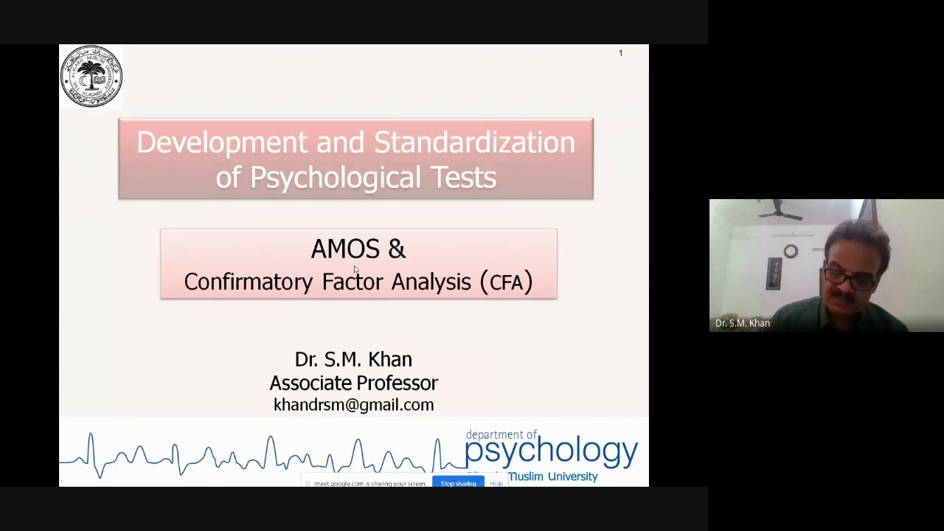
Advance the slideshow from the title slide to slide 2, the Session 8 agenda
key("Right")
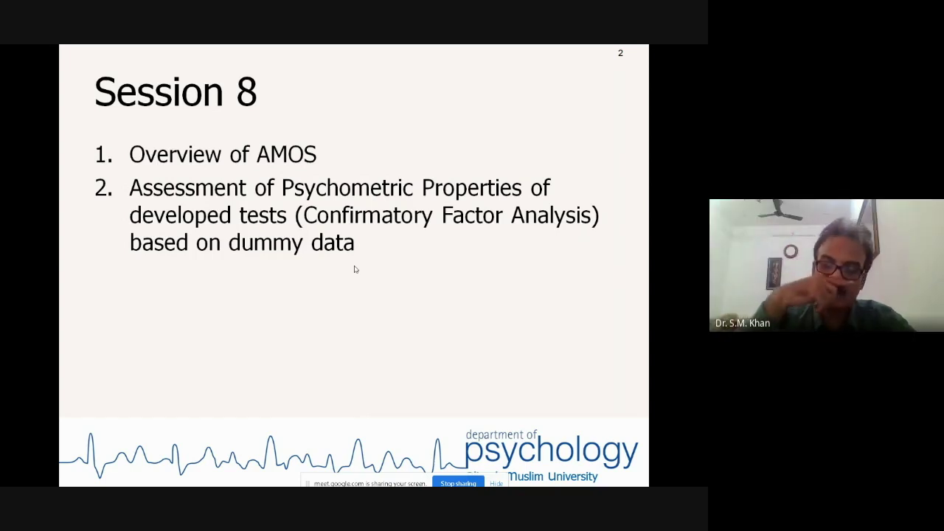
Exit the full-screen slideshow to PowerPoint's normal editing view
key("Escape")
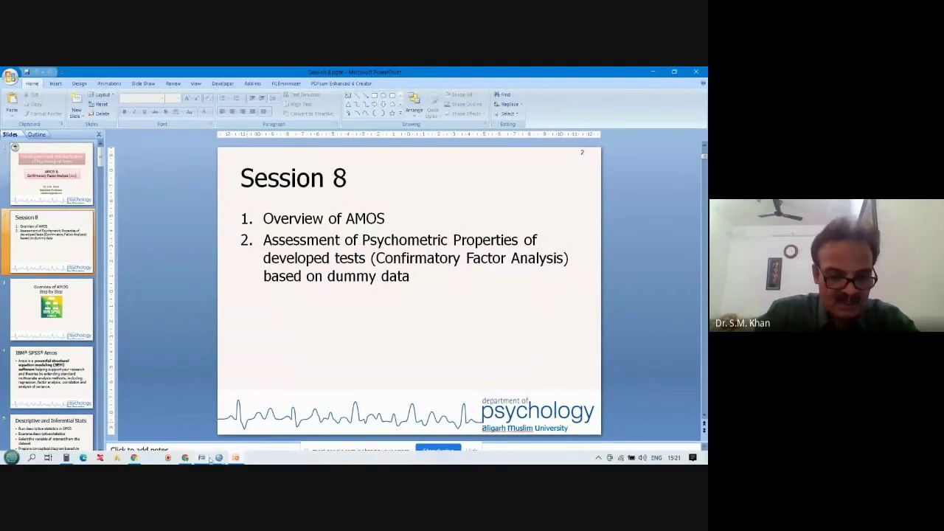
mouse_move(167, 458)
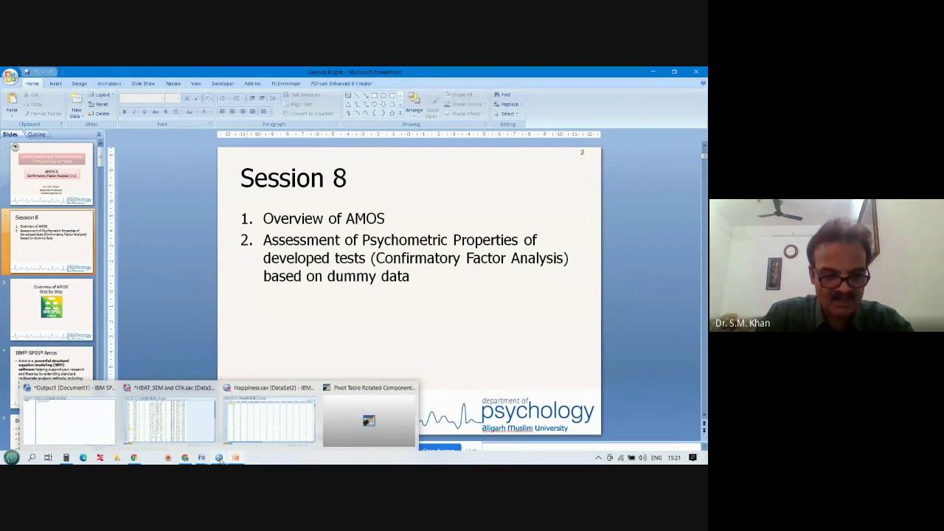
mouse_move(169, 419)
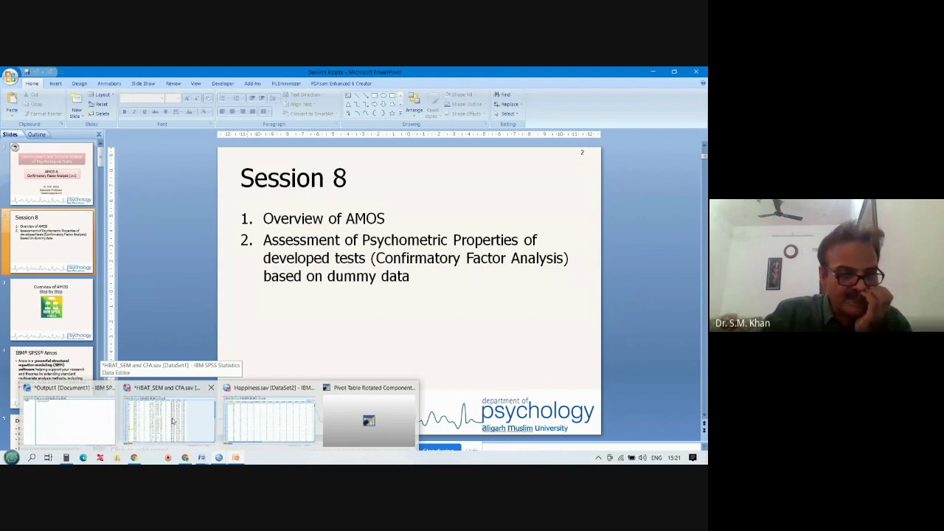
Open Mrg PhD Data Ayesha 250 from recent files and browse its variable definitions
left_click(172, 420)
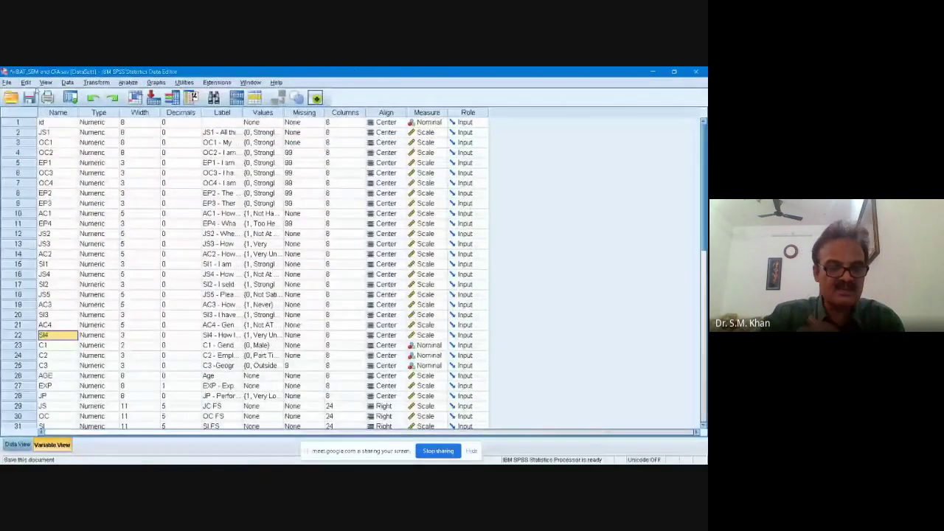
left_click(7, 83)
mouse_move(38, 321)
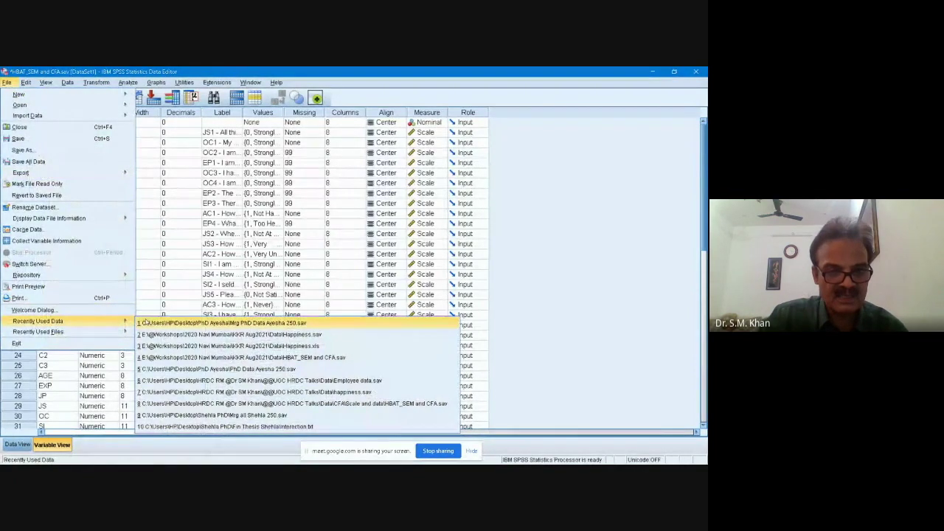
left_click(159, 323)
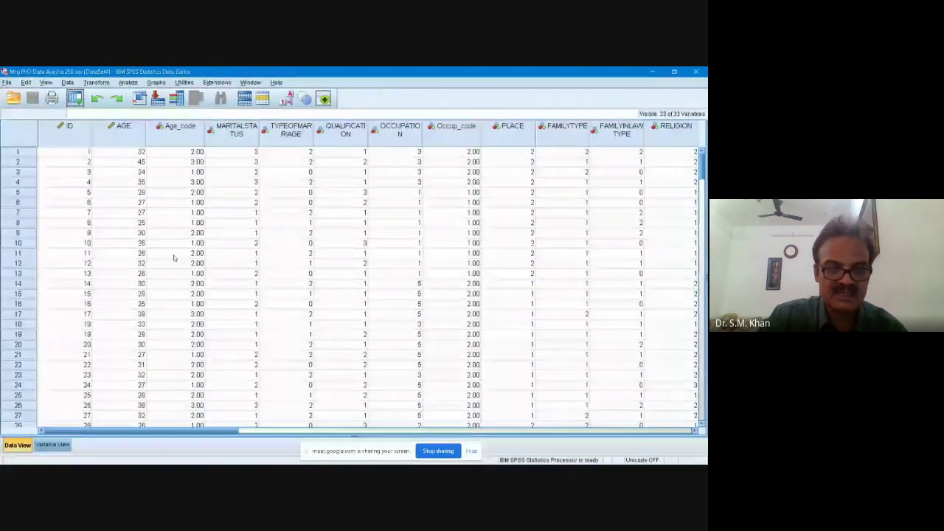
left_click(52, 445)
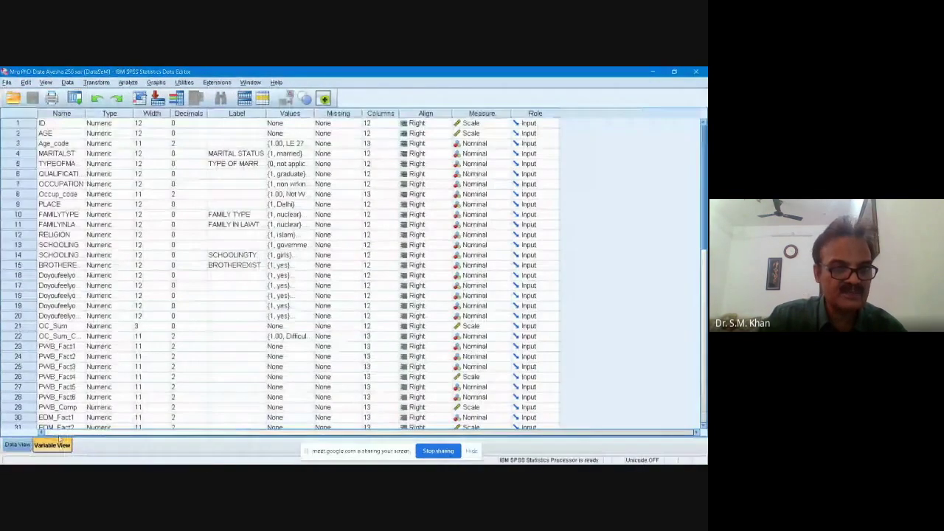
scroll(94, 334, "down", 2)
scroll(94, 334, "down", 1)
scroll(93, 332, "up", 3)
left_click(7, 82)
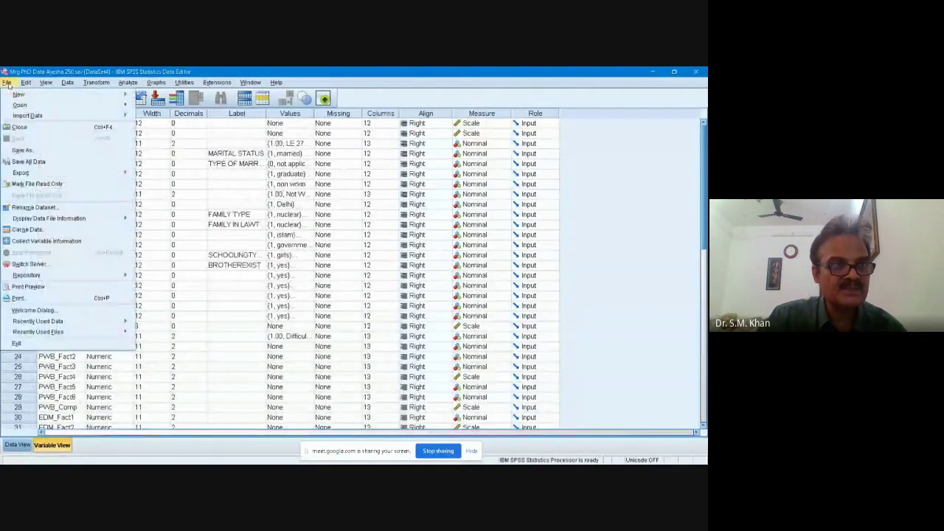
mouse_move(44, 321)
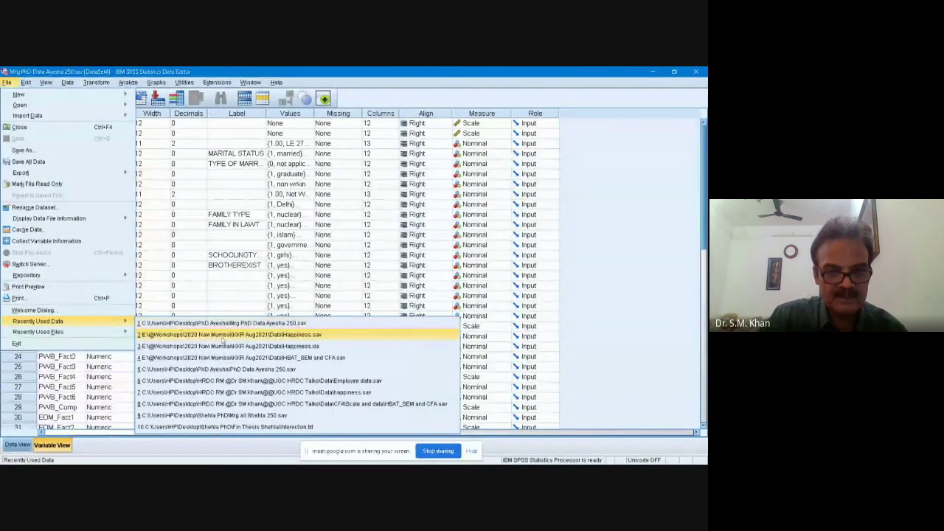
Open PhD Data Ayesha 250 and scroll down through its EDM, OC and PWB variables
left_click(233, 370)
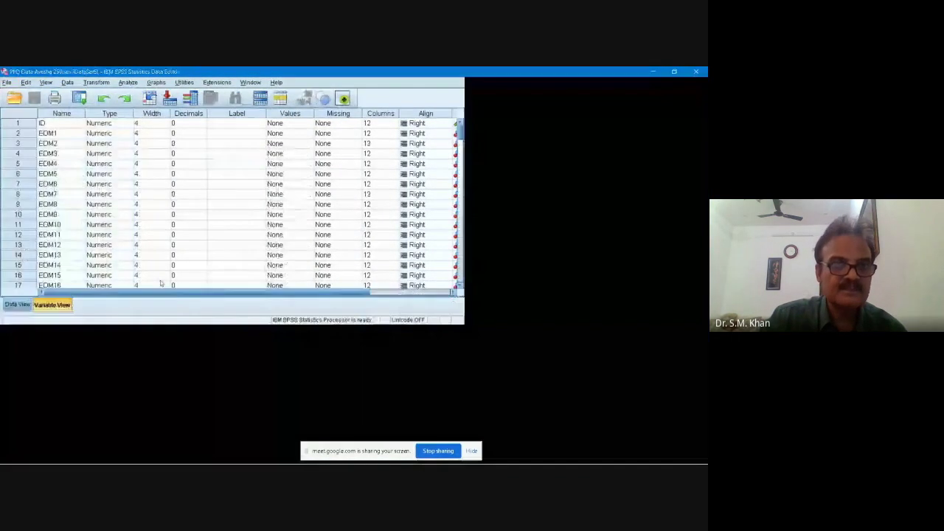
scroll(124, 257, "down", 5)
scroll(125, 257, "down", 5)
scroll(124, 256, "down", 3)
scroll(124, 256, "down", 3)
scroll(125, 257, "down", 3)
scroll(125, 257, "down", 1)
scroll(125, 256, "down", 2)
scroll(122, 288, "down", 1)
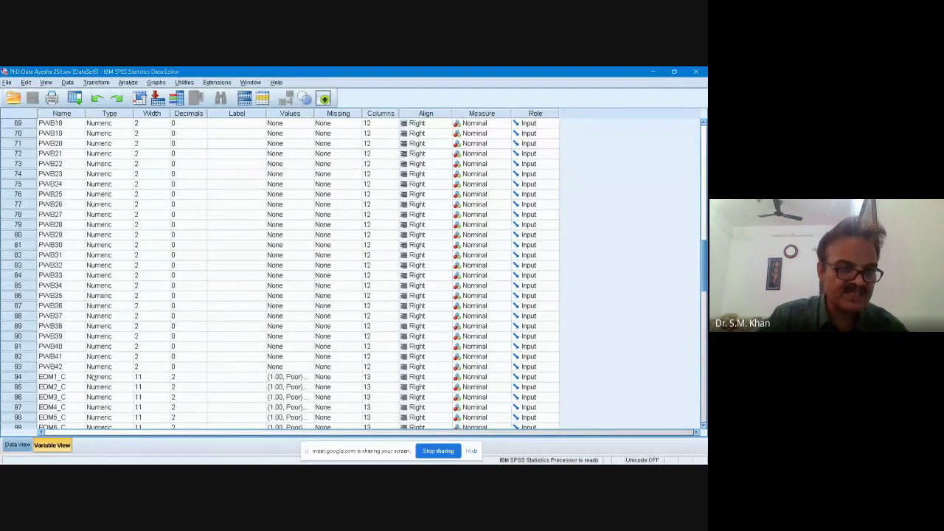
Scroll back through the variable list, then show respondents' scores in Data View
scroll(64, 366, "up", 1)
scroll(57, 355, "up", 4)
scroll(58, 355, "up", 6)
scroll(59, 353, "up", 5)
scroll(60, 350, "up", 3)
scroll(62, 346, "up", 4)
scroll(103, 303, "down", 5)
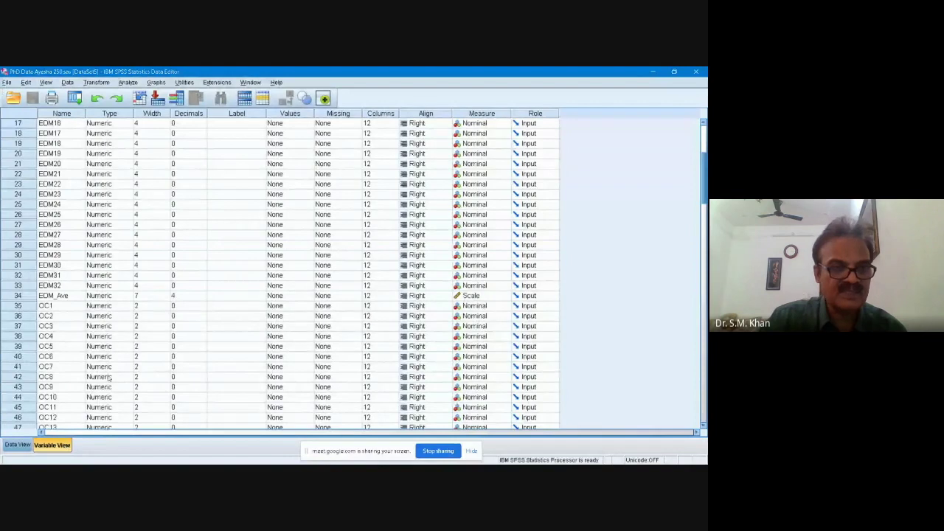
left_click(19, 446)
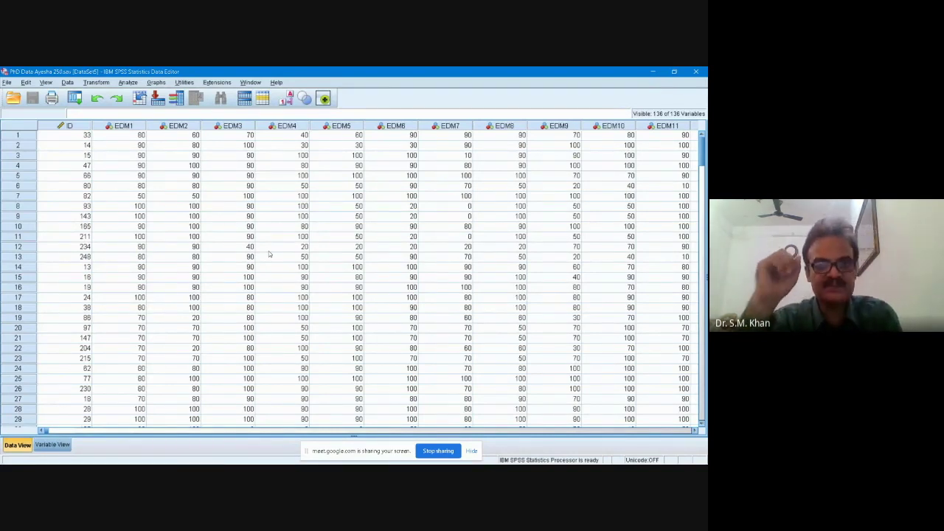
left_click(50, 445)
scroll(59, 315, "down", 5)
scroll(58, 311, "down", 3)
left_click(54, 254)
scroll(65, 279, "down", 3)
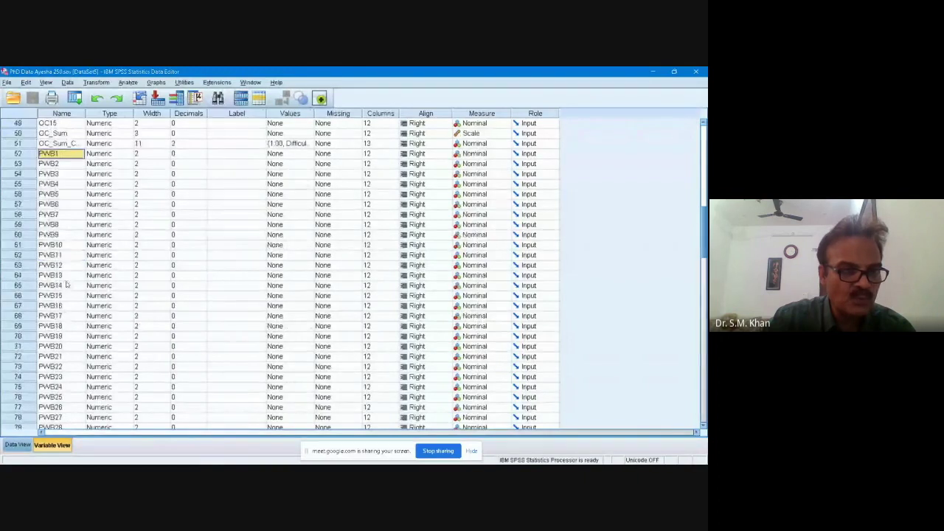
scroll(65, 284, "down", 3)
scroll(55, 332, "down", 3)
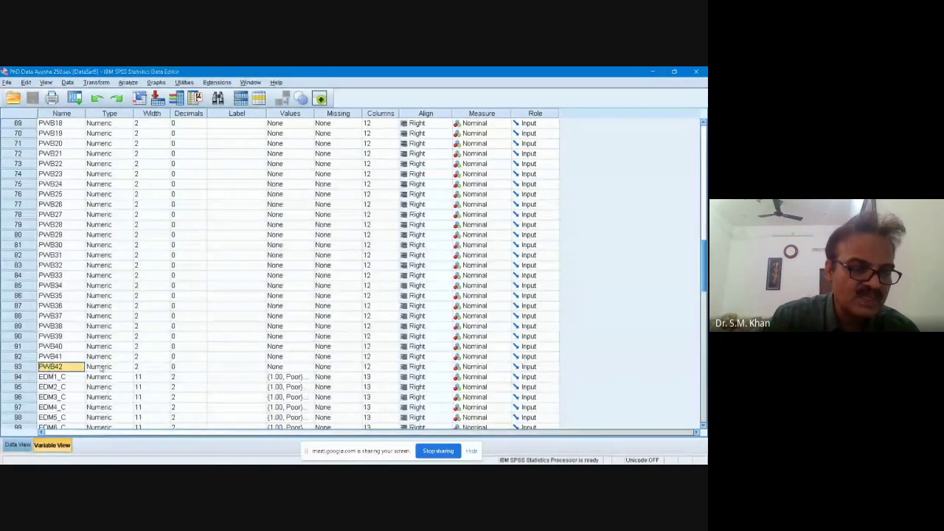
scroll(99, 362, "up", 5)
scroll(101, 360, "up", 5)
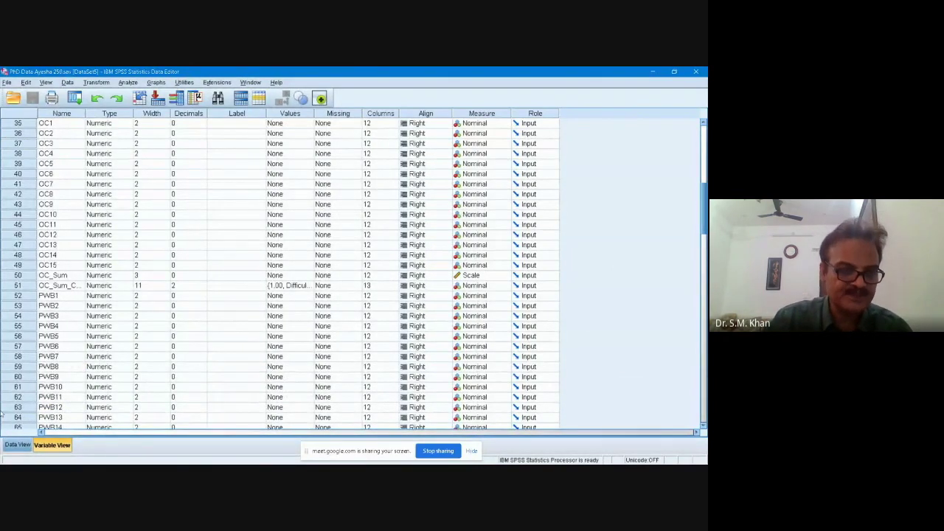
left_click(21, 445)
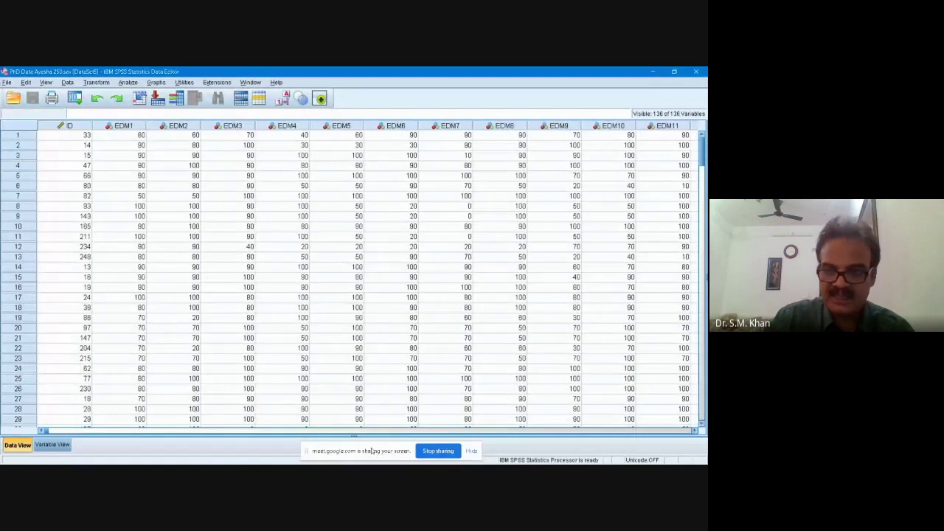
left_click_drag(695, 432, 694, 432)
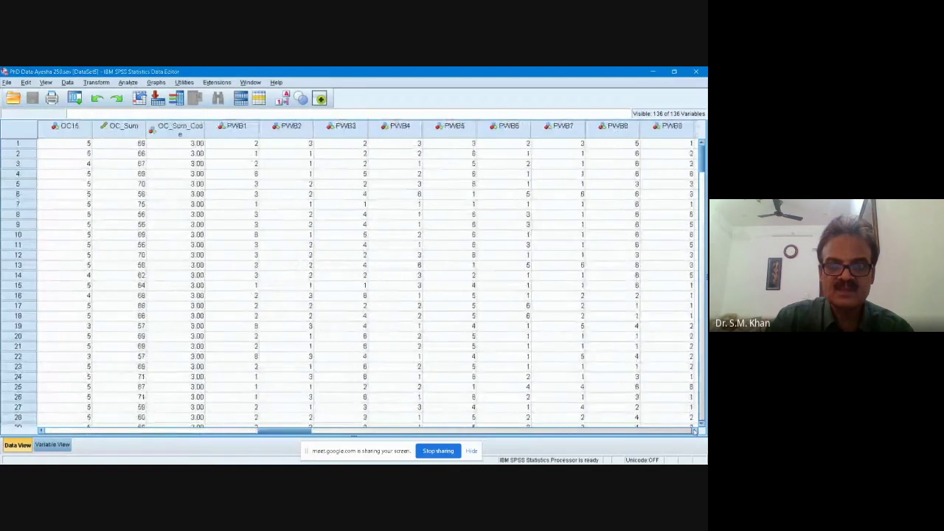
left_click(236, 126)
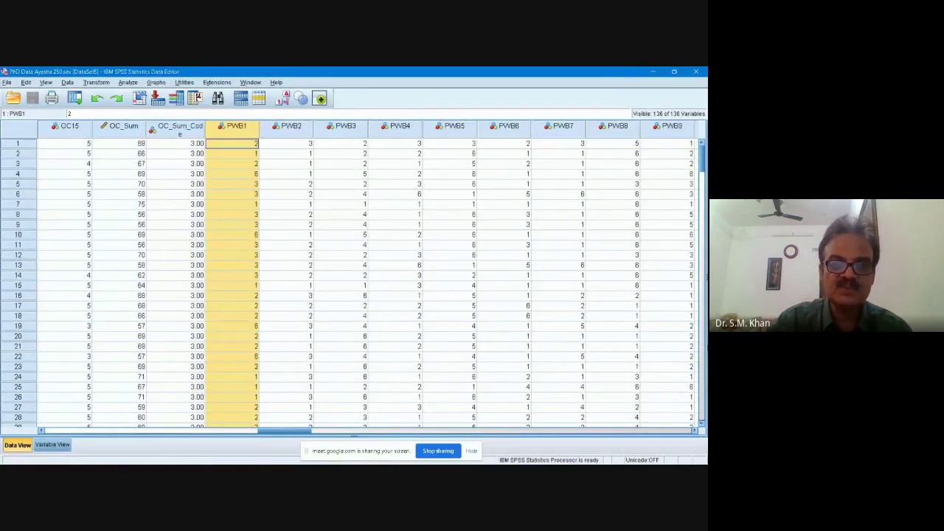
key("Right")
key("Right")
key("Right")
key("Right")
key("Right")
key("Right")
key("Right")
key("Right")
key("Right")
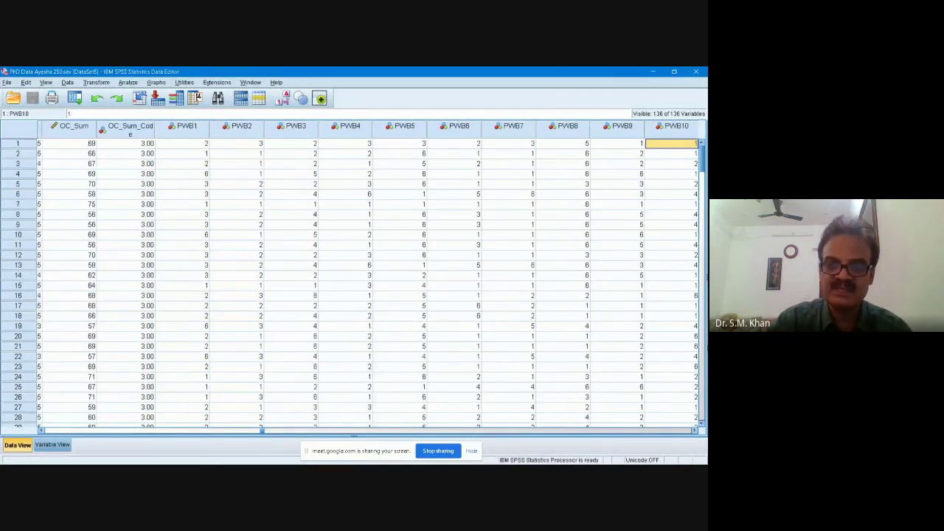
key("Right")
key("Right")
key("Right")
key("Right")
key("Right")
key("Right")
key("Right")
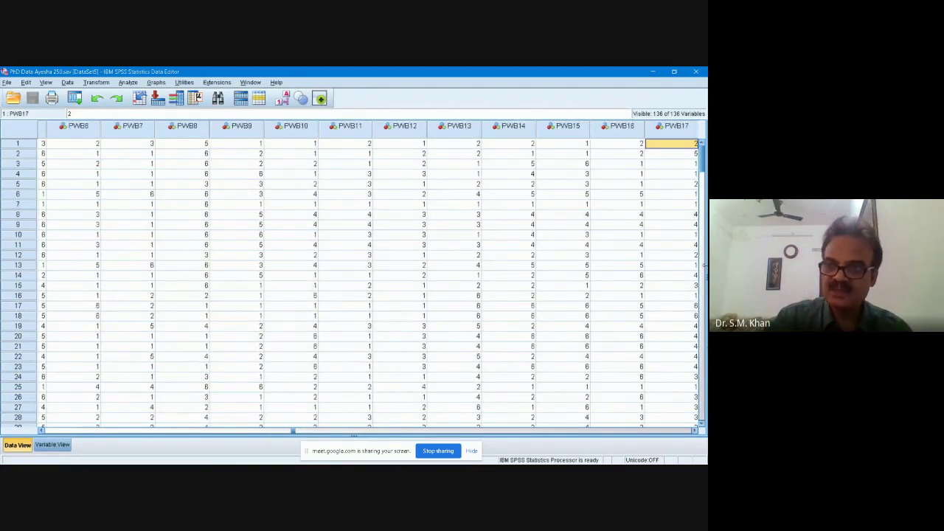
scroll(704, 158, "down", 3)
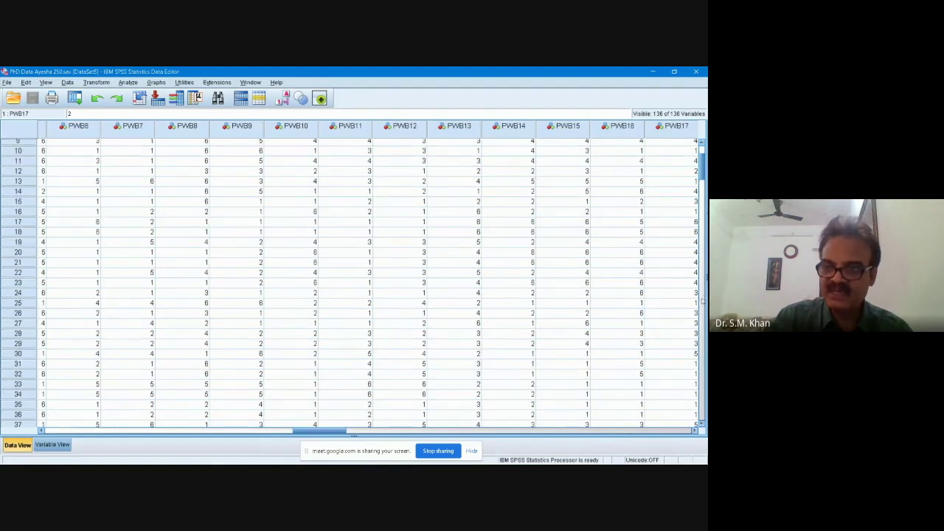
scroll(703, 300, "down", 7)
scroll(703, 190, "down", 20)
scroll(703, 190, "down", 20)
scroll(568, 364, "down", 5)
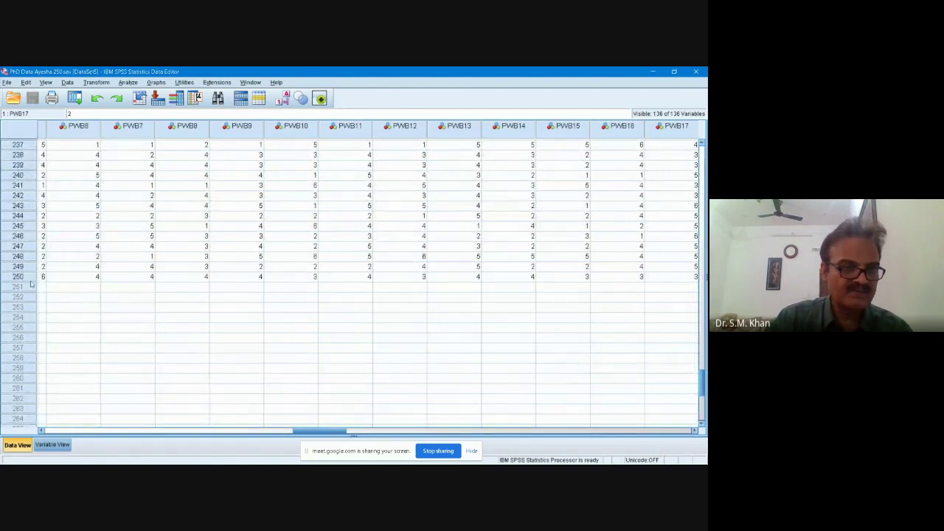
left_click(32, 277)
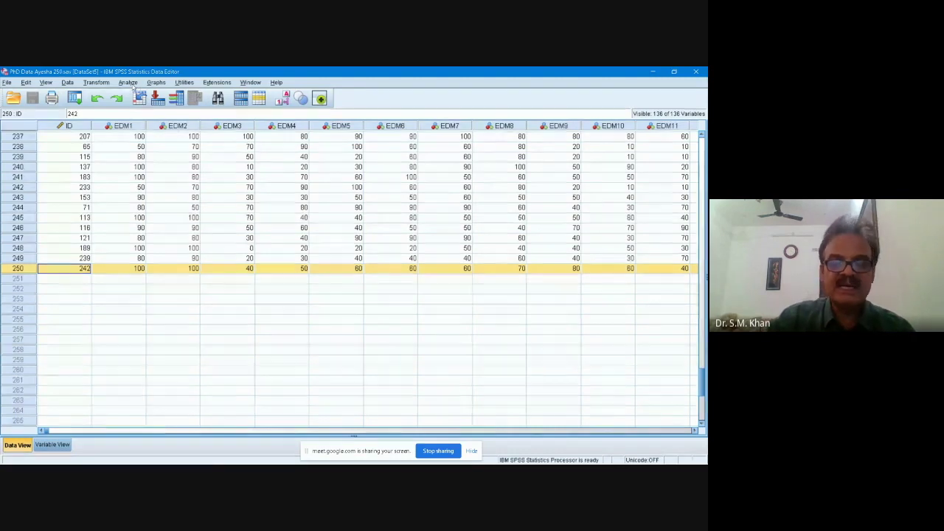
Launch IBM SPSS Amos from the Analyze menu, dismissing the error message while it loads
left_click(130, 84)
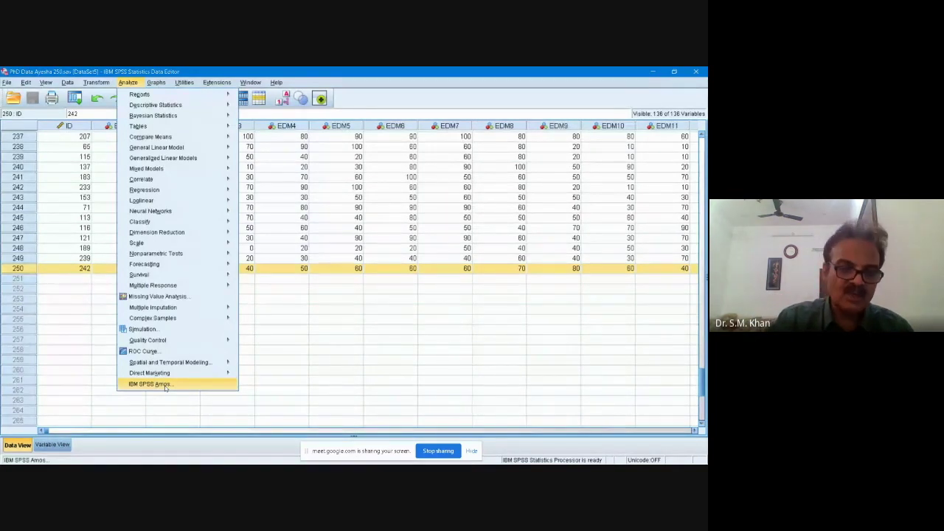
left_click(165, 384)
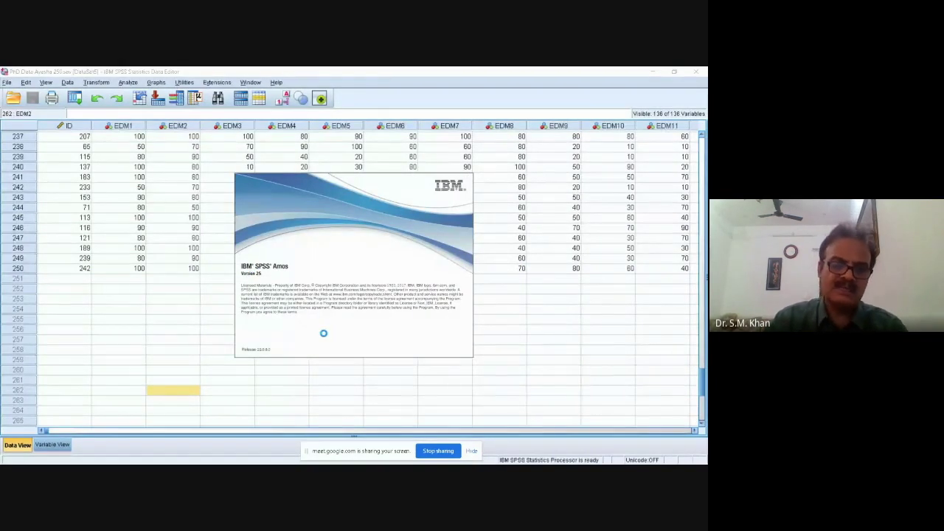
left_click(402, 305)
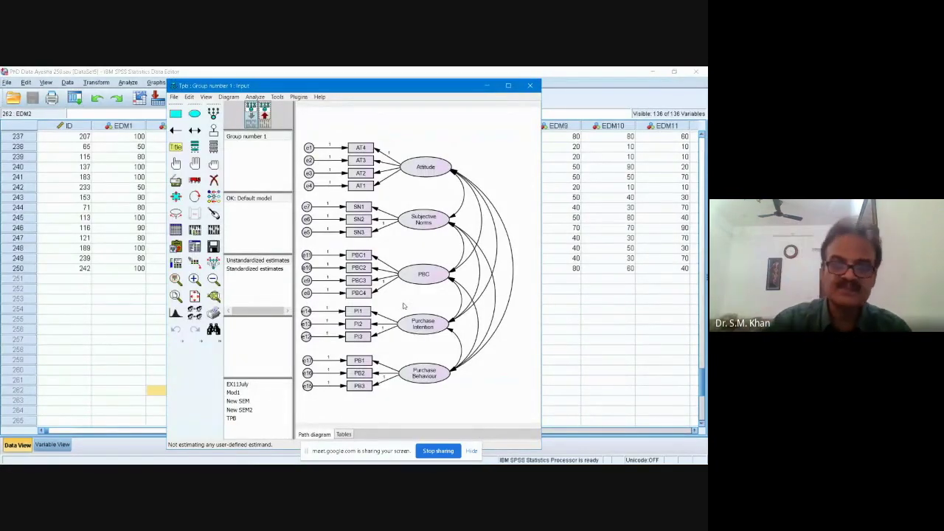
Maximize the Amos window showing the TPB measurement model diagram
left_click(508, 86)
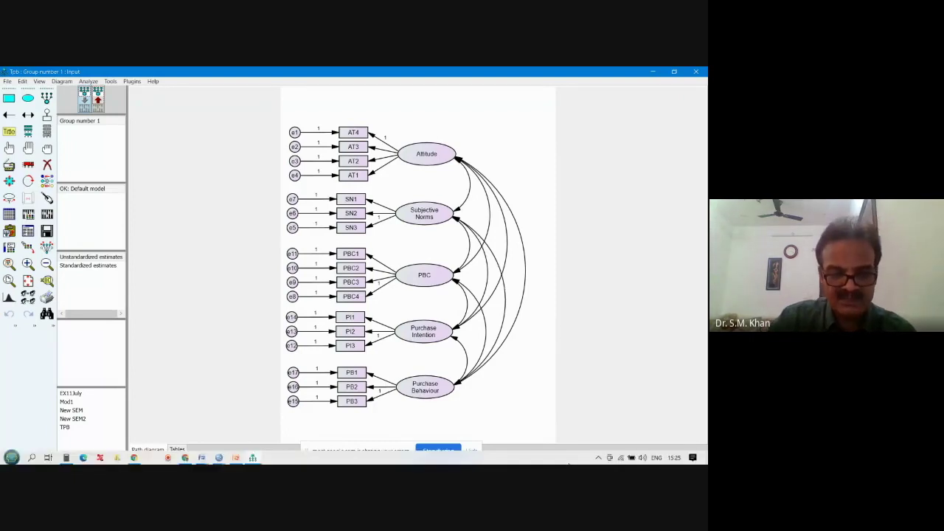
Present slide 44, Case study 2 – Theory of planned behaviour, full screen from Slide Sorter
left_click(242, 459)
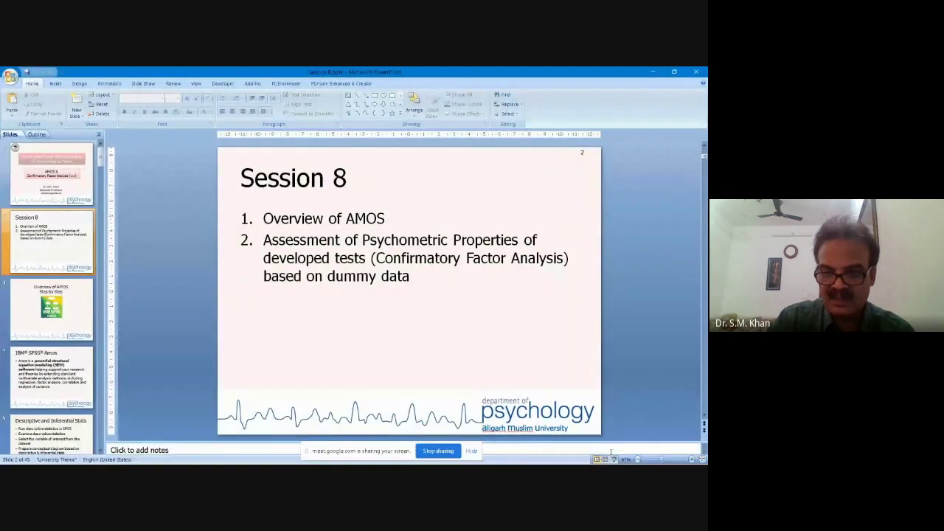
left_click(605, 458)
scroll(430, 352, "down", 10)
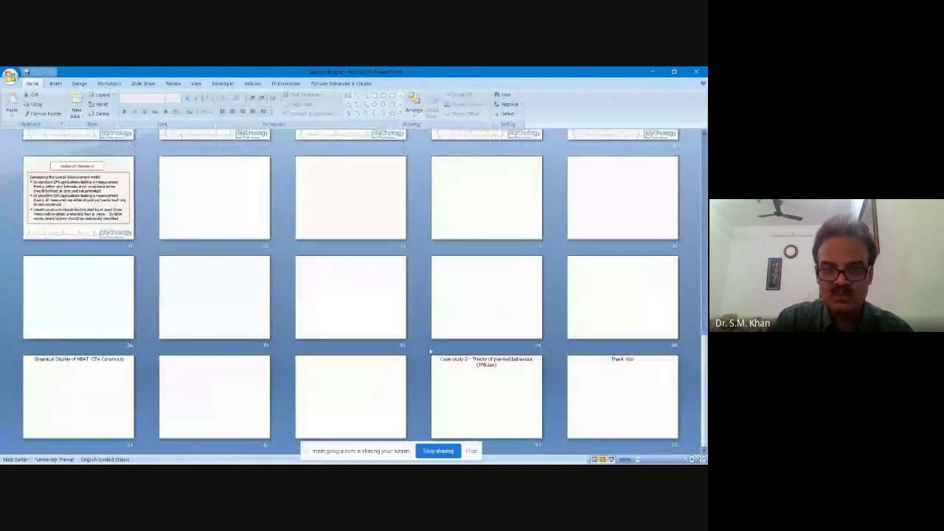
left_click(456, 371)
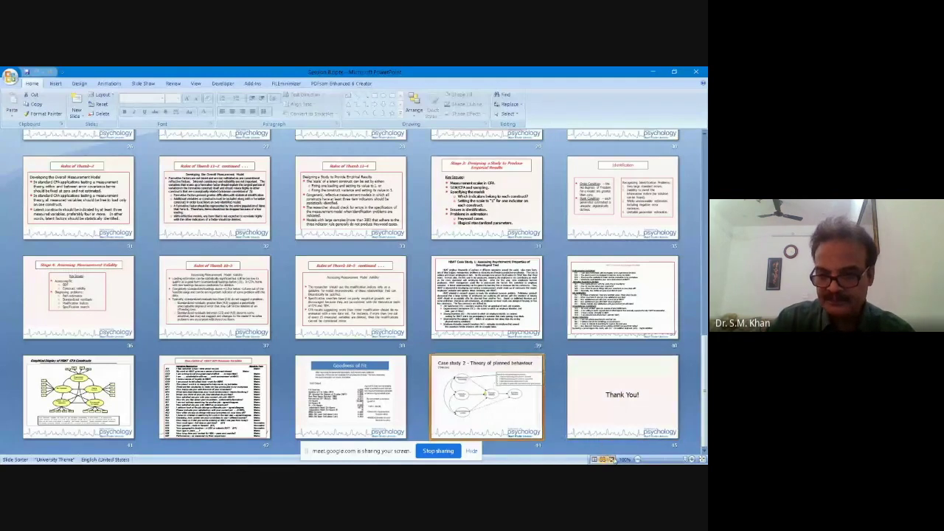
left_click(612, 459)
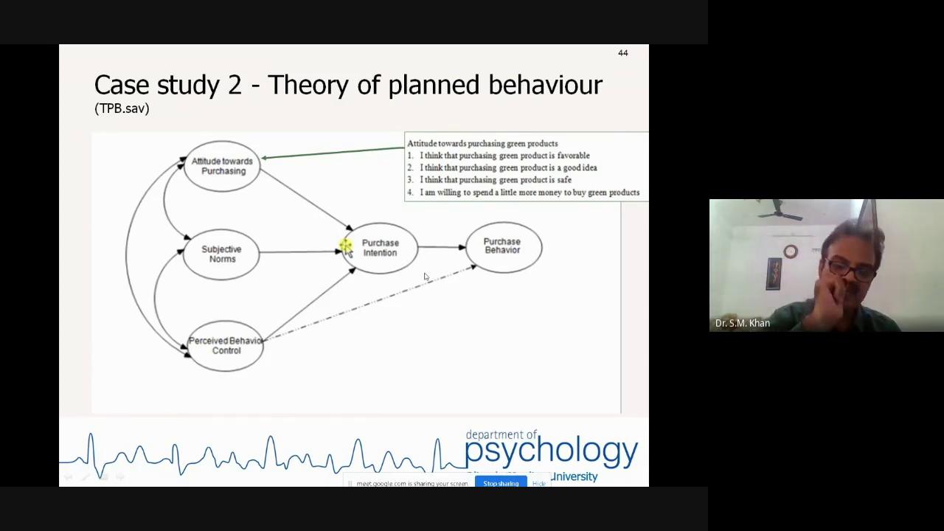
End the slide show and bring the Amos TPB path diagram window forward
key("Escape")
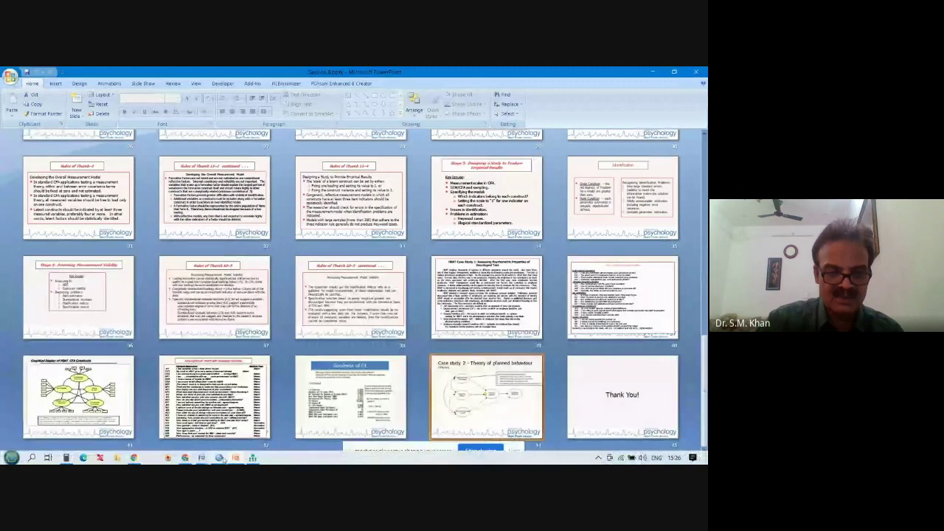
left_click(220, 458)
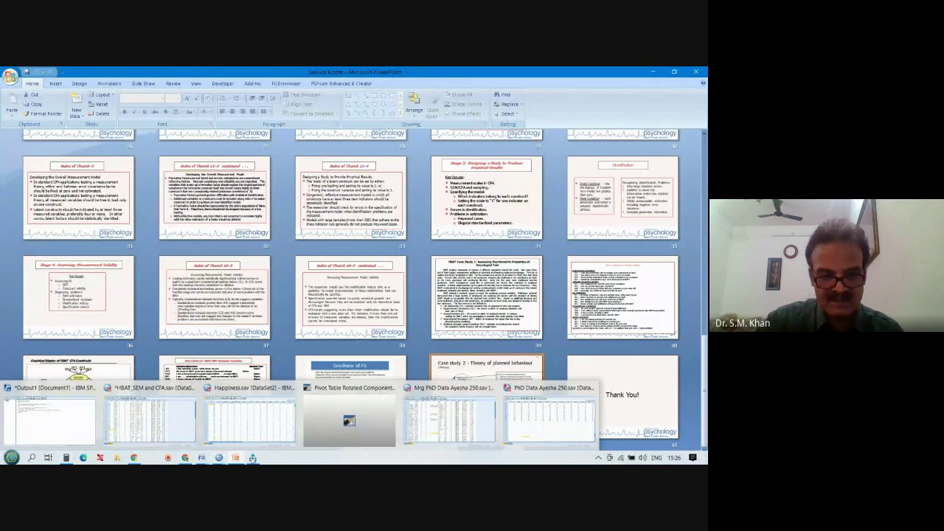
left_click(253, 458)
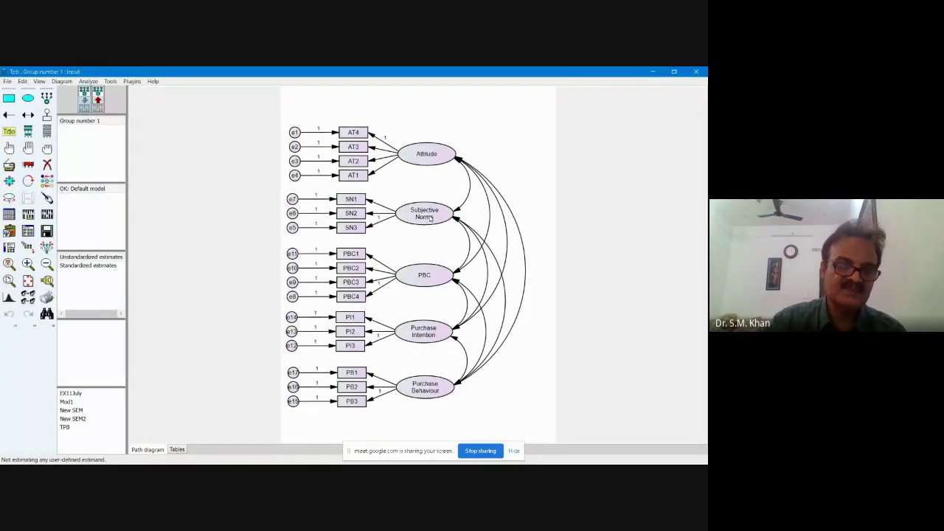
Show standardized estimates on the TPB output path diagram
left_click(90, 267)
double_click(90, 266)
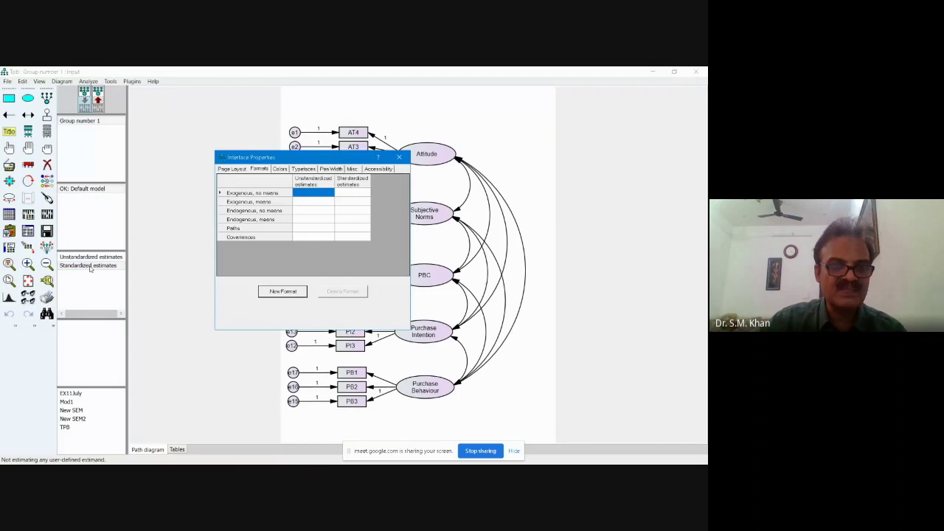
left_click(398, 159)
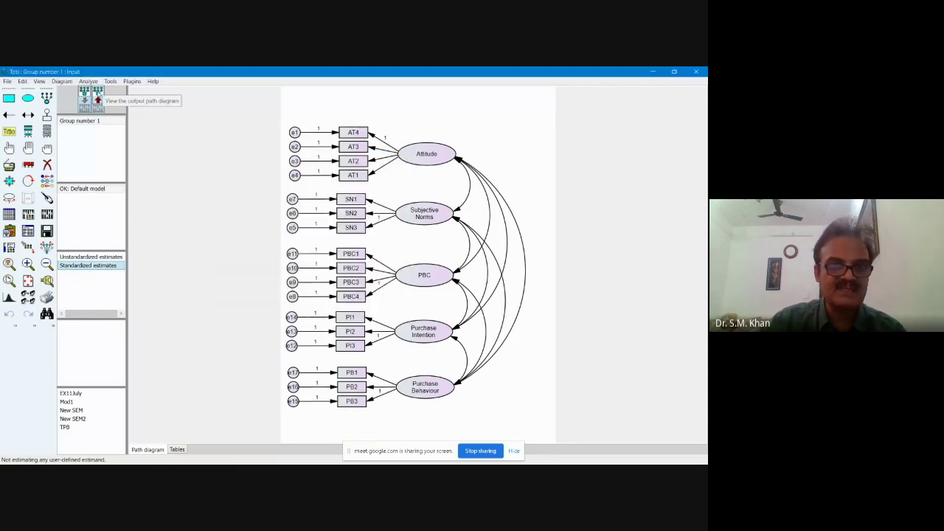
left_click(99, 95)
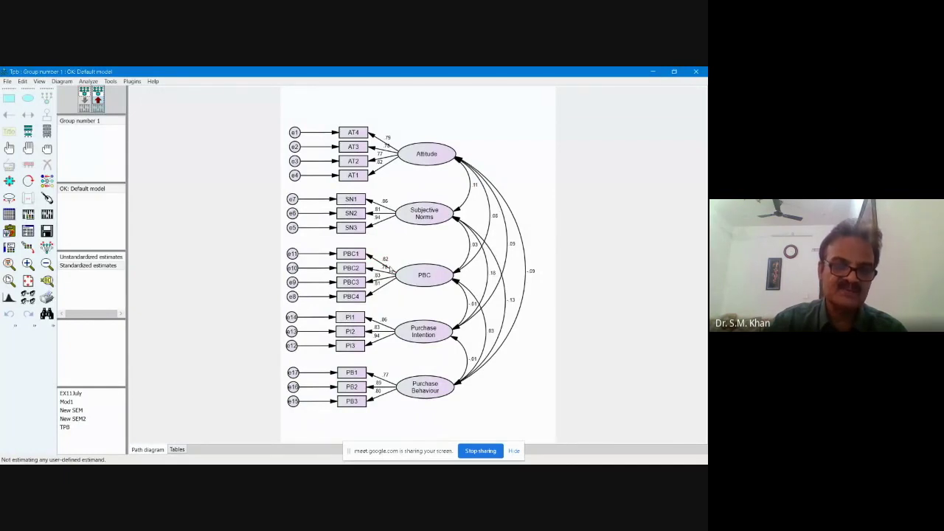
left_click(39, 82)
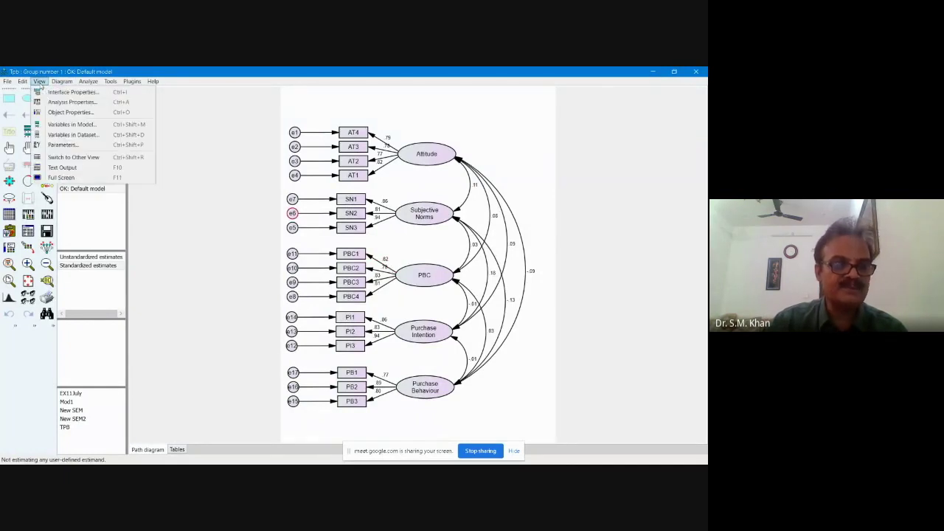
Open the Amos text output's Estimates section and review the Regression Weights tables
left_click(71, 168)
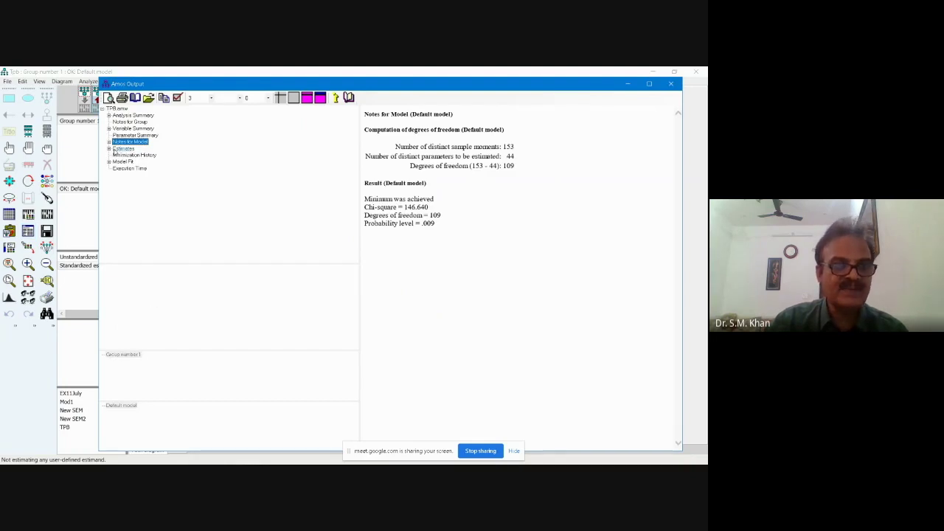
left_click(122, 149)
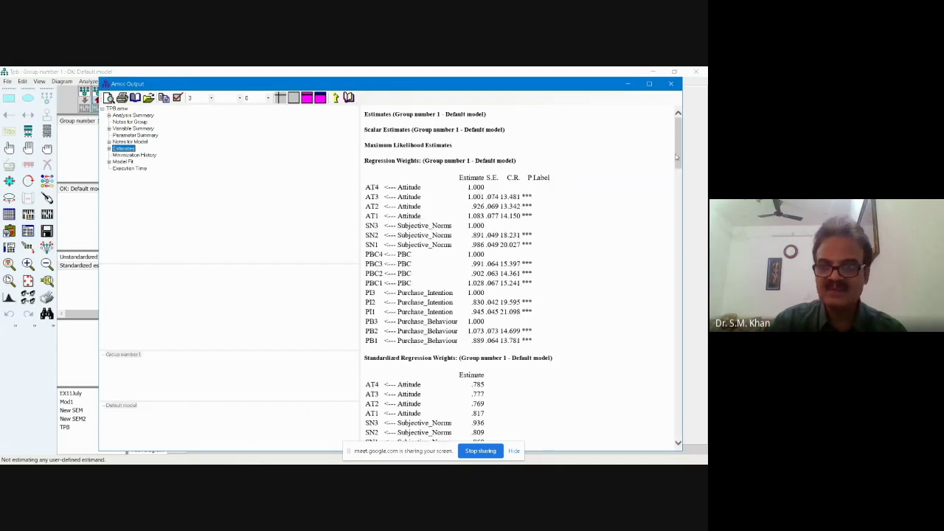
left_click_drag(677, 158, 678, 170)
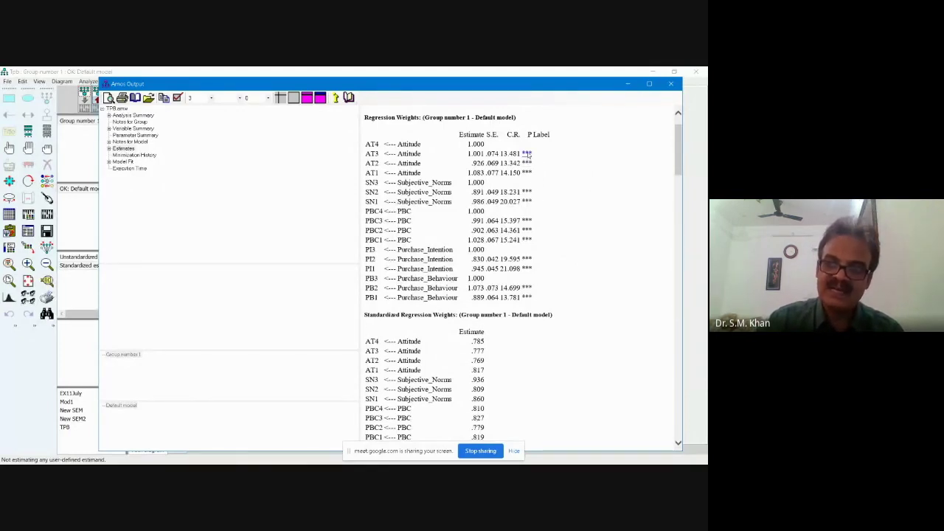
left_click(527, 152)
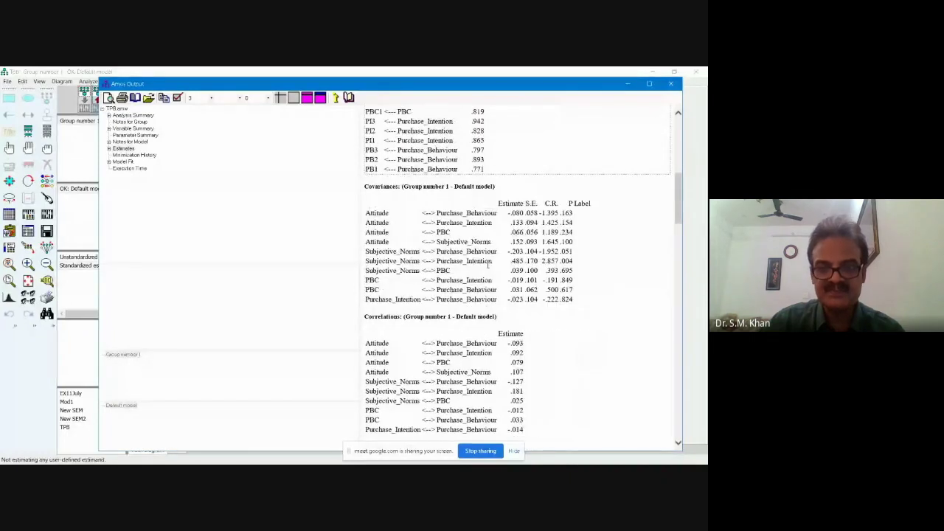
scroll(487, 269, "down", 3)
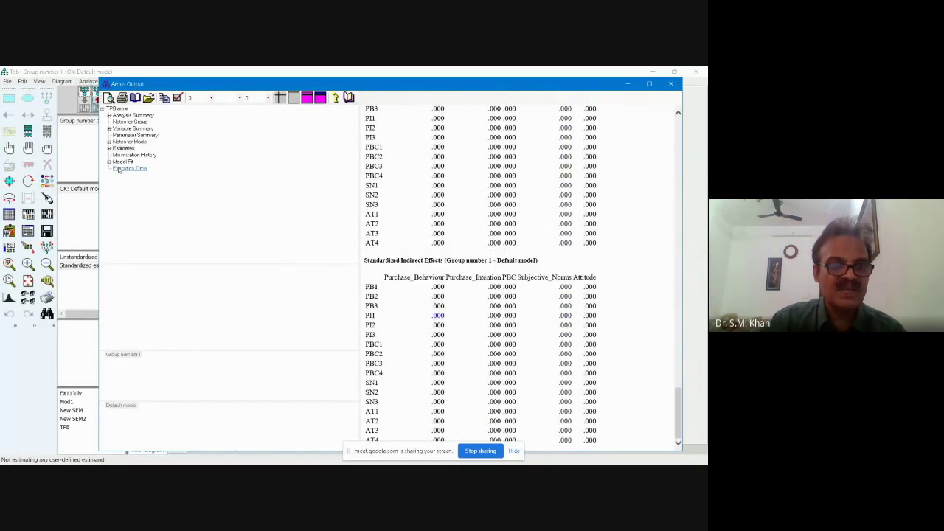
Scroll through the TPB model's Model Fit tables, then close the Amos Output window
left_click(111, 163)
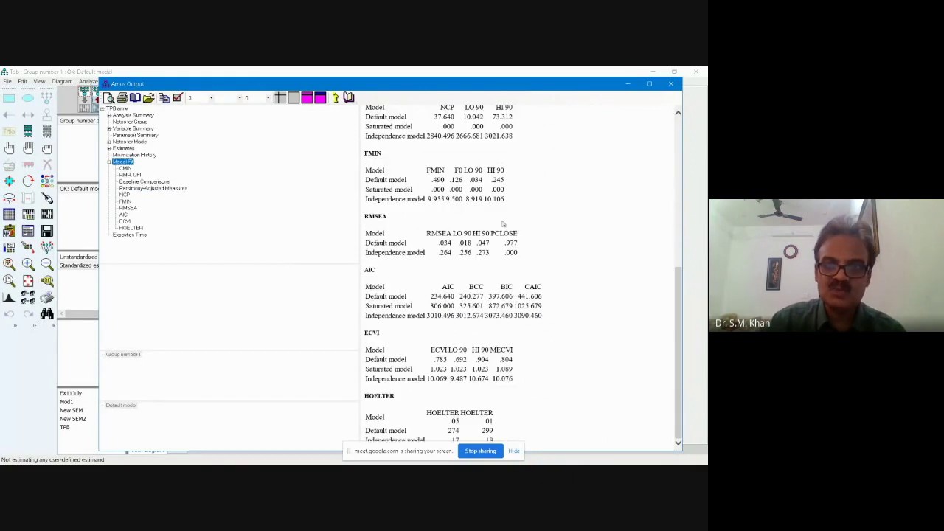
scroll(447, 211, "up", 5)
scroll(390, 153, "up", 1)
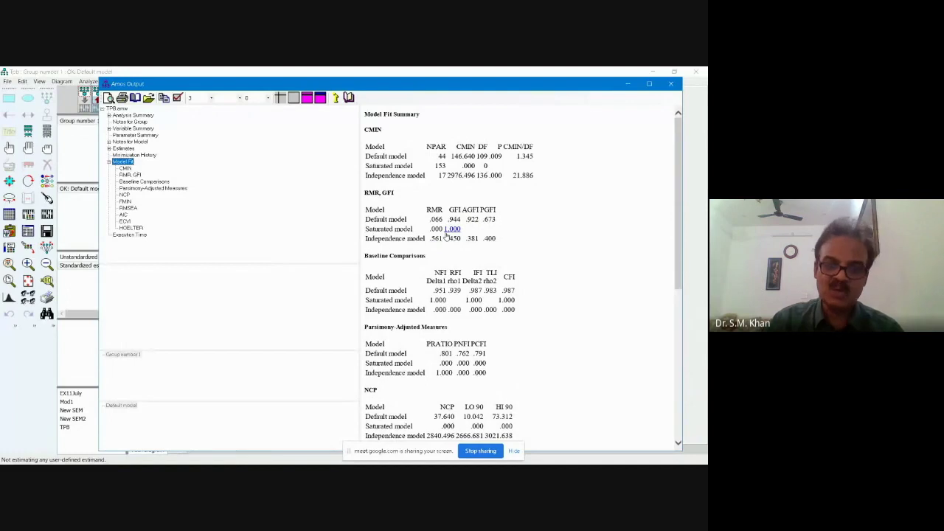
scroll(547, 210, "down", 5)
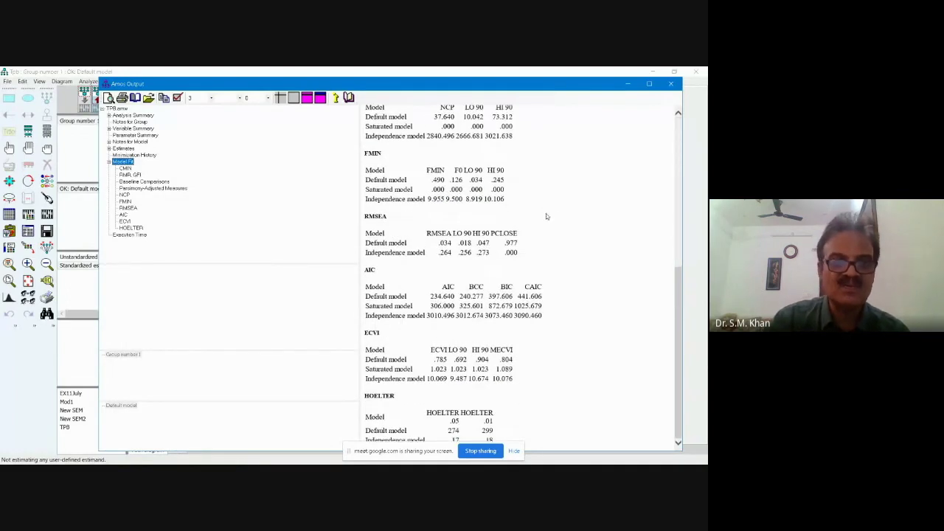
left_click(671, 85)
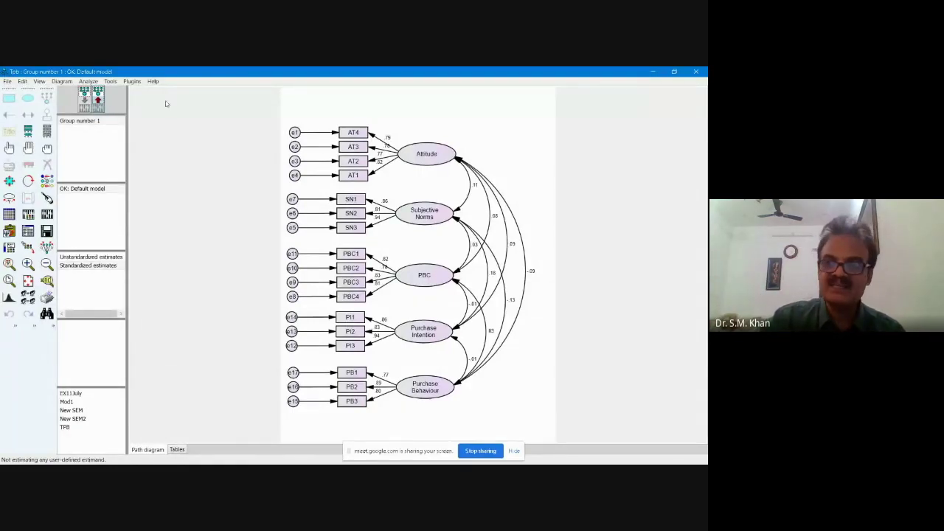
Close Amos and bring the PhD Data 250.sav Data Editor to the front, scrolled to the top
left_click(695, 72)
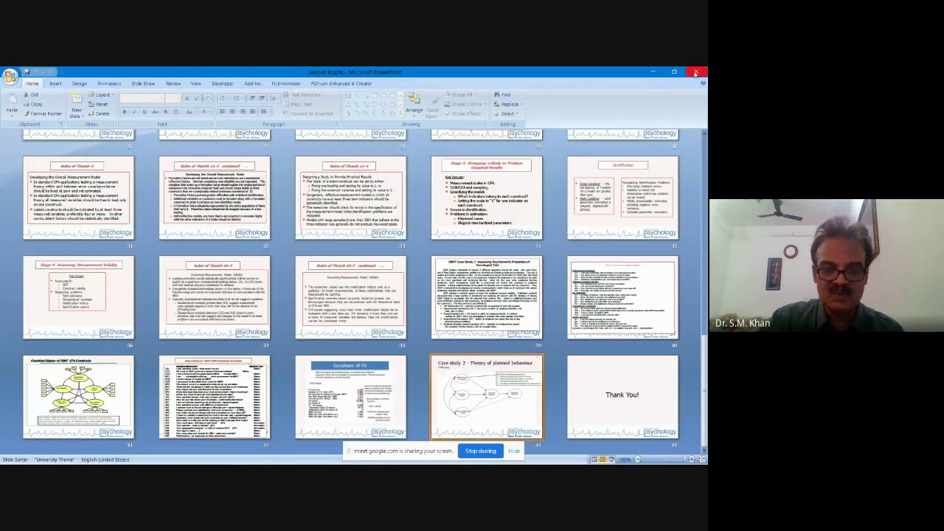
mouse_move(330, 462)
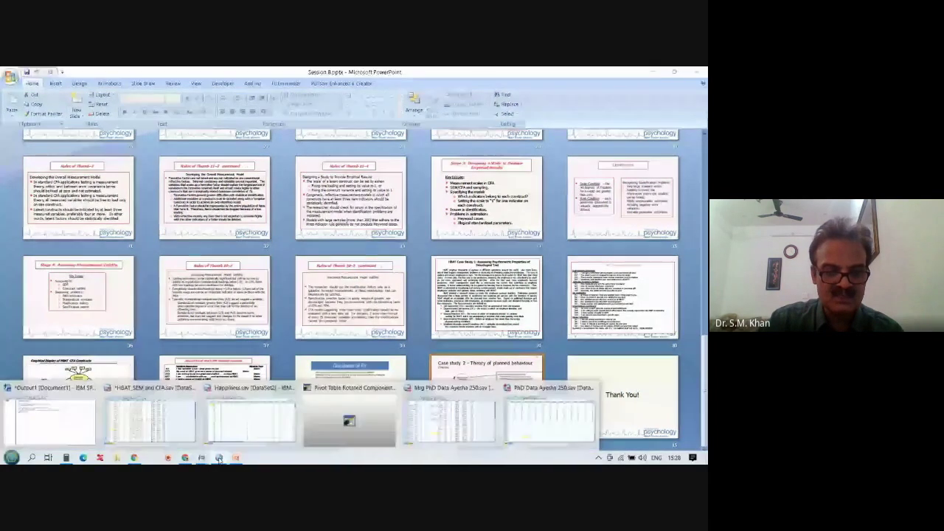
mouse_move(219, 458)
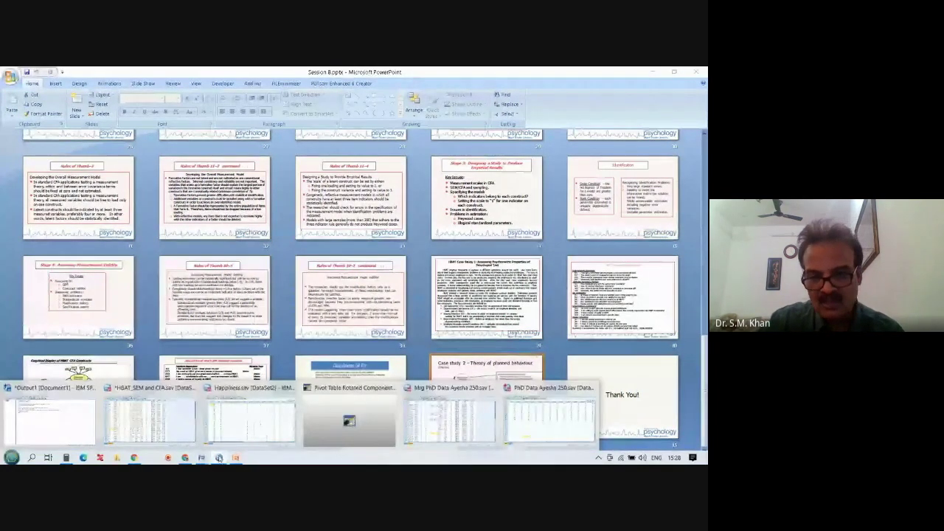
left_click(550, 419)
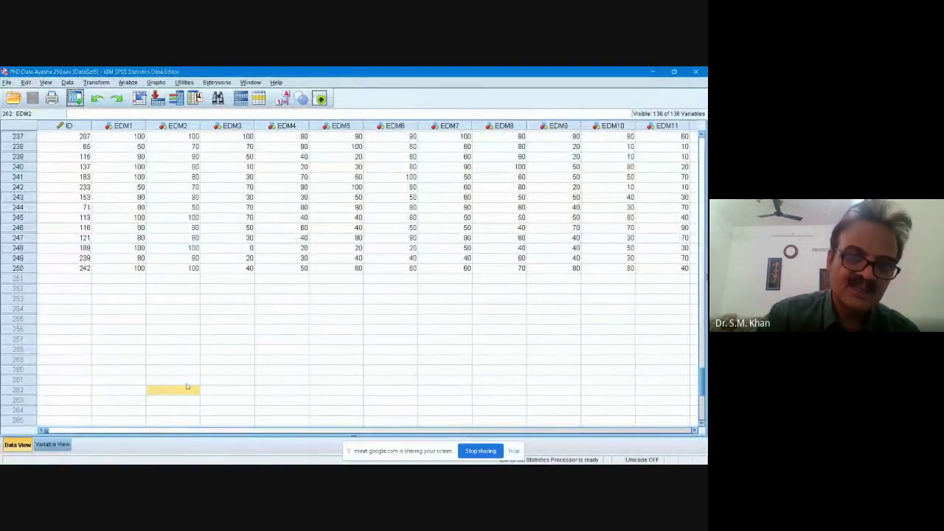
scroll(249, 285, "up", 13)
scroll(249, 285, "up", 7)
scroll(250, 285, "up", 7)
scroll(249, 285, "up", 6)
scroll(250, 284, "up", 7)
scroll(249, 285, "up", 4)
scroll(265, 277, "up", 4)
scroll(295, 262, "up", 4)
scroll(328, 250, "up", 4)
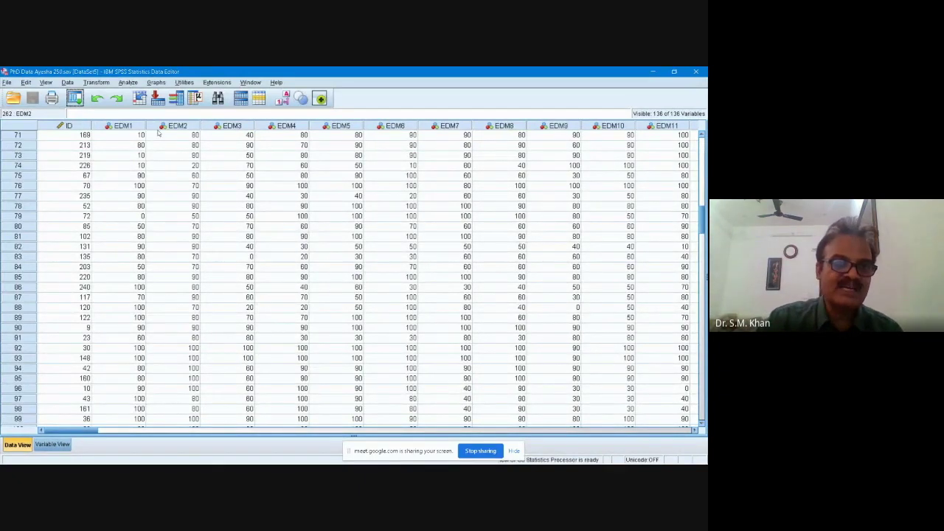
Relaunch Amos from the PhD data set, dismiss the read error, maximize it, and list recent files
left_click(130, 83)
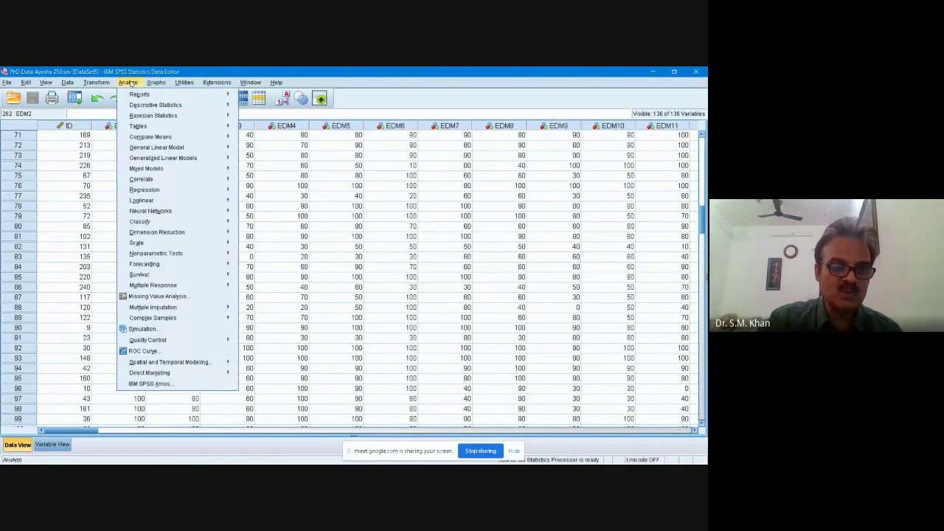
left_click(167, 384)
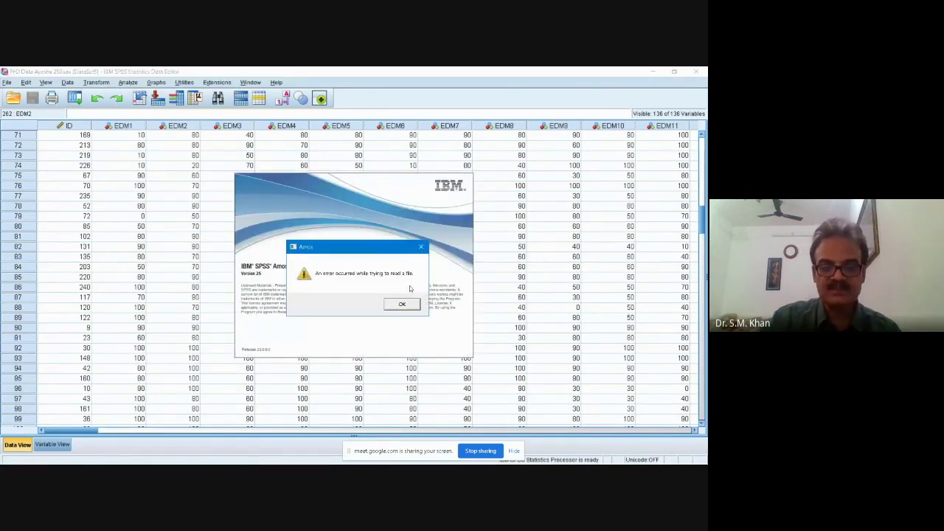
left_click(399, 304)
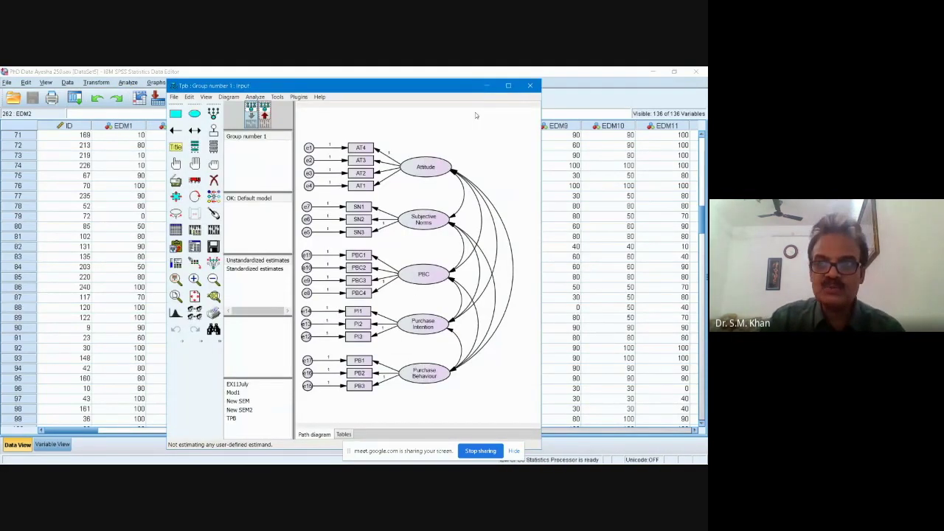
left_click(508, 86)
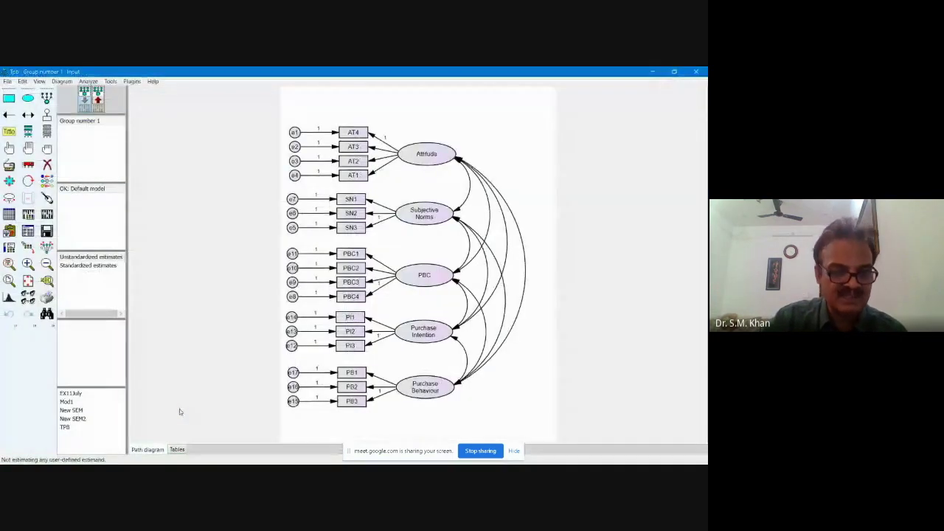
left_click(8, 82)
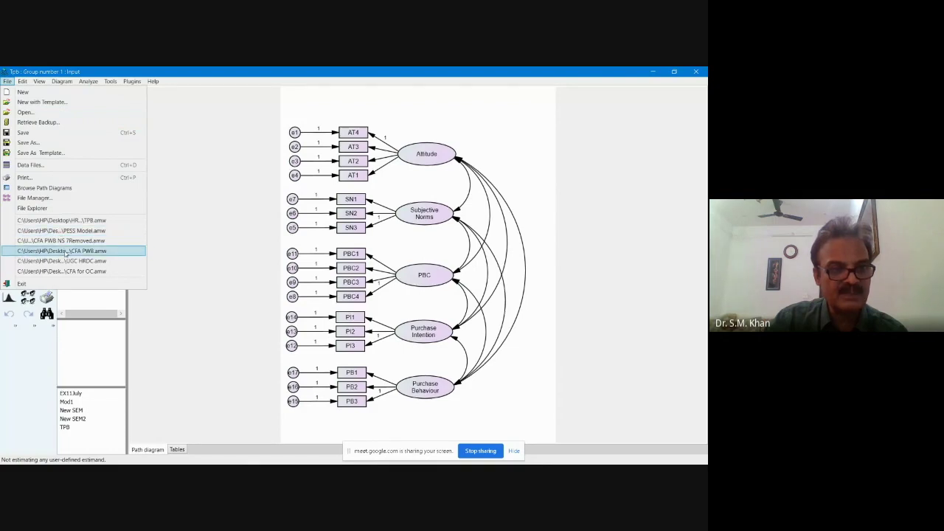
Open the recent model file CFA PWB.amw
left_click(63, 250)
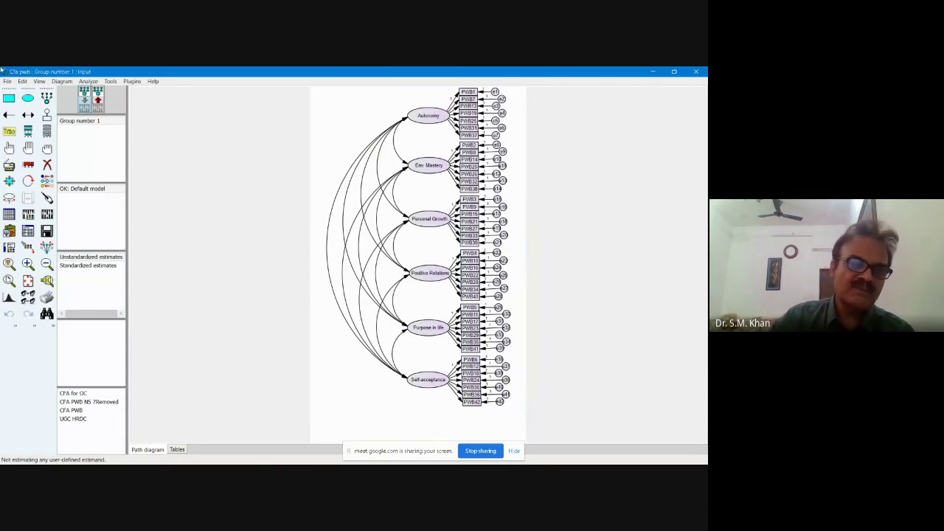
Show standardized estimates on the CFA PWB output path diagram and open the View menu
left_click(72, 266)
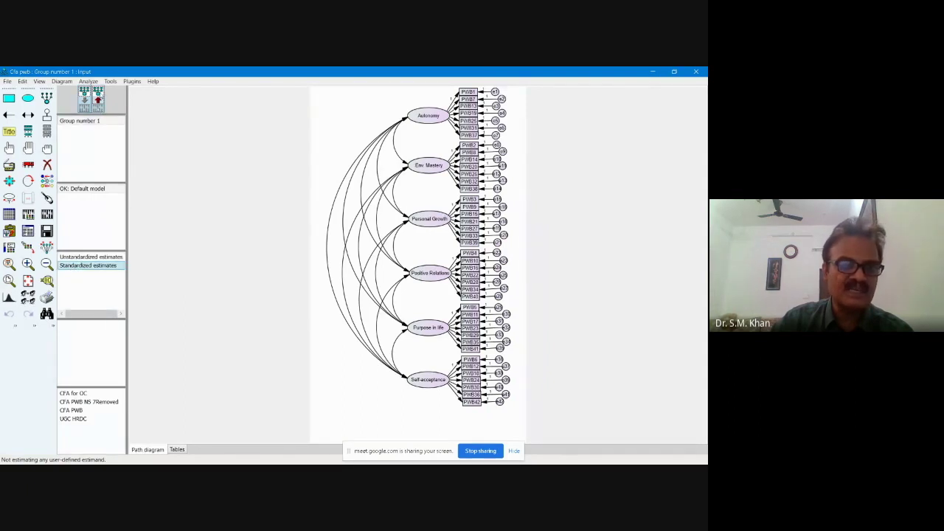
left_click(99, 107)
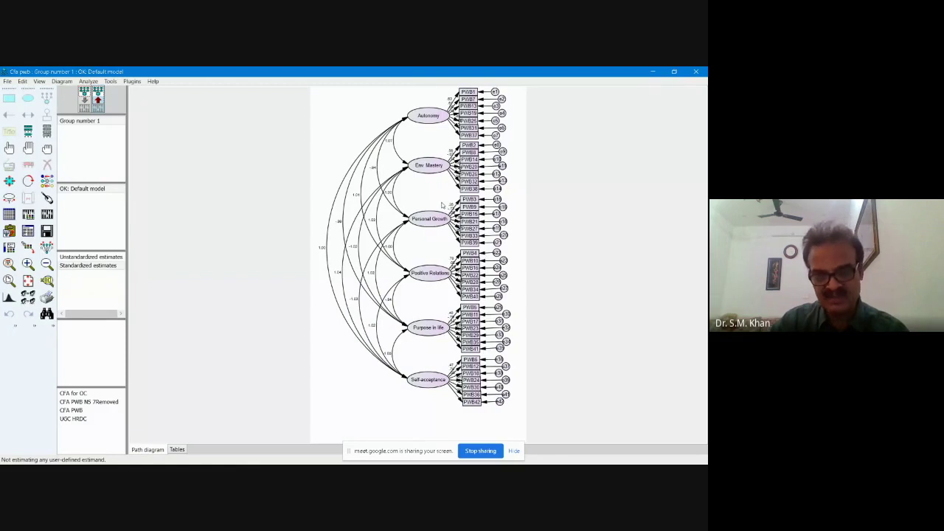
left_click(39, 81)
Show the CFA PWB regression weights in a maximized text output, then switch to Google Meet
left_click(74, 168)
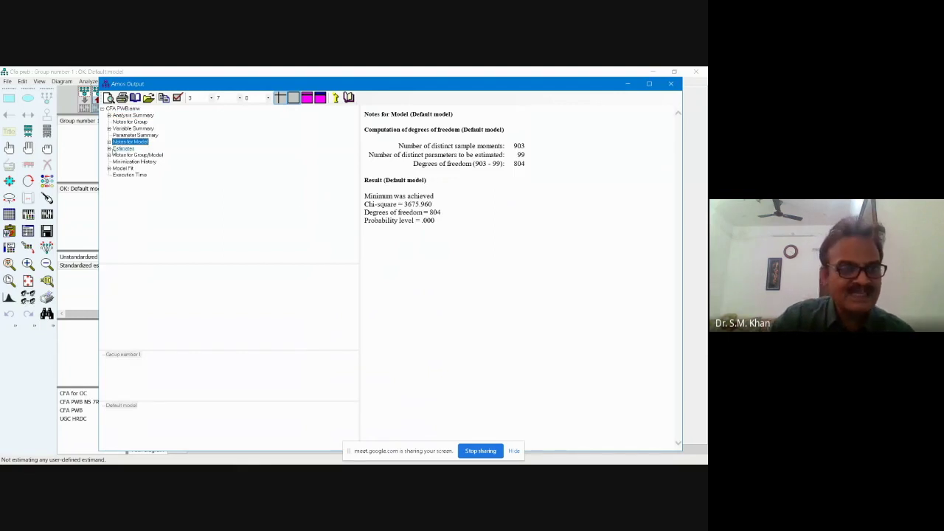
left_click(123, 149)
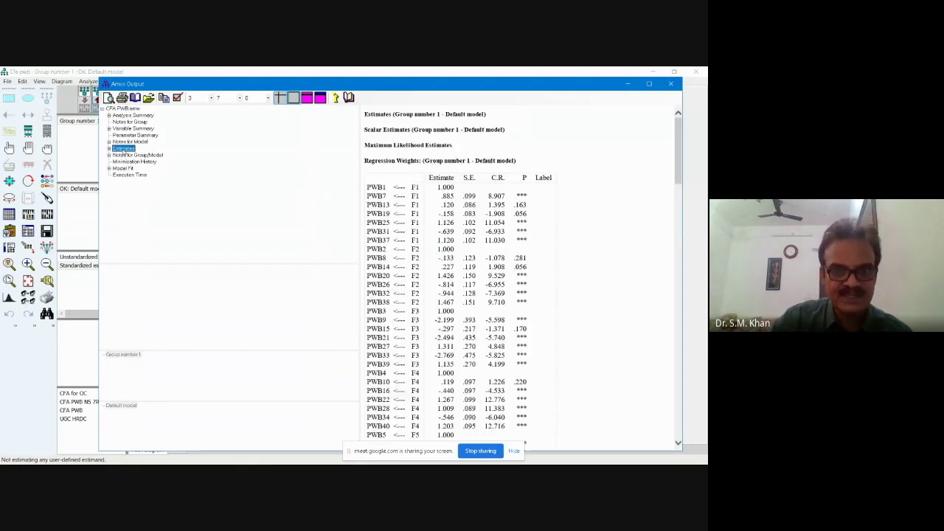
left_click(650, 84)
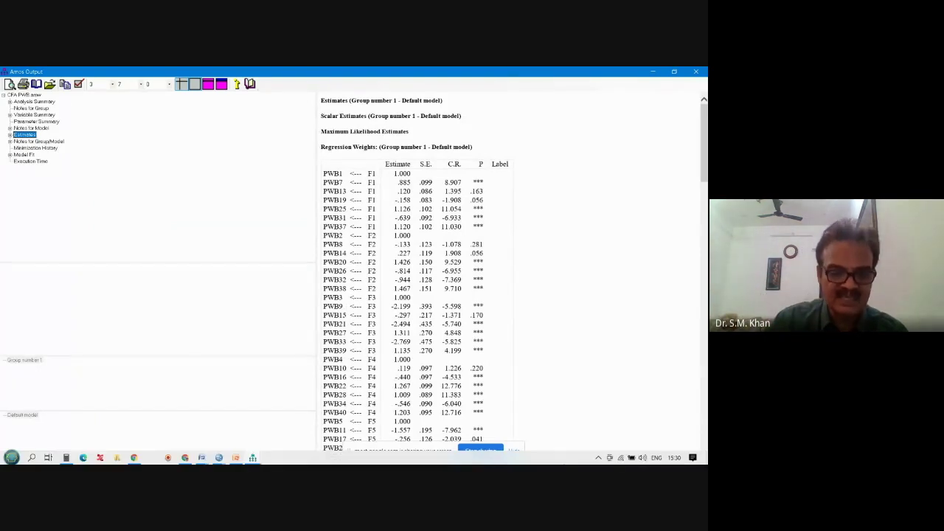
left_click(186, 458)
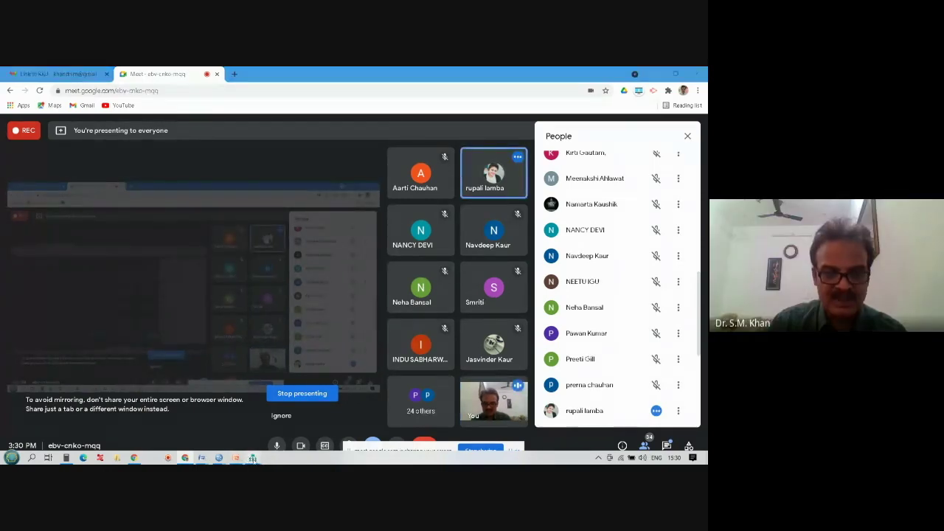
Bring the Amos CFA PWB path diagram window back to the front from the taskbar
mouse_move(253, 458)
left_click(225, 412)
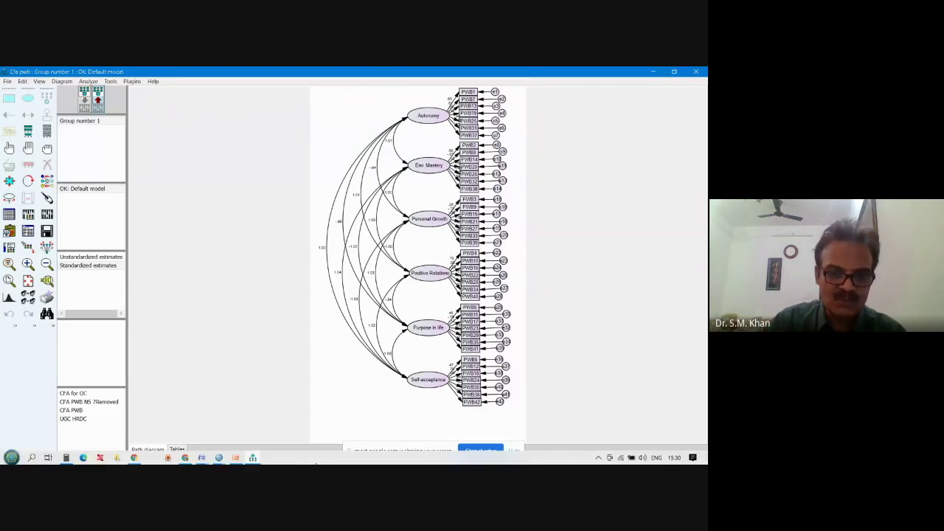
Reopen the CFA PWB text output through View > Text Output
left_click(40, 82)
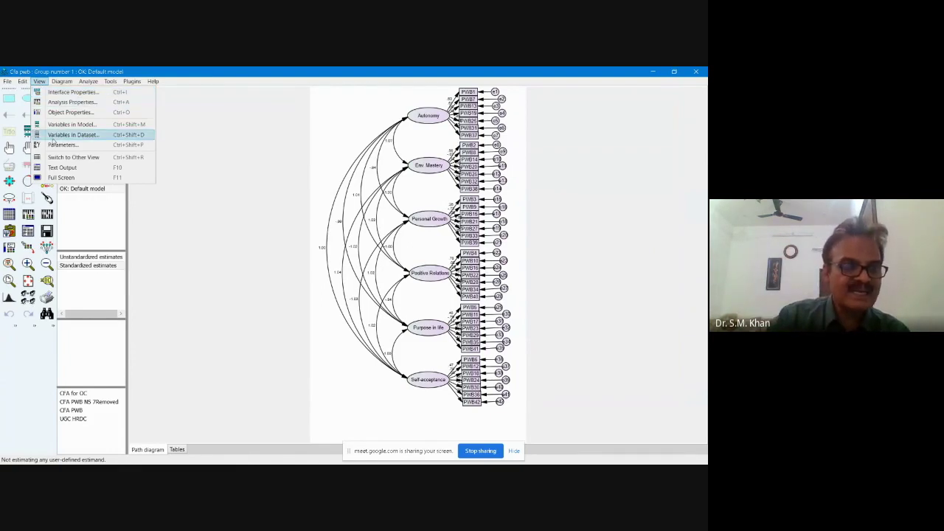
left_click(68, 168)
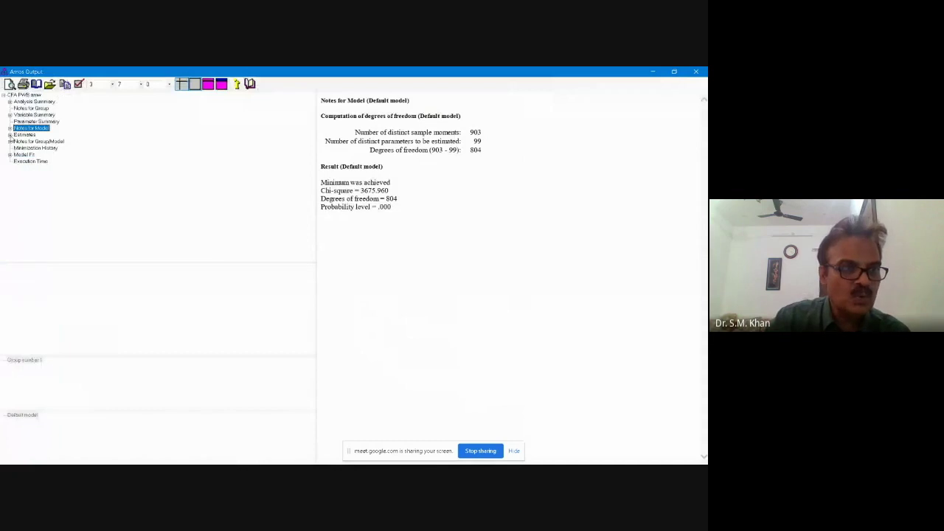
Show the Estimates regression weights table, toggling the output window between restored and maximized
left_click(14, 136)
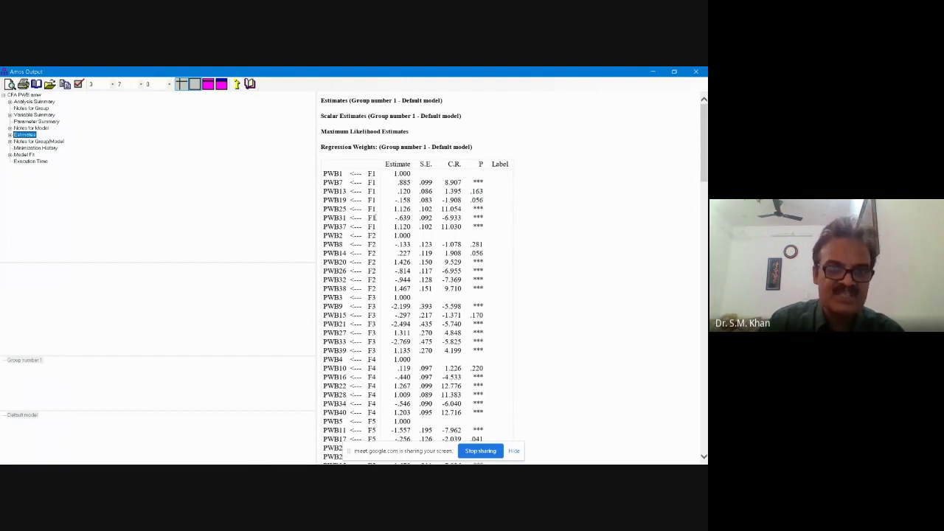
left_click(673, 71)
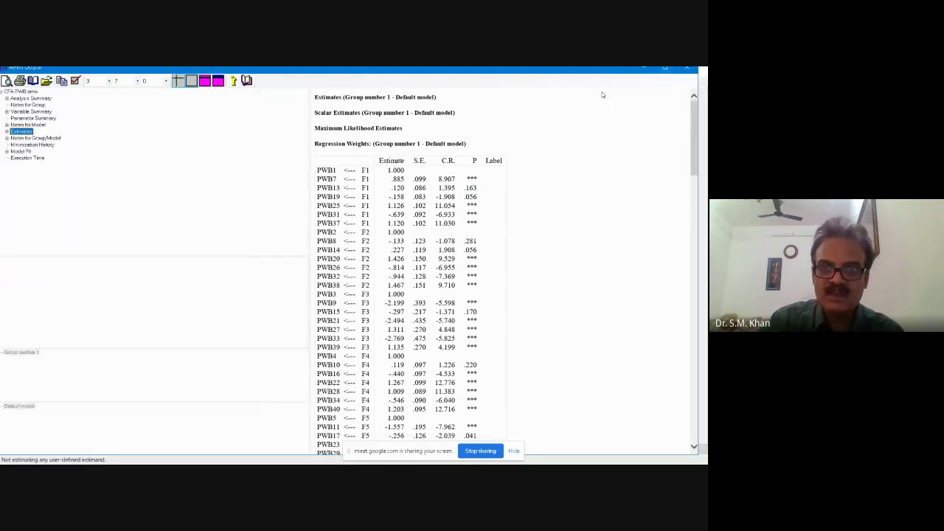
left_click(667, 70)
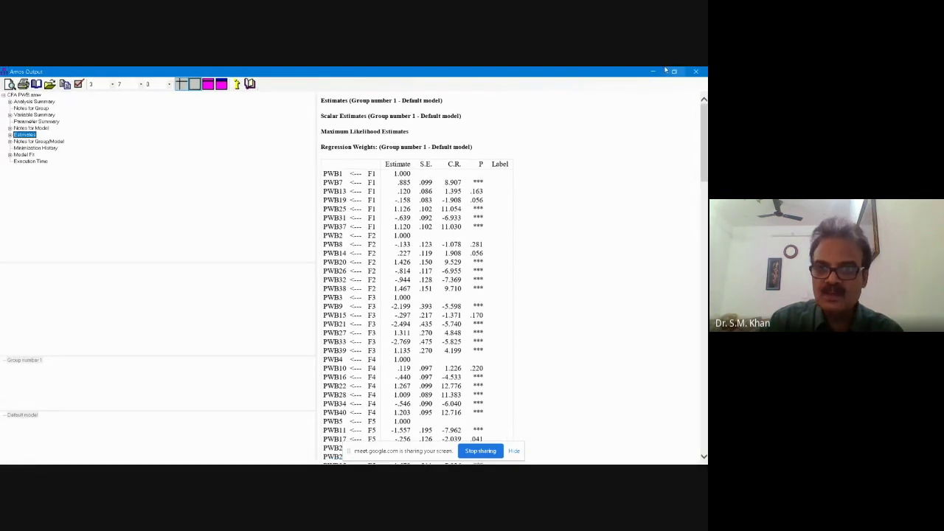
Restore the output window, move it left and narrow it to reveal the PWB path diagram
left_click(673, 72)
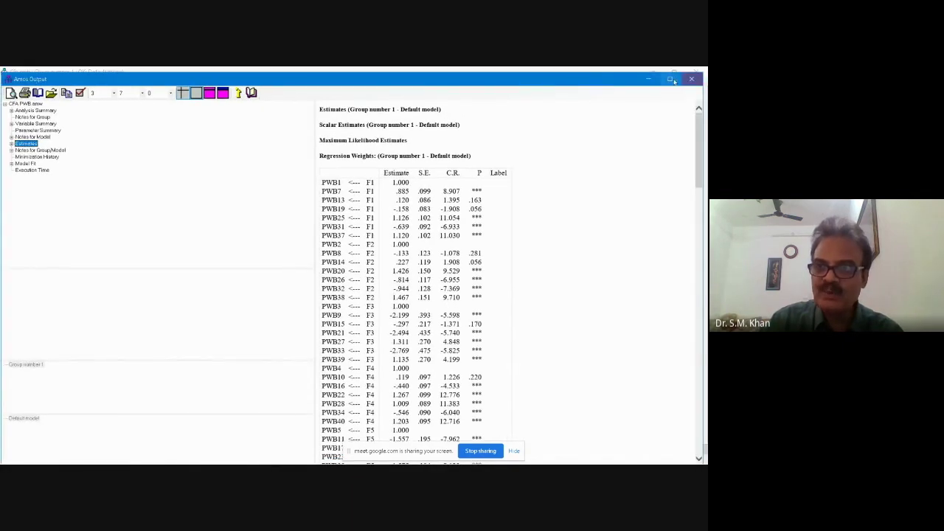
left_click_drag(623, 85, 580, 99)
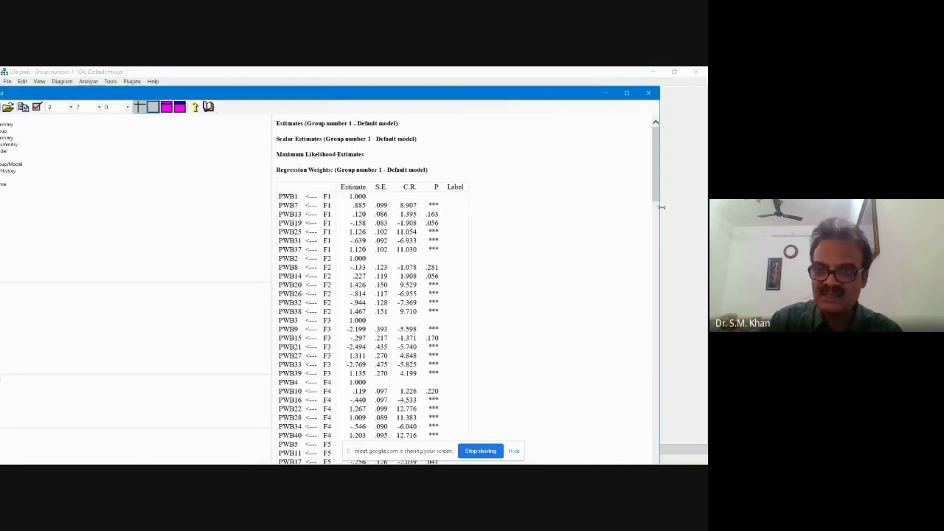
left_click_drag(659, 207, 327, 229)
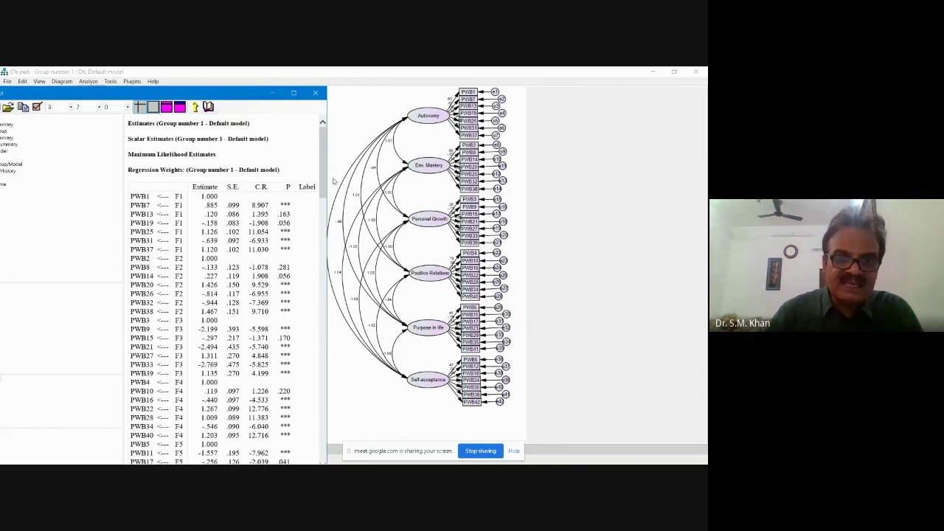
Maximize the Amos Output window and scroll to the PWB factor Covariances and Correlations tables
left_click_drag(324, 183, 325, 208)
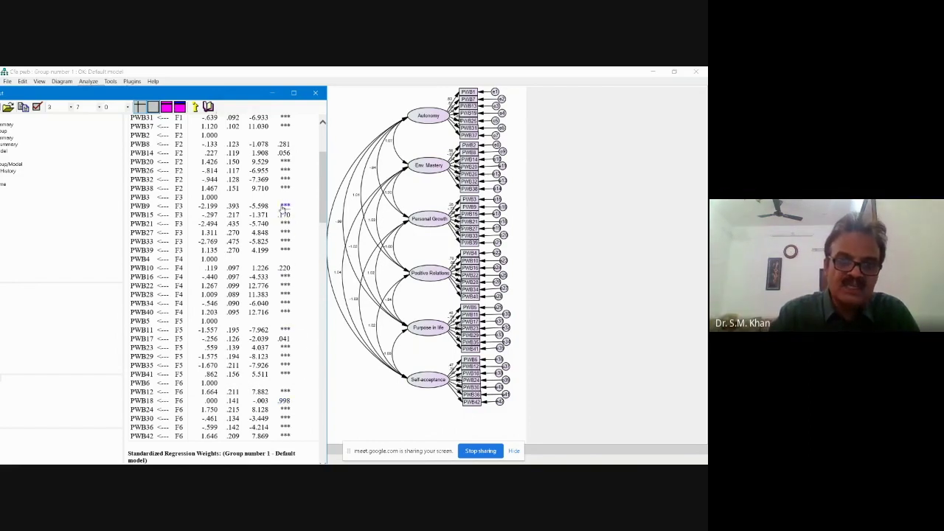
scroll(306, 147, "up", 2)
scroll(306, 148, "up", 2)
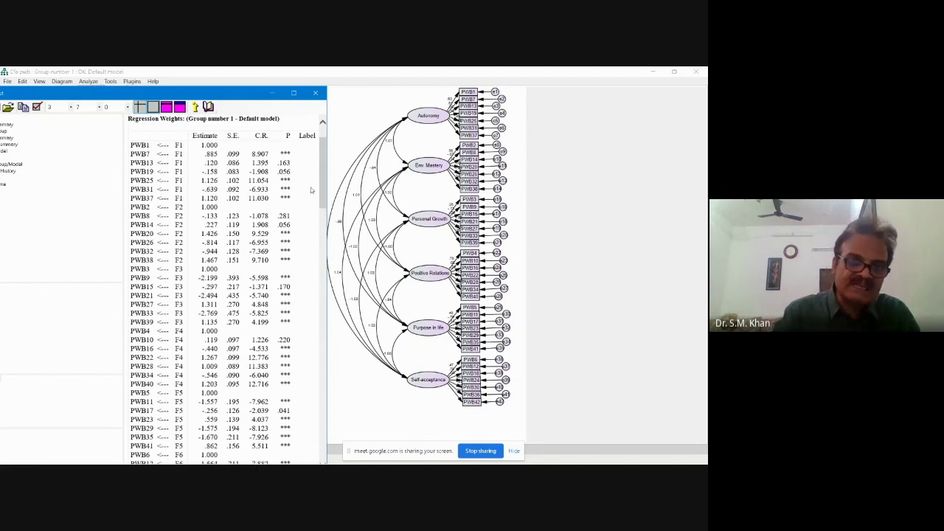
scroll(313, 188, "up", 2)
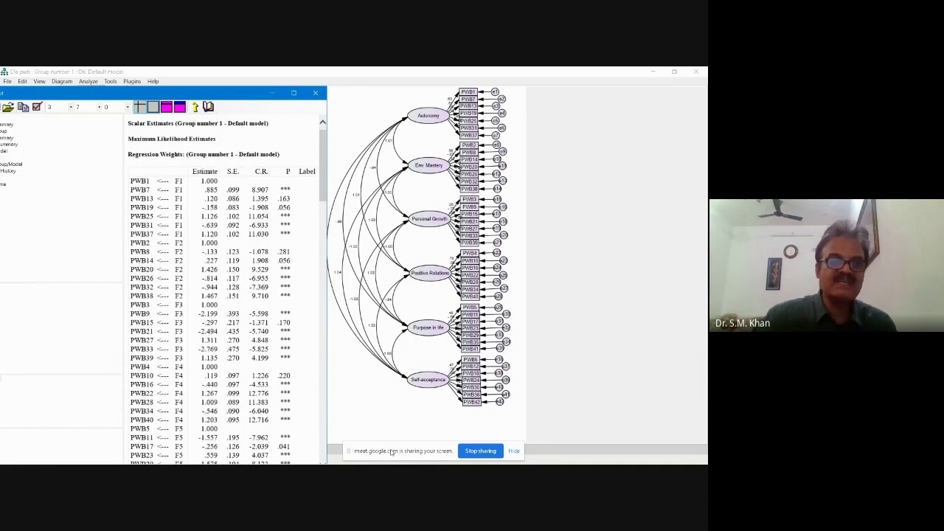
left_click(293, 93)
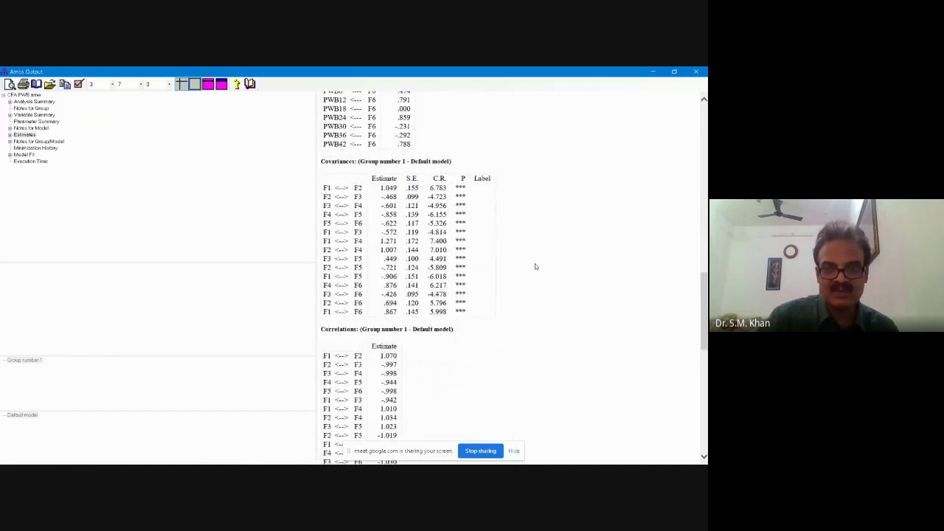
Scroll past the Variances tables and display the PWB Model Fit indices, including RMSEA .120
scroll(536, 266, "down", 2)
scroll(536, 266, "down", 5)
scroll(536, 266, "down", 5)
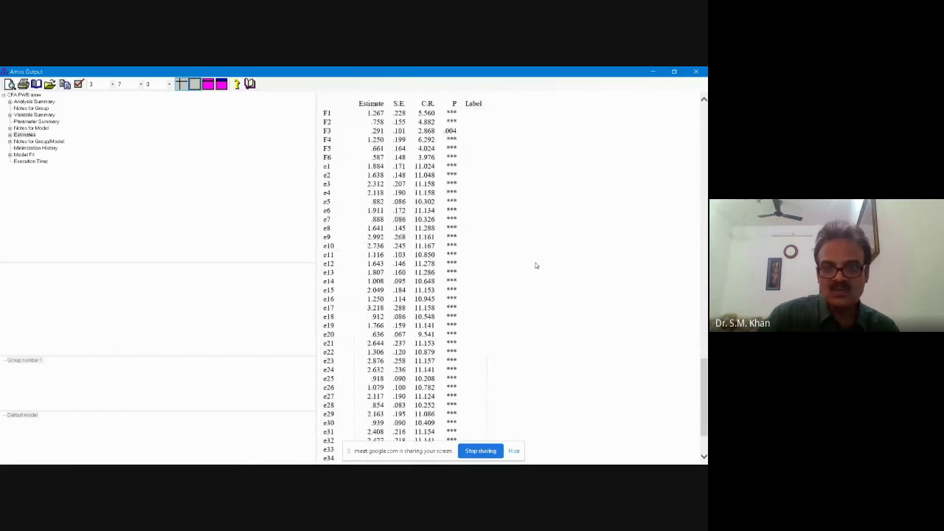
scroll(536, 265, "up", 1)
scroll(536, 265, "down", 3)
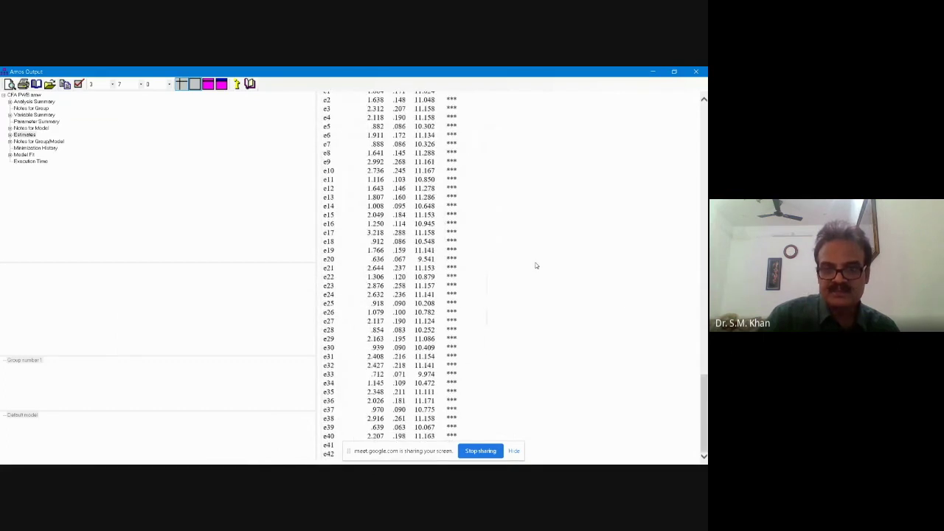
left_click(30, 154)
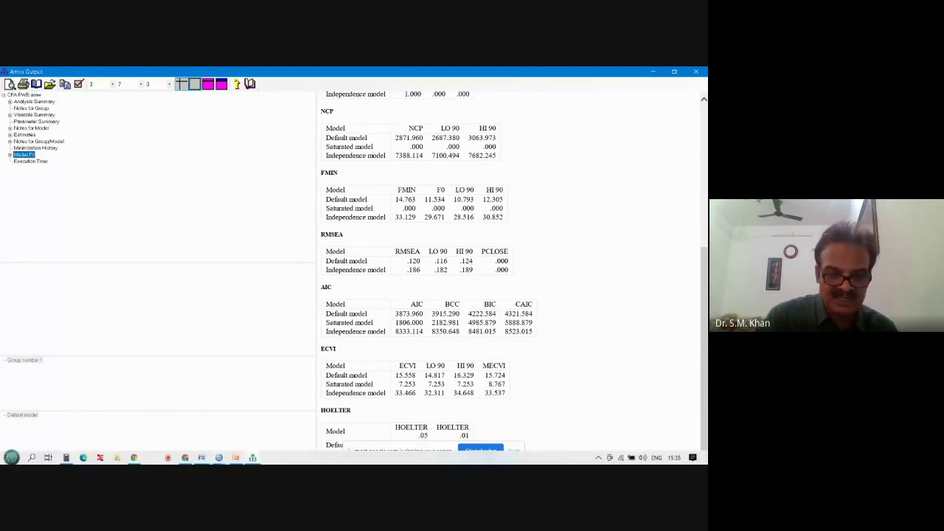
Switch to the PowerPoint lecture and view the Goodness of Fit slide
left_click(236, 459)
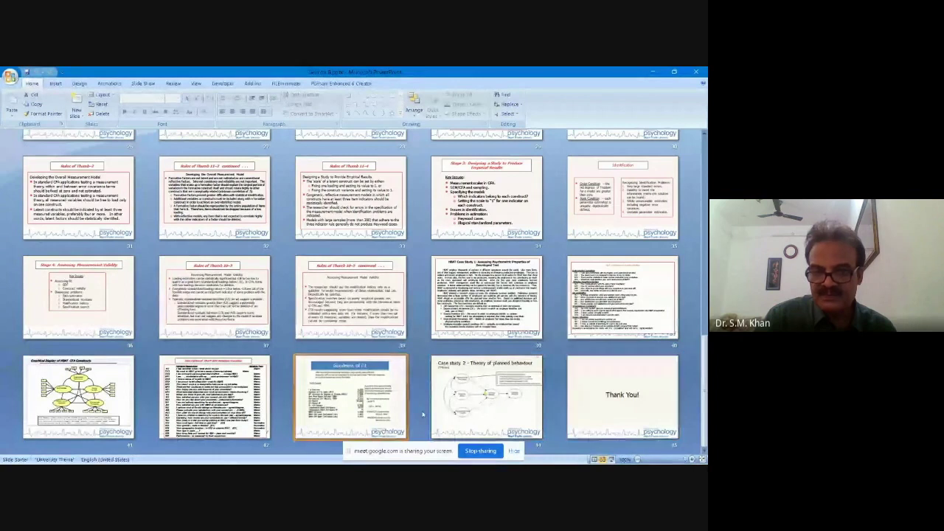
double_click(344, 405)
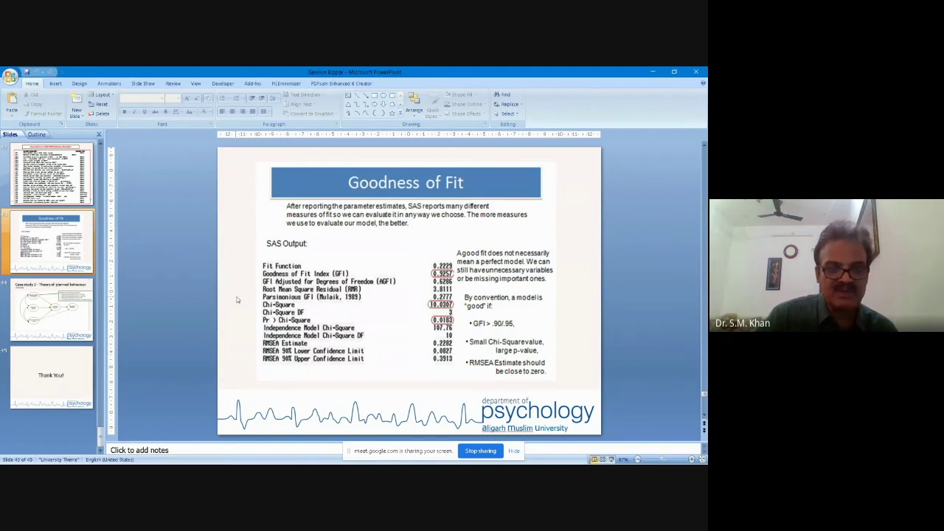
scroll(67, 263, "up", 2)
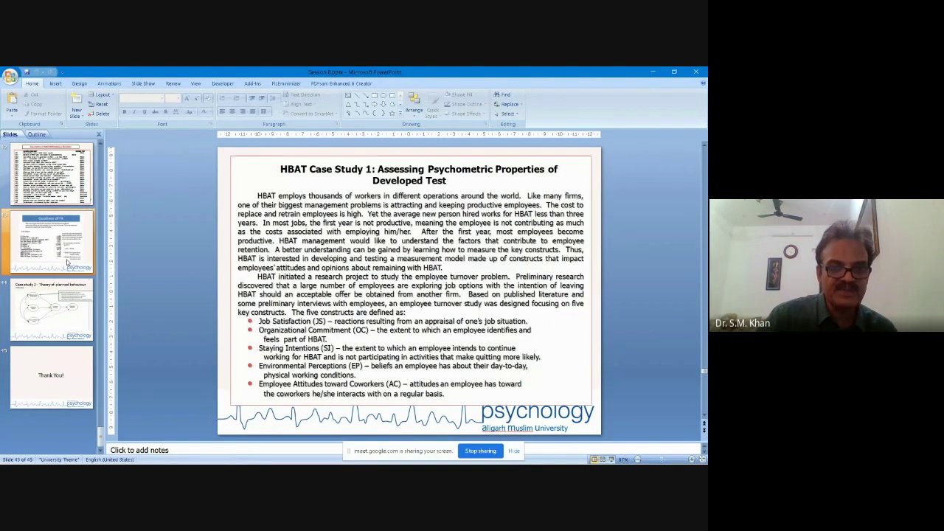
left_click(66, 263)
Scroll the slide thumbnails back up to slide 18, SEM Normal Values
scroll(66, 263, "up", 2)
scroll(66, 263, "up", 2)
scroll(67, 260, "up", 3)
scroll(67, 259, "up", 3)
scroll(66, 260, "up", 3)
scroll(66, 260, "up", 3)
scroll(67, 259, "up", 2)
scroll(66, 260, "up", 2)
scroll(67, 260, "up", 2)
scroll(66, 265, "up", 2)
left_click(54, 322)
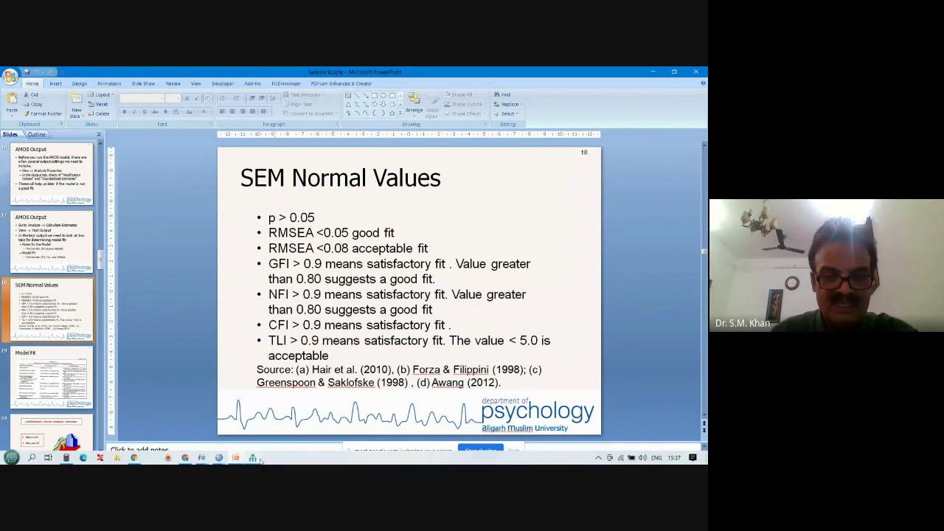
Compare the earlier model's RMSEA .120 against the slide thresholds, then close that Amos Output
left_click(253, 457)
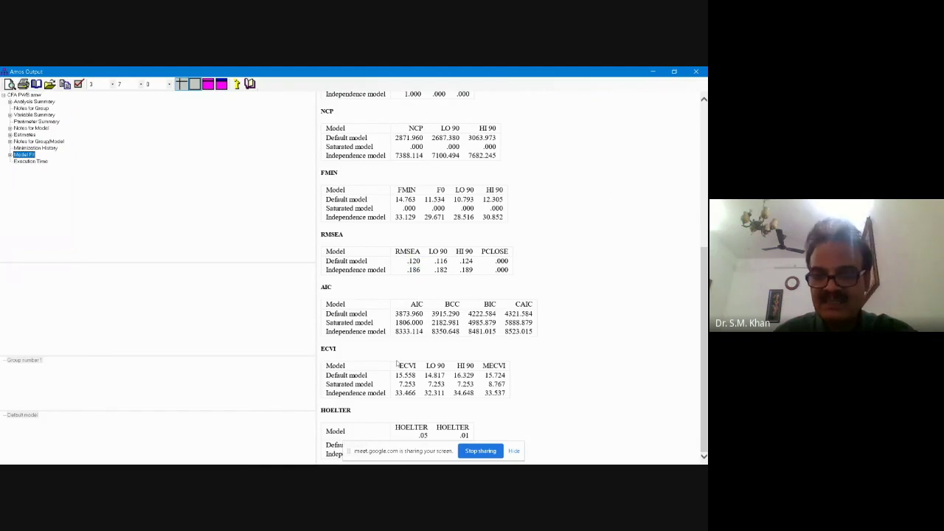
left_click(235, 459)
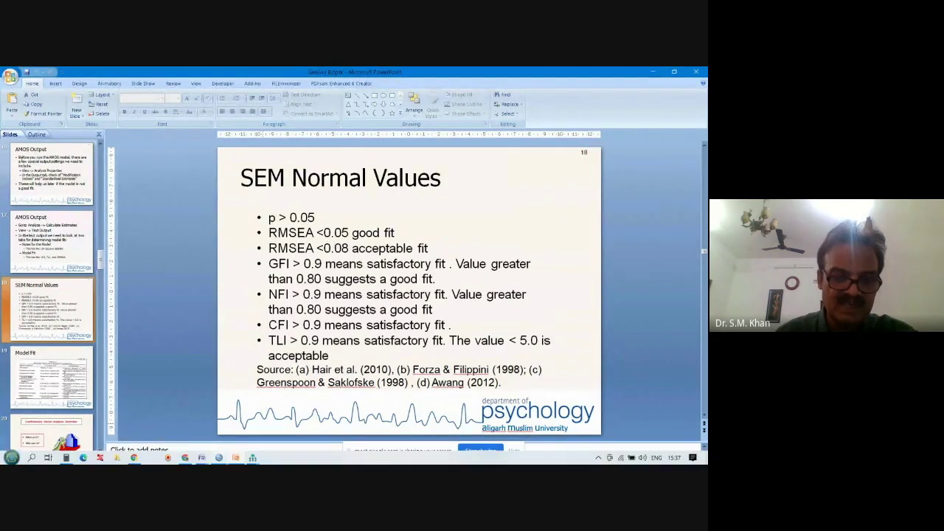
left_click(253, 458)
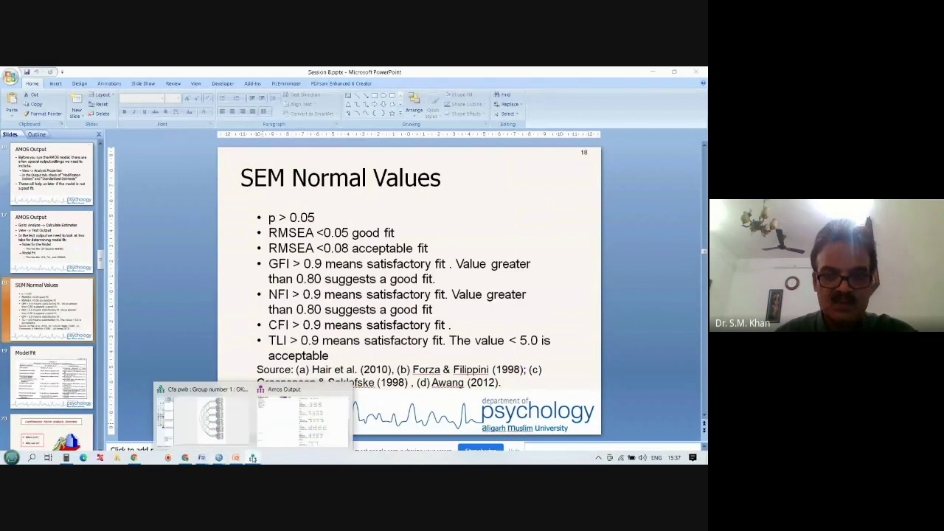
left_click(294, 425)
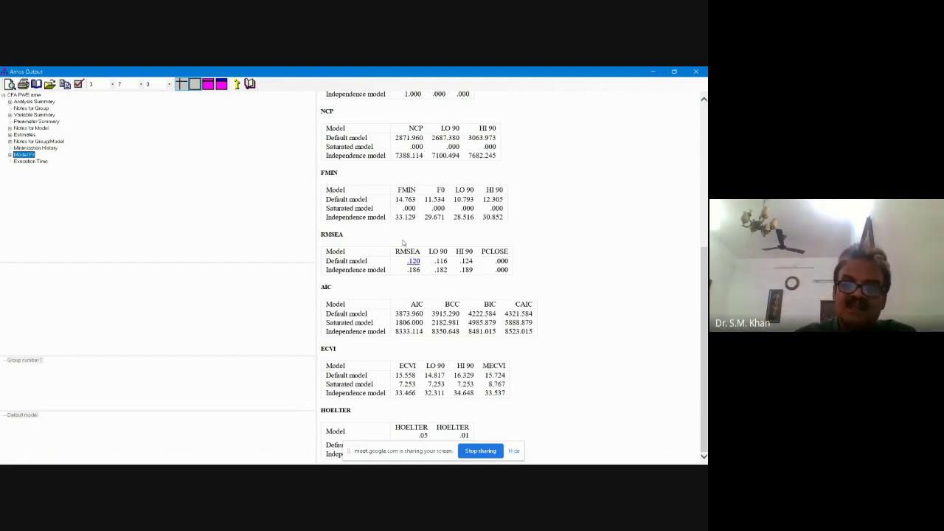
left_click(696, 72)
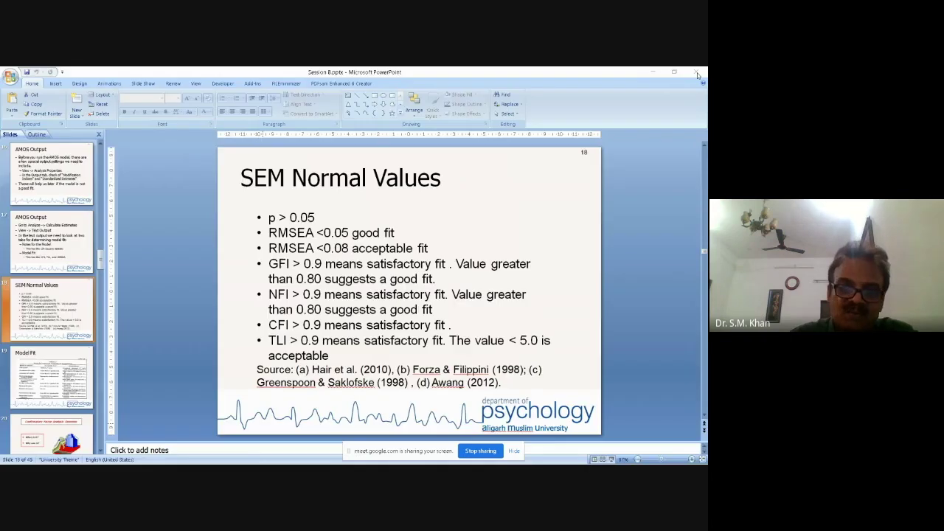
Bring Amos Graphics forward and open the CFA PWB NS 7Removed model file
left_click(252, 458)
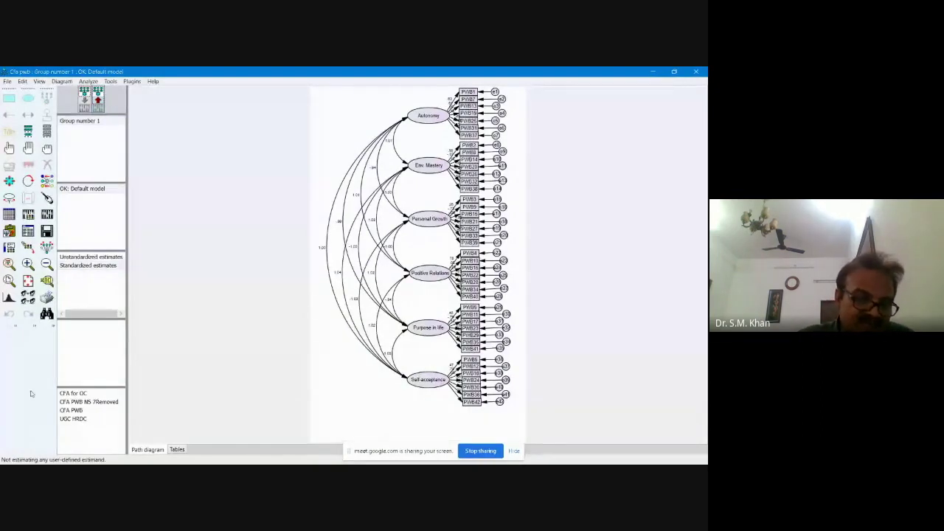
double_click(87, 402)
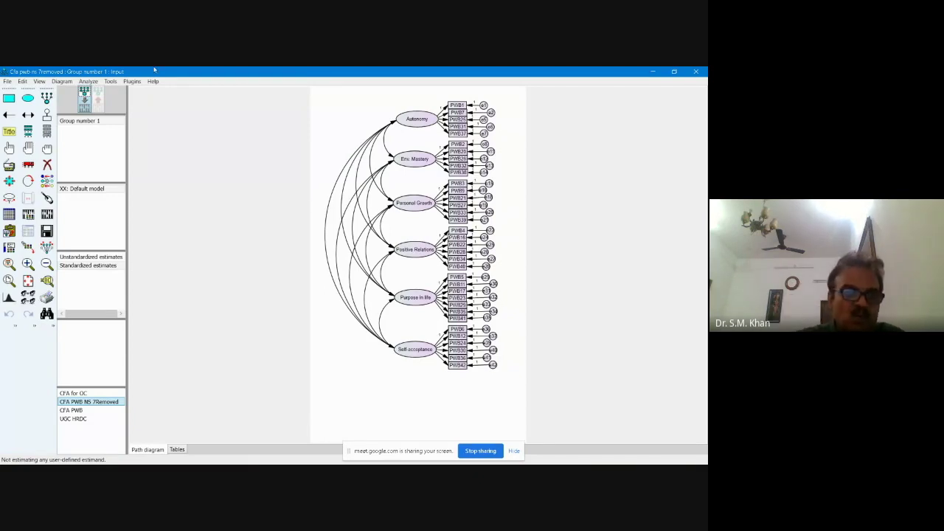
Calculate the reduced model's estimates, toggle standardized/unstandardized views, and open its text output
left_click(88, 82)
left_click(103, 96)
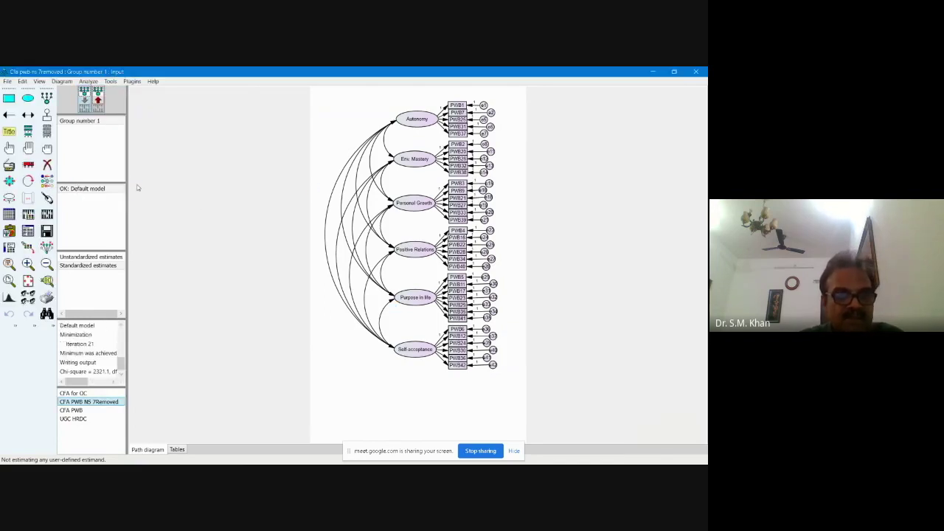
left_click(102, 267)
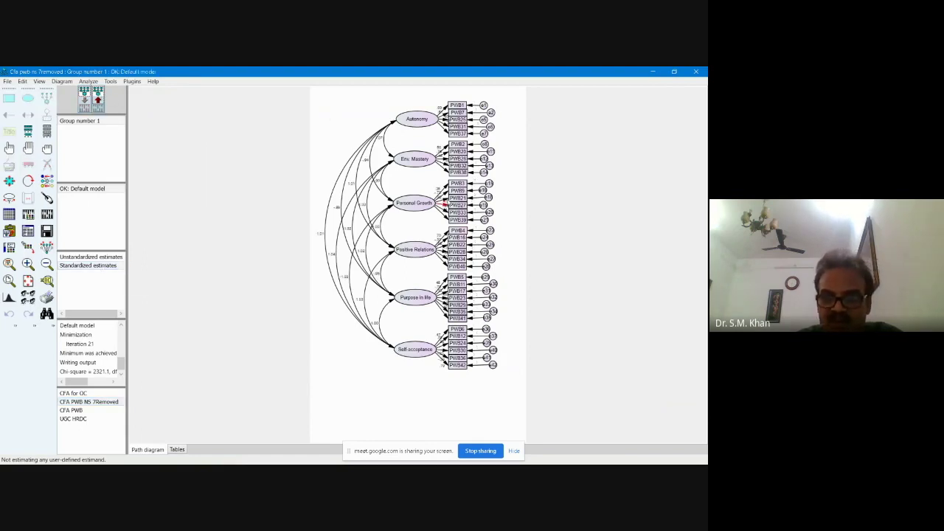
left_click(101, 257)
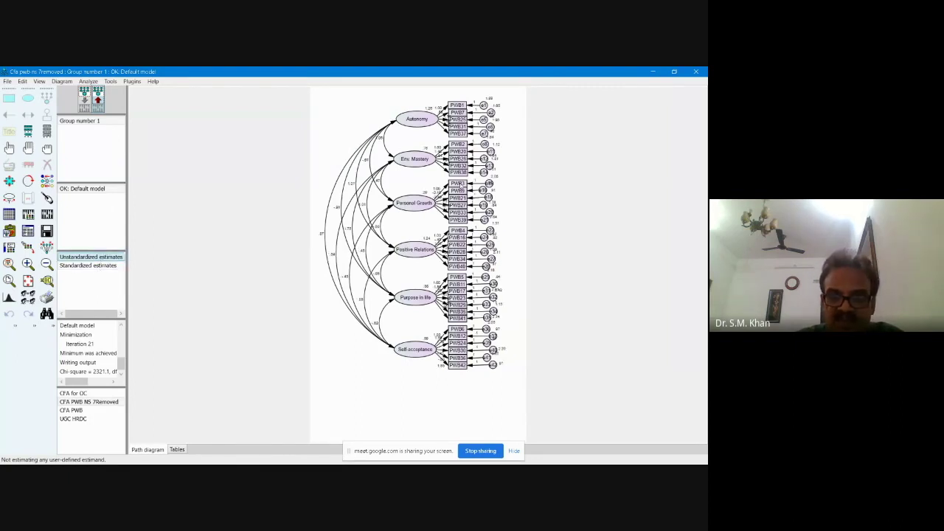
left_click(43, 83)
left_click(63, 167)
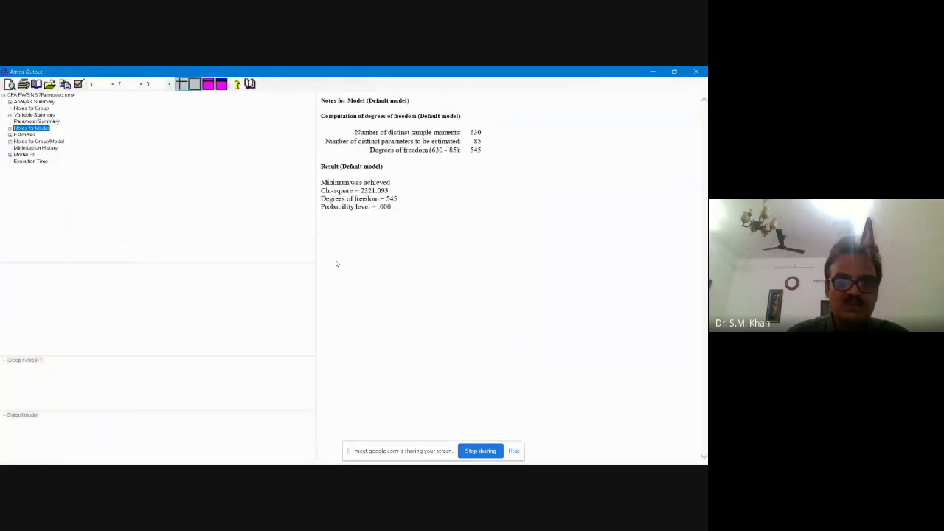
Scroll through the reduced model's Estimates tables, checking PWB17's .043 p-value
left_click(23, 135)
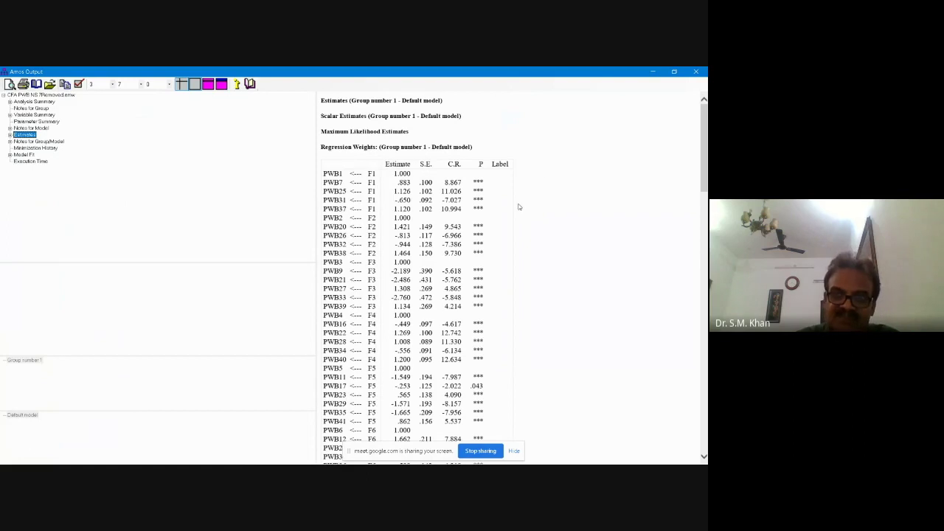
scroll(519, 215, "down", 2)
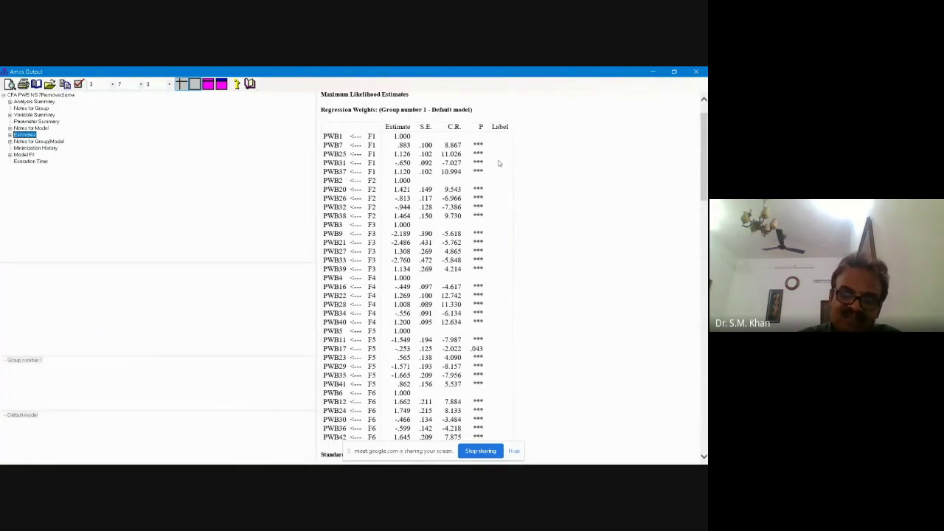
scroll(499, 163, "down", 1)
scroll(504, 220, "down", 4)
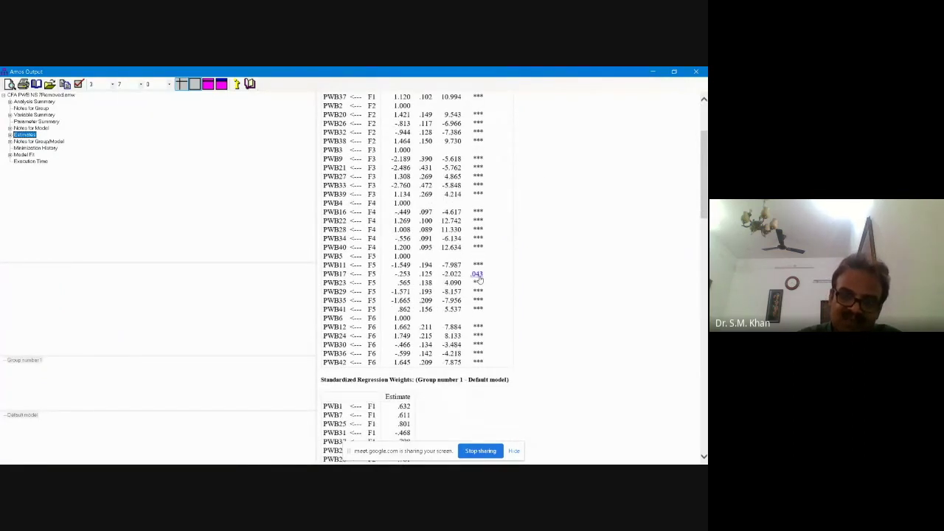
left_click(478, 274)
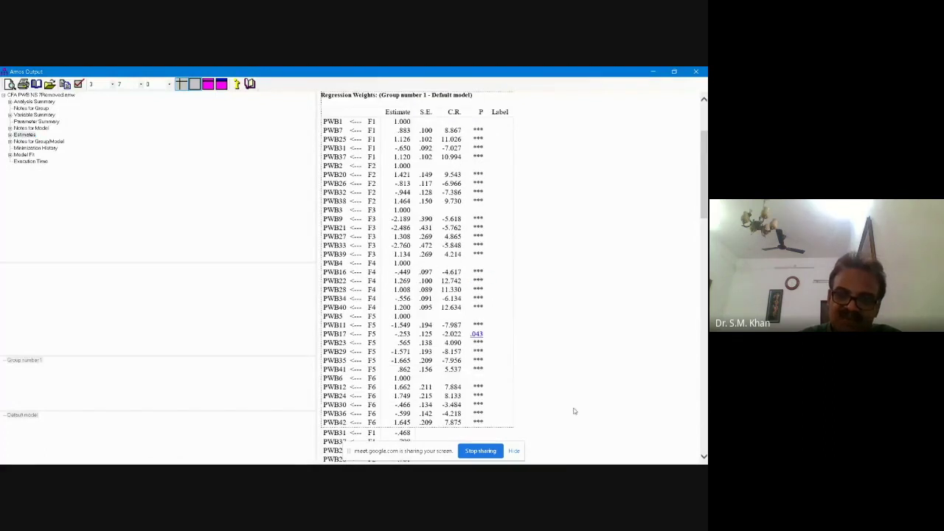
left_click(634, 287)
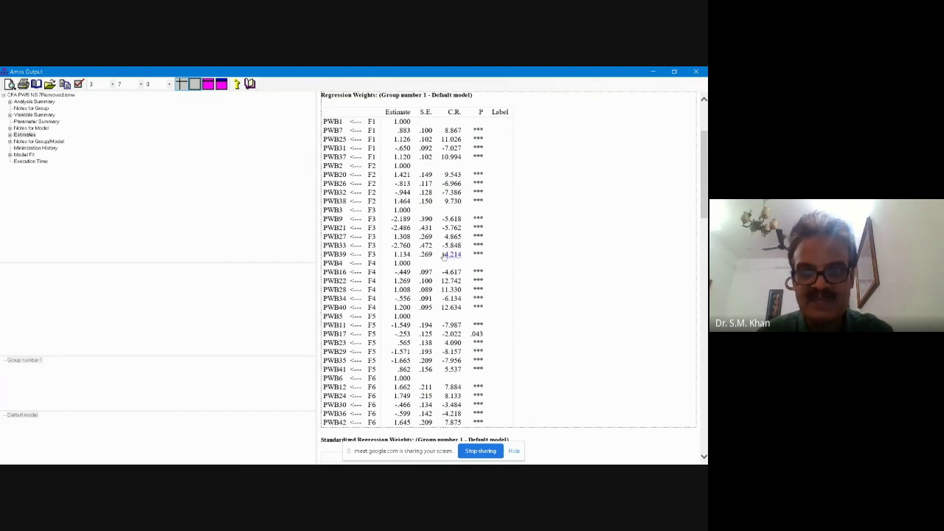
scroll(554, 396, "down", 4)
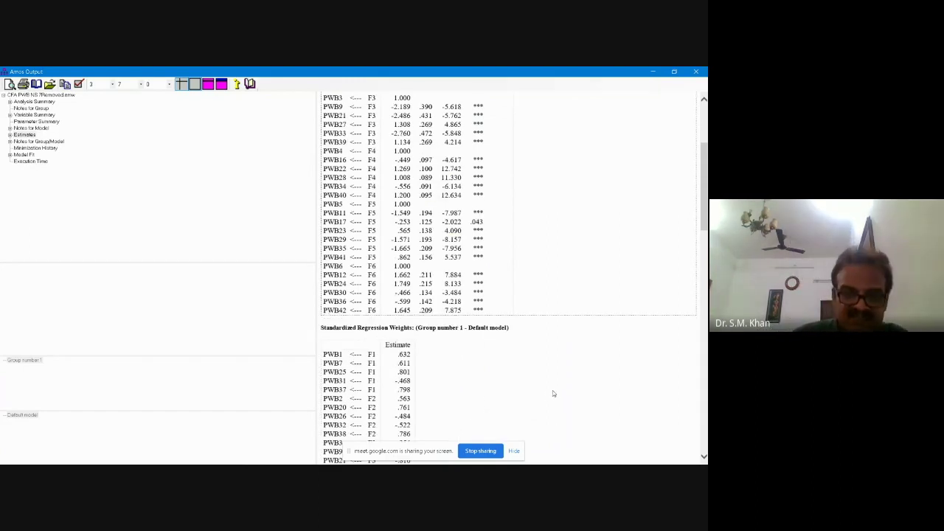
scroll(565, 377, "down", 8)
scroll(566, 377, "down", 10)
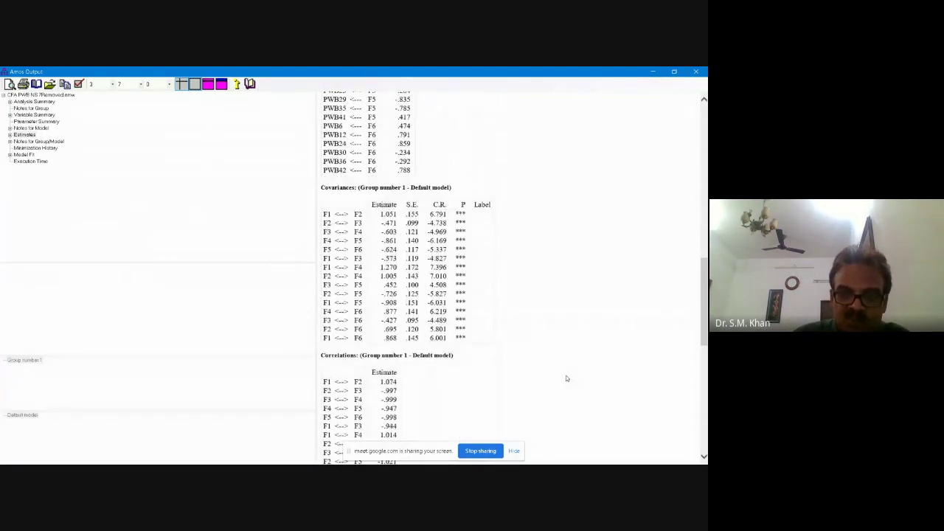
scroll(554, 287, "down", 10)
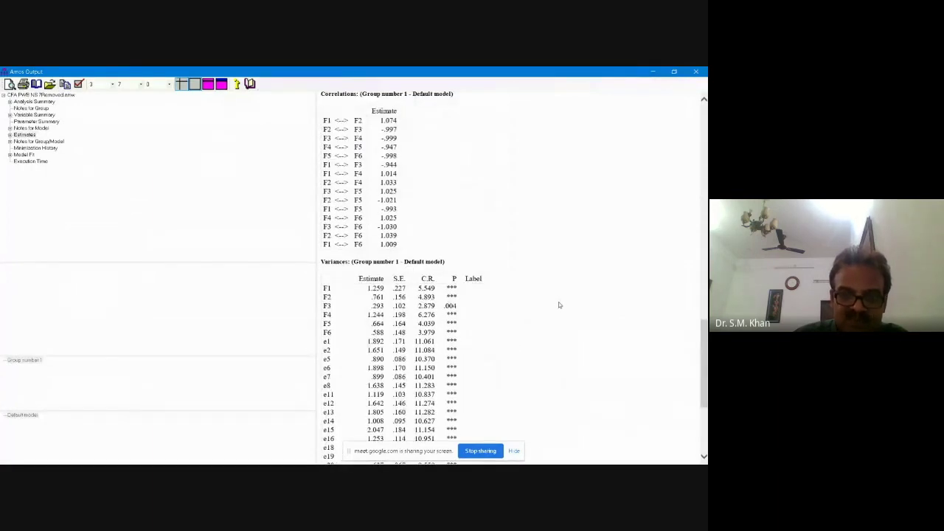
scroll(558, 305, "down", 7)
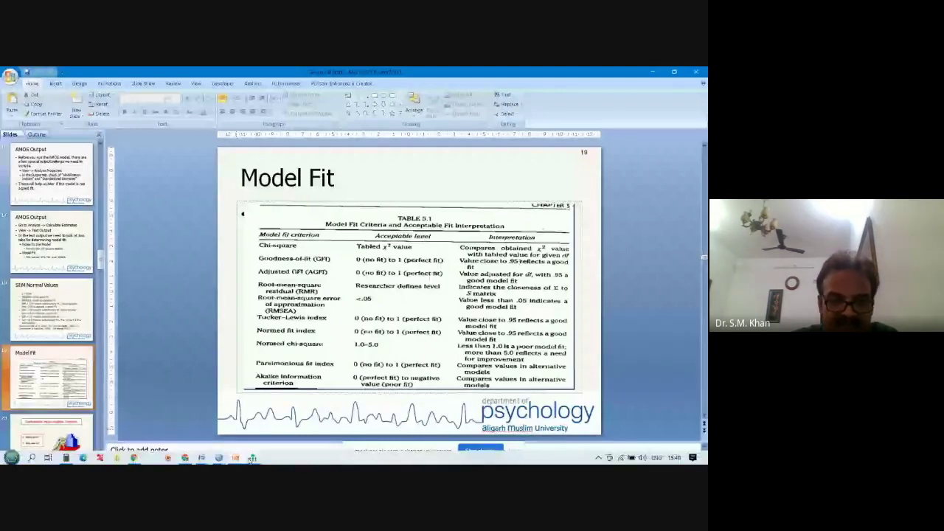
left_click(251, 457)
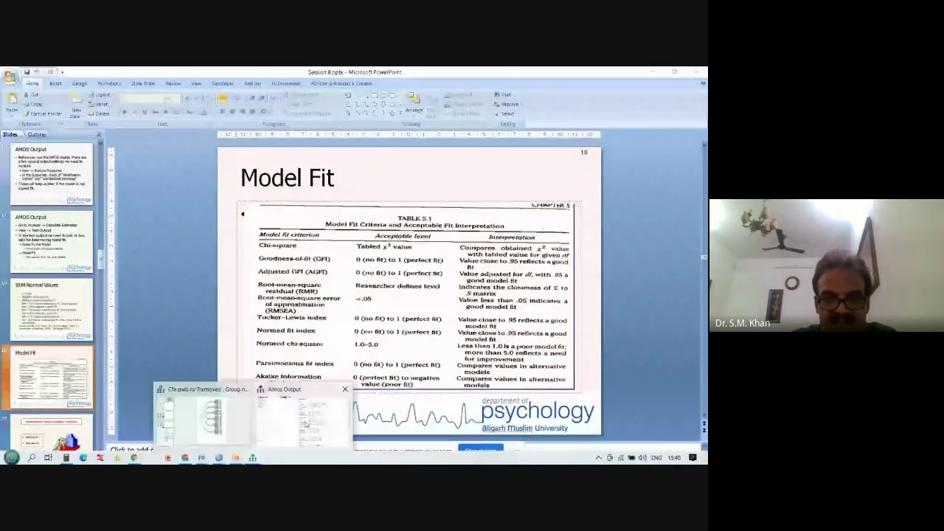
left_click(305, 424)
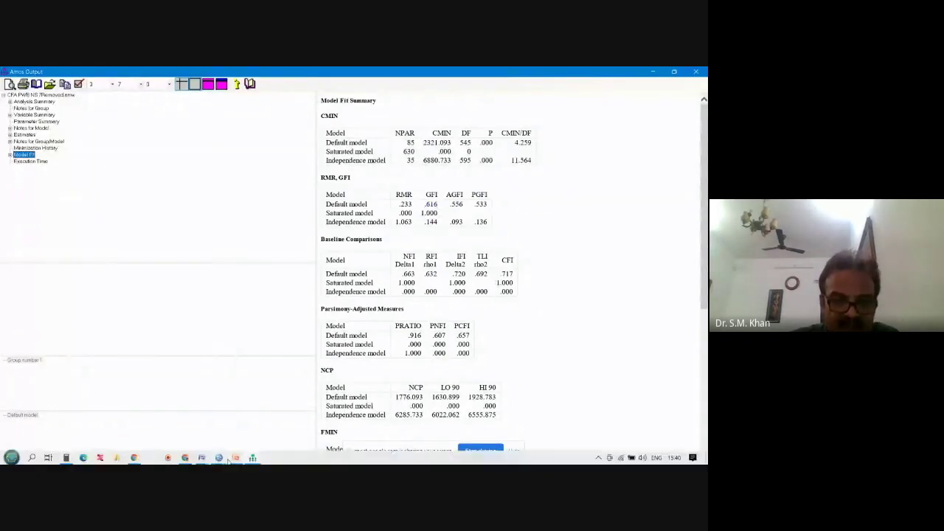
left_click(248, 428)
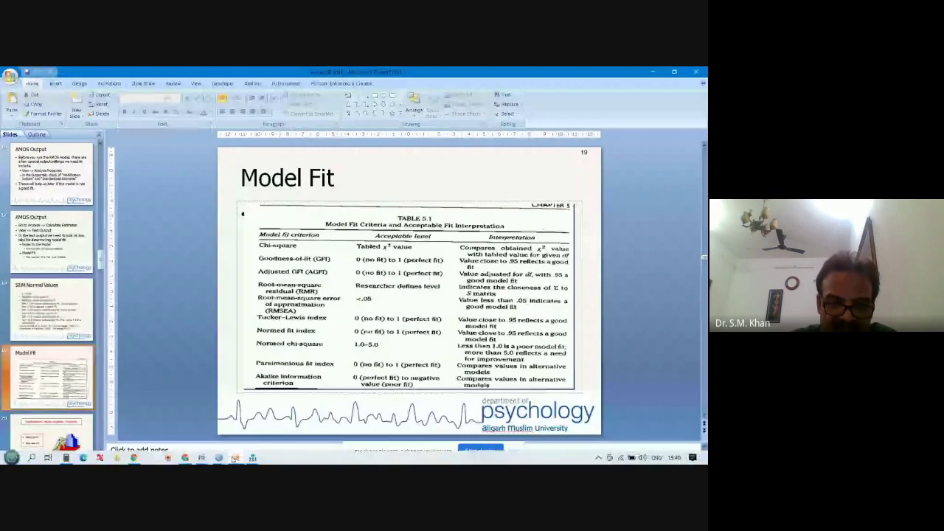
mouse_move(219, 458)
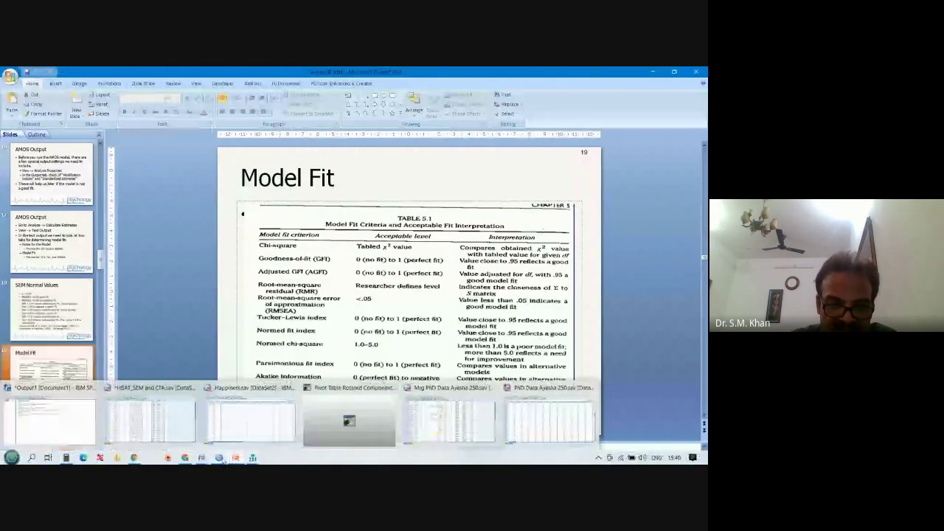
left_click(254, 458)
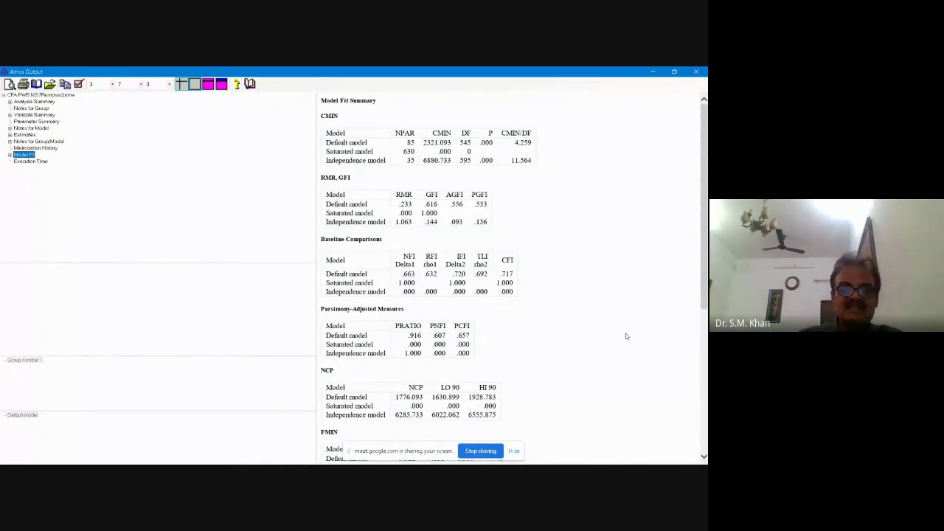
scroll(626, 336, "down", 1)
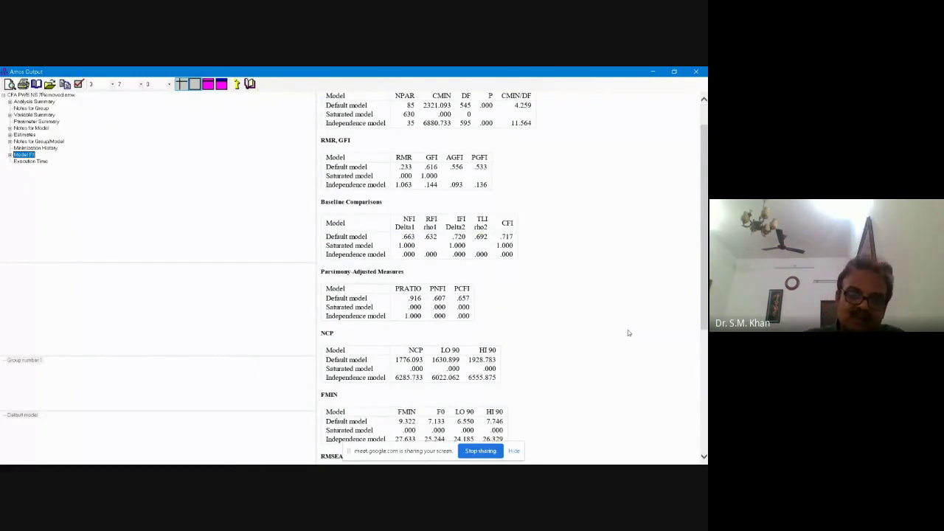
scroll(629, 333, "down", 5)
key("Up")
key("Up")
key("Up")
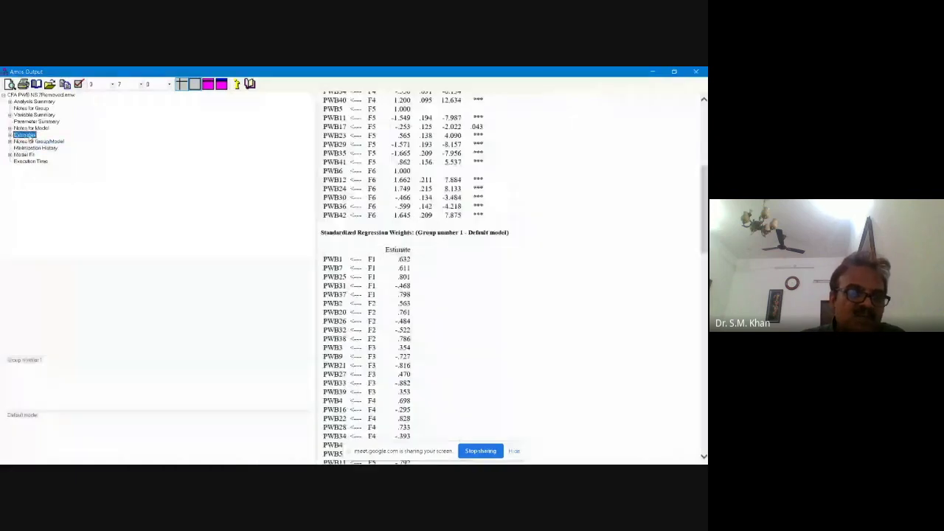
scroll(512, 211, "up", 1)
scroll(514, 209, "up", 5)
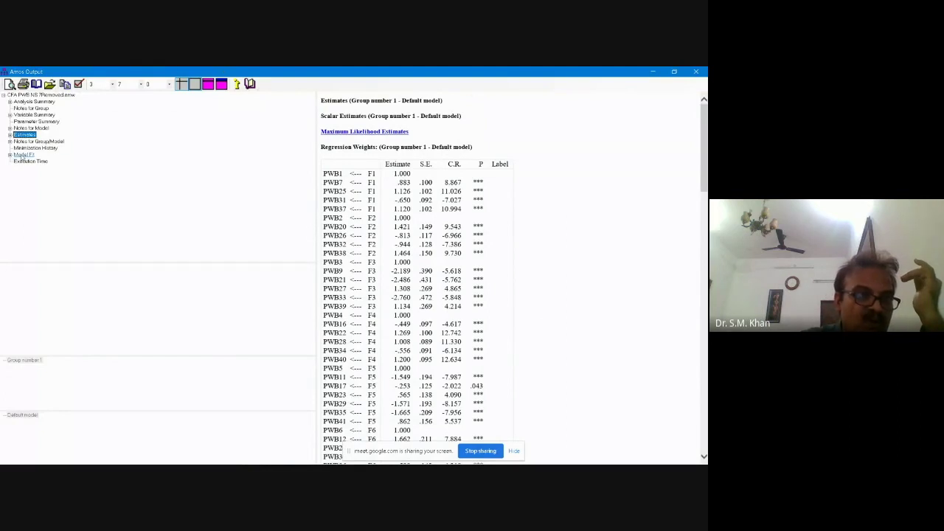
left_click(22, 155)
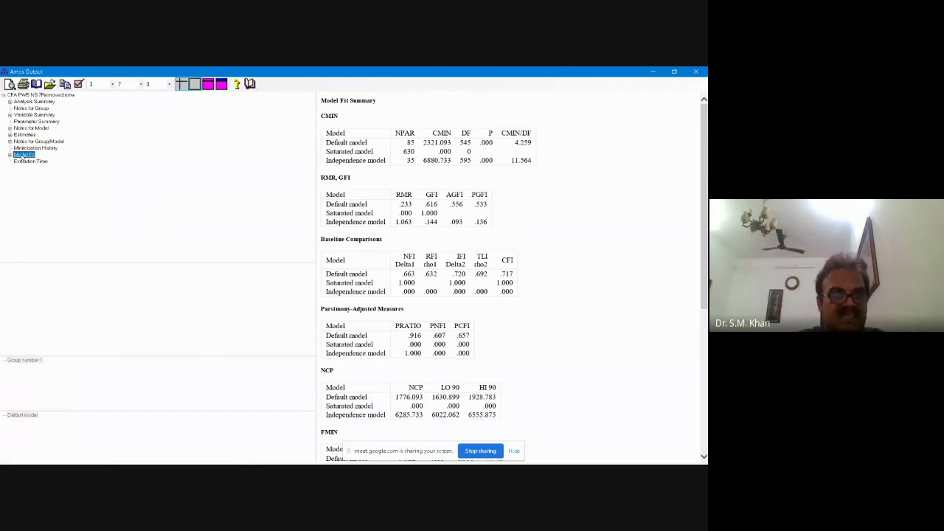
left_click(22, 135)
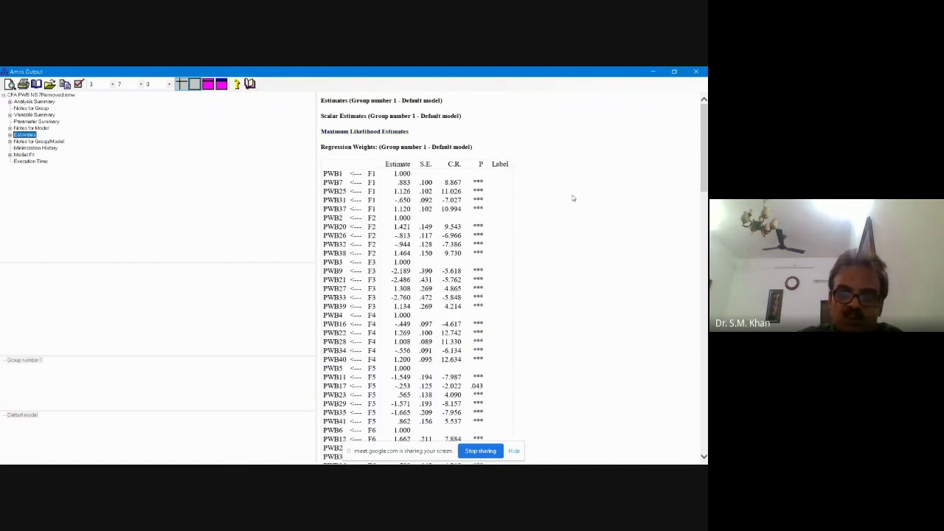
scroll(572, 198, "down", 3)
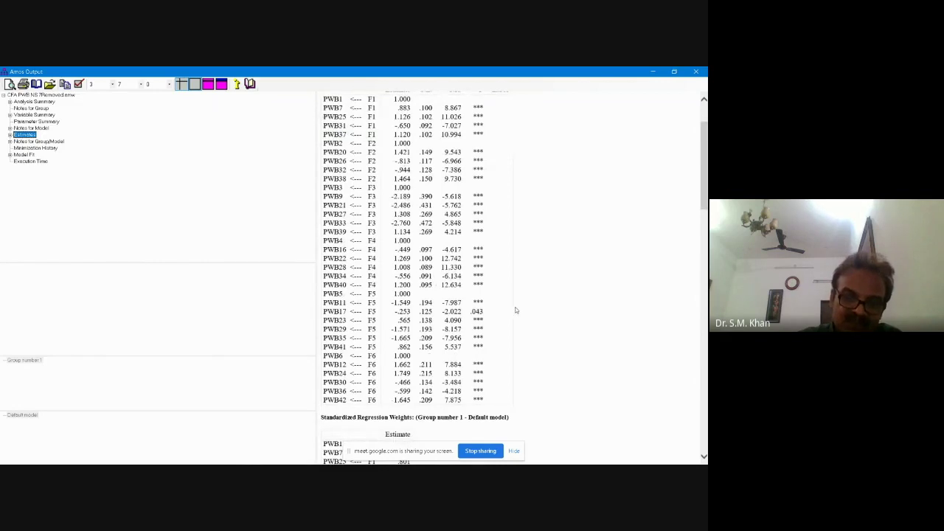
scroll(518, 310, "up", 2)
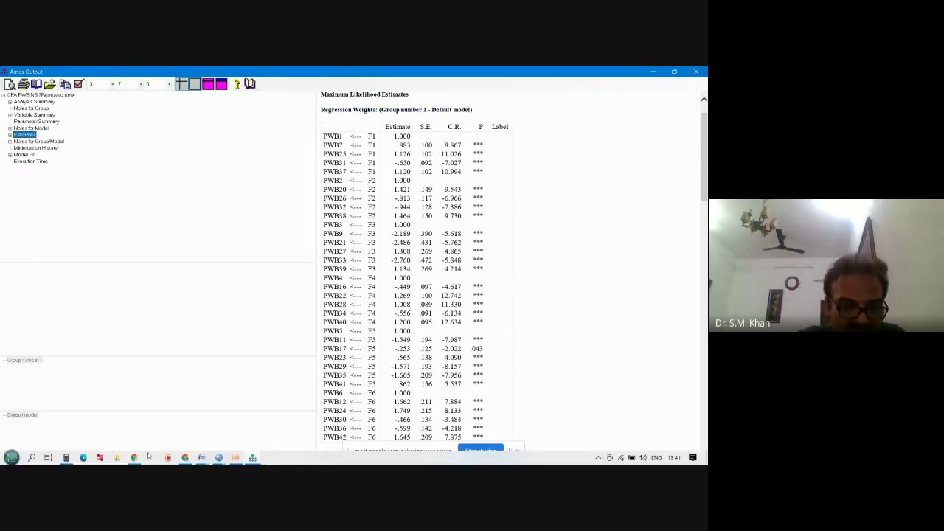
In Explorer++, open Desktop > PhD Ayesha > Correlation matrix all.spv
left_click(117, 458)
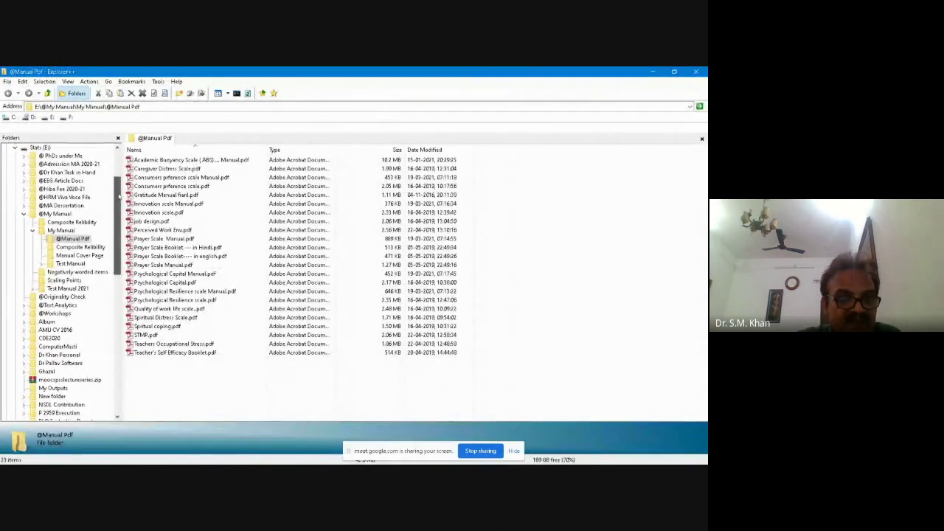
left_click_drag(116, 198, 116, 155)
left_click(23, 148)
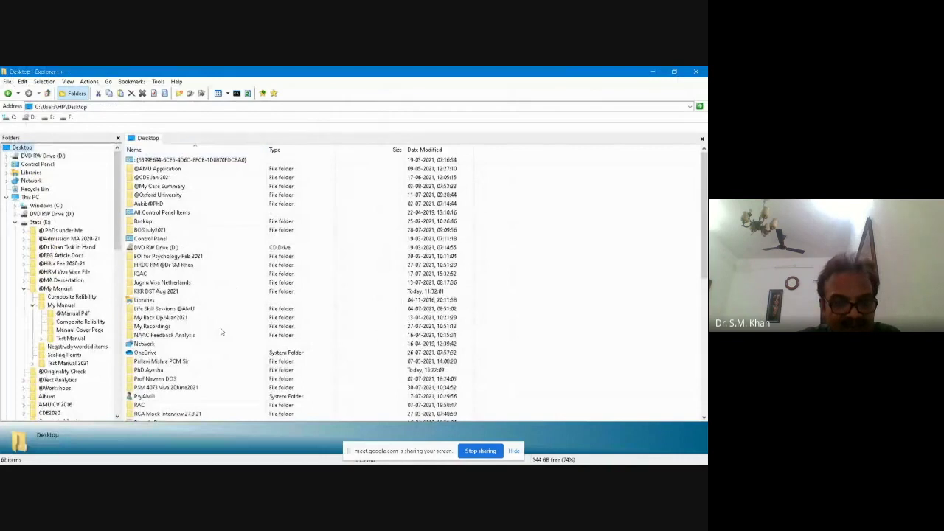
scroll(219, 336, "down", 1)
scroll(219, 336, "down", 1)
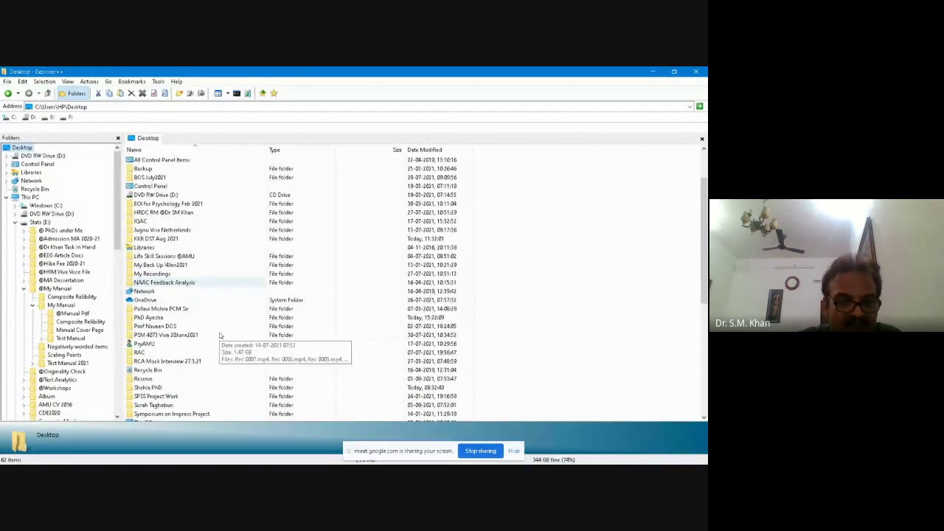
scroll(219, 336, "down", 1)
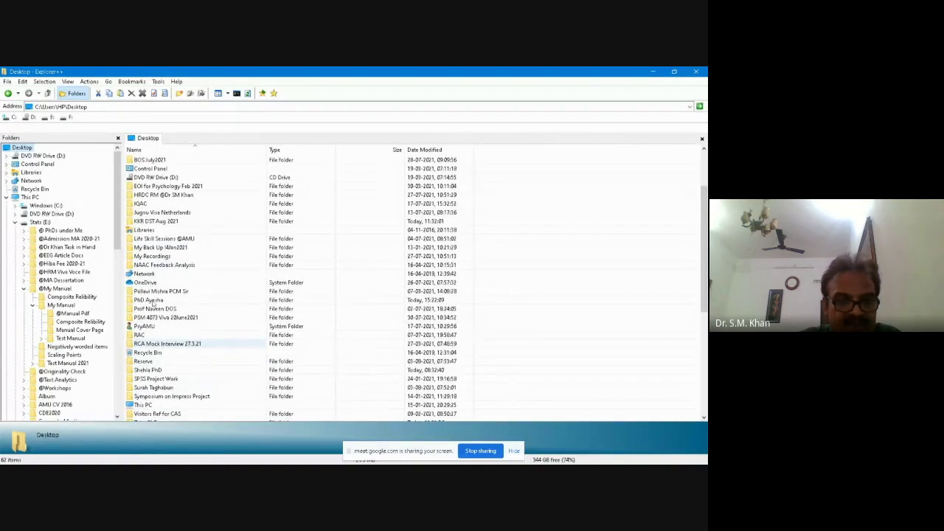
double_click(151, 300)
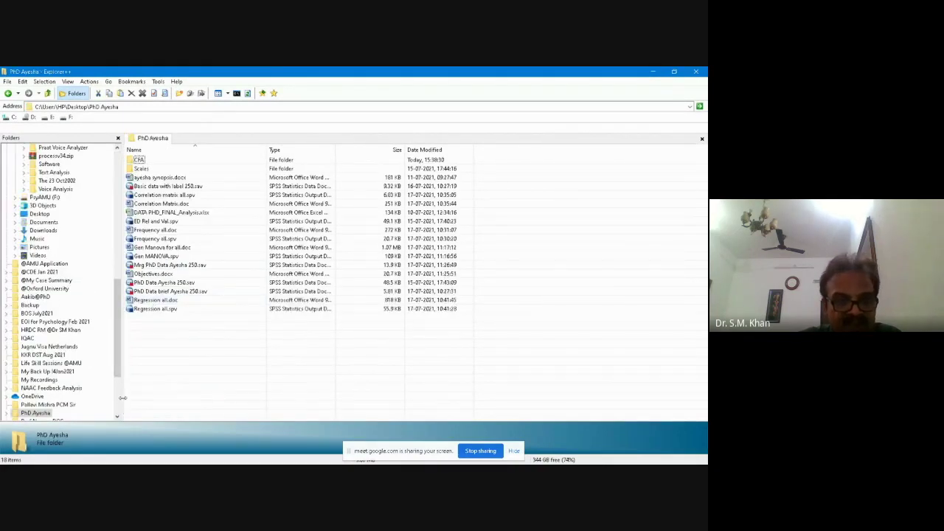
double_click(178, 196)
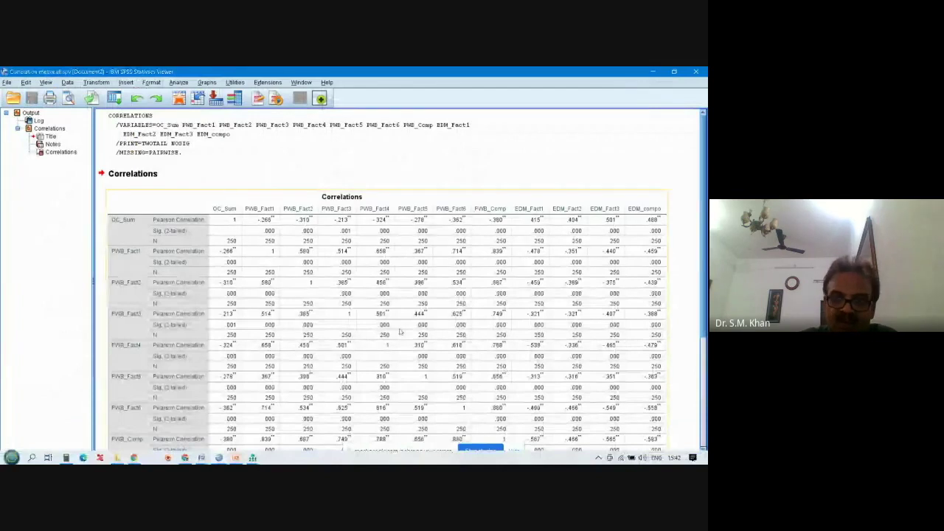
scroll(581, 318, "down", 1)
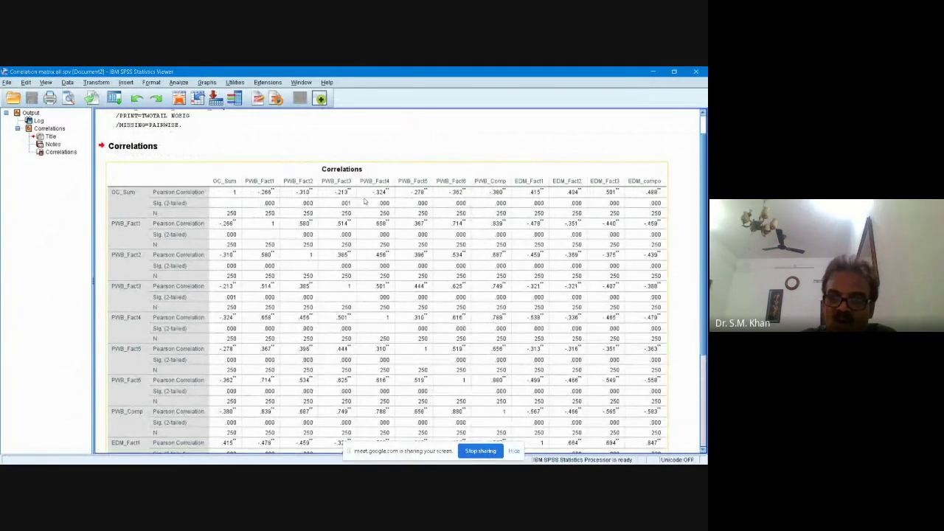
scroll(635, 369, "down", 1)
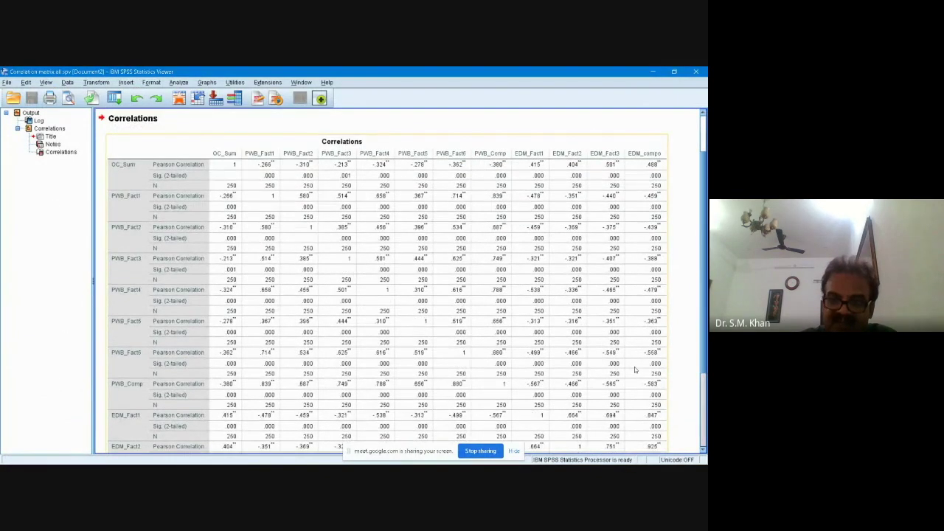
scroll(620, 369, "down", 2)
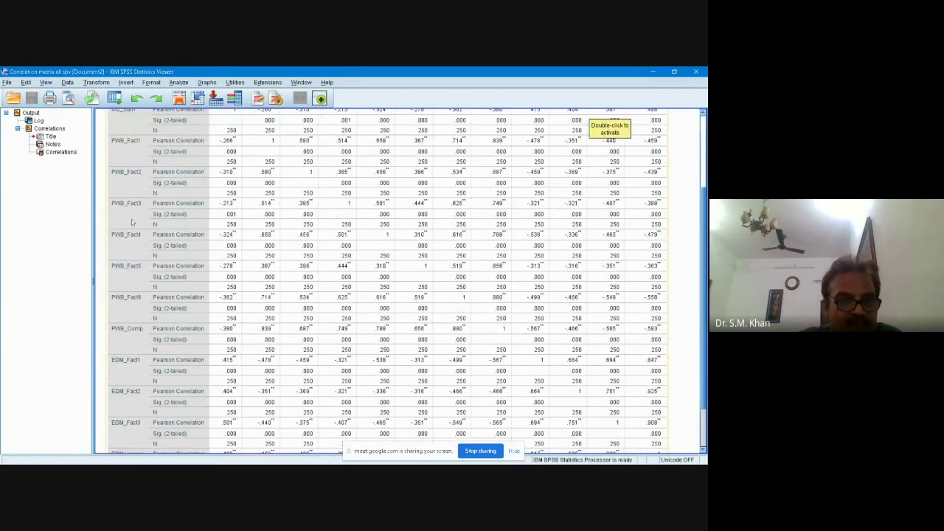
scroll(135, 215, "up", 1)
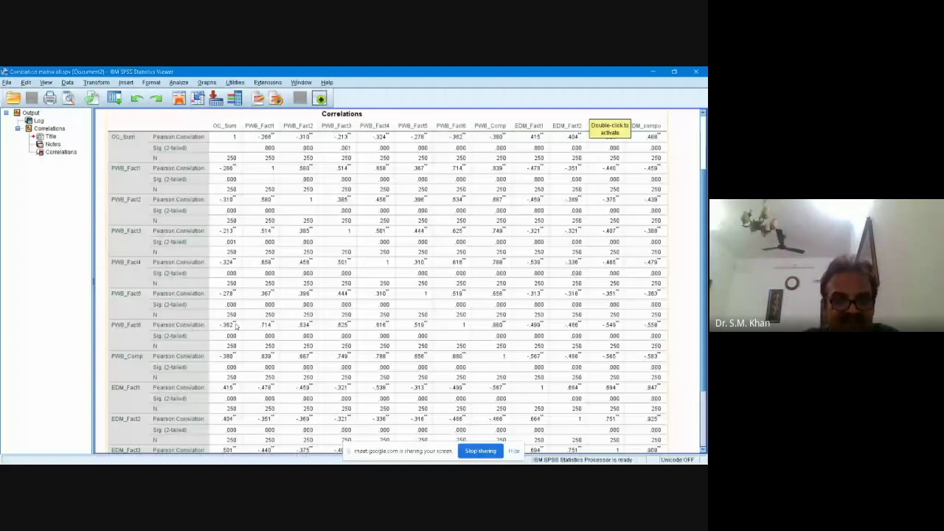
scroll(360, 343, "down", 2)
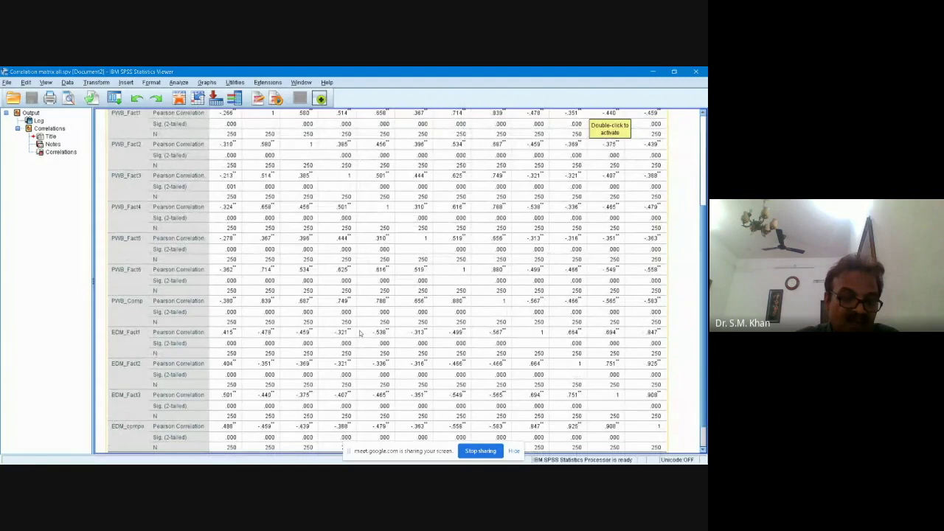
scroll(360, 334, "down", 1)
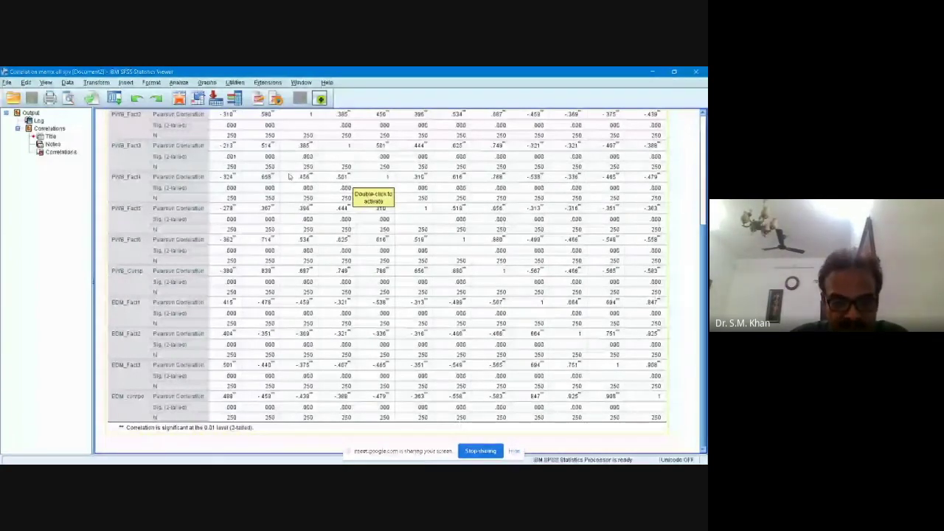
Scroll the lecture slides down to Goodness of Fit, then call up the open Amos windows
key("alt+Tab")
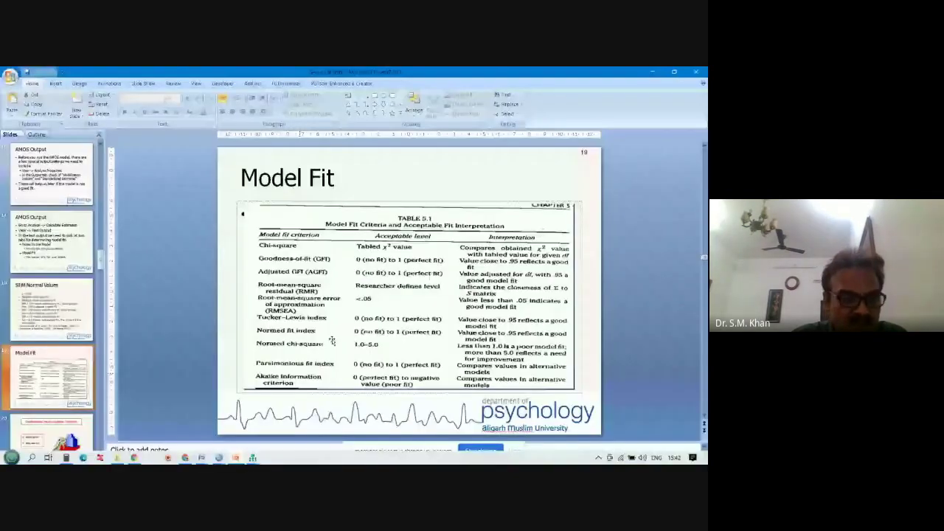
key("alt+Tab")
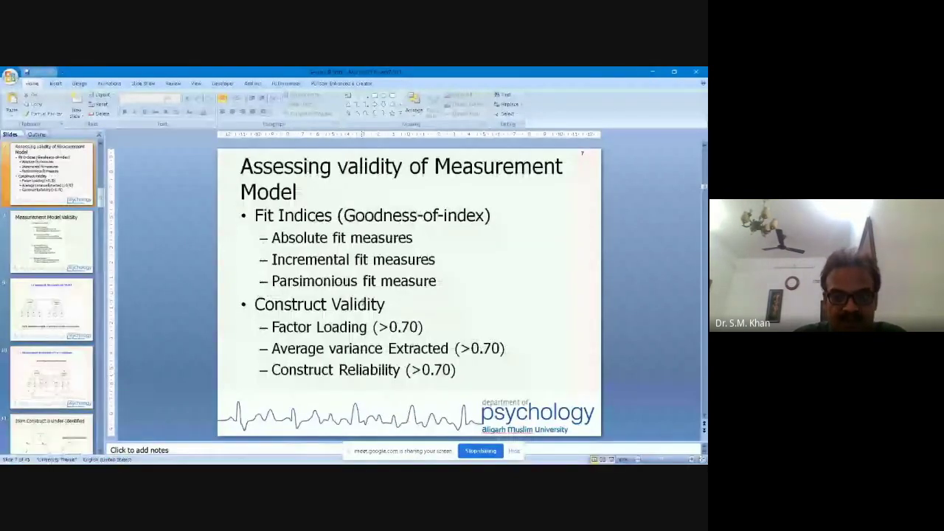
scroll(369, 357, "up", 2)
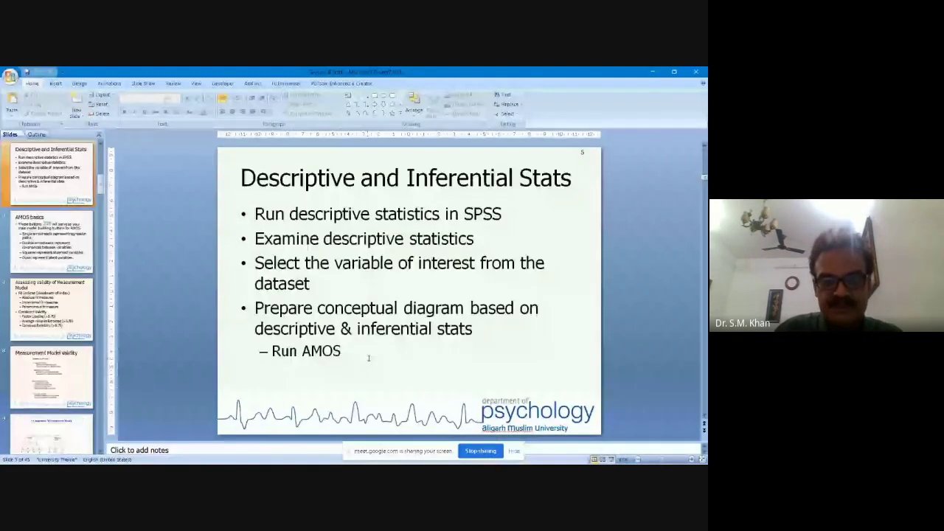
scroll(369, 357, "down", 7)
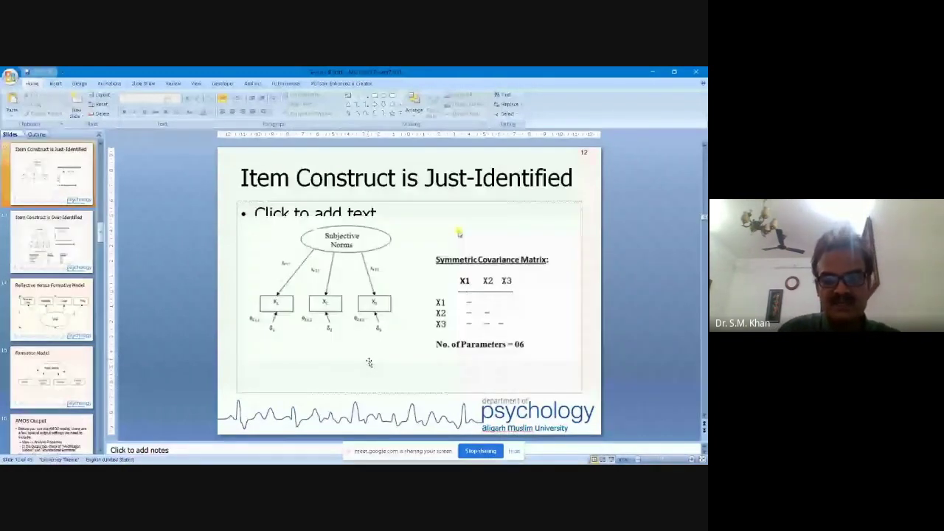
scroll(515, 309, "down", 2)
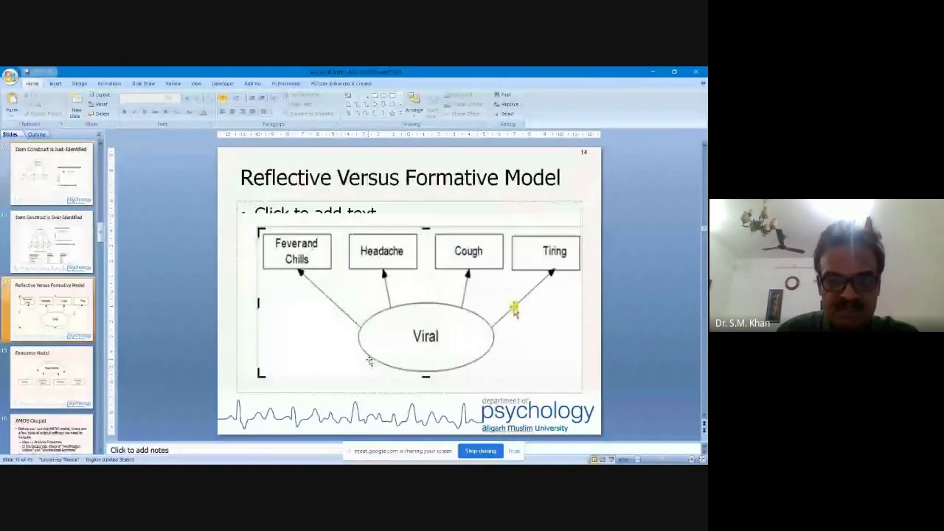
scroll(370, 361, "down", 2)
scroll(370, 360, "down", 1)
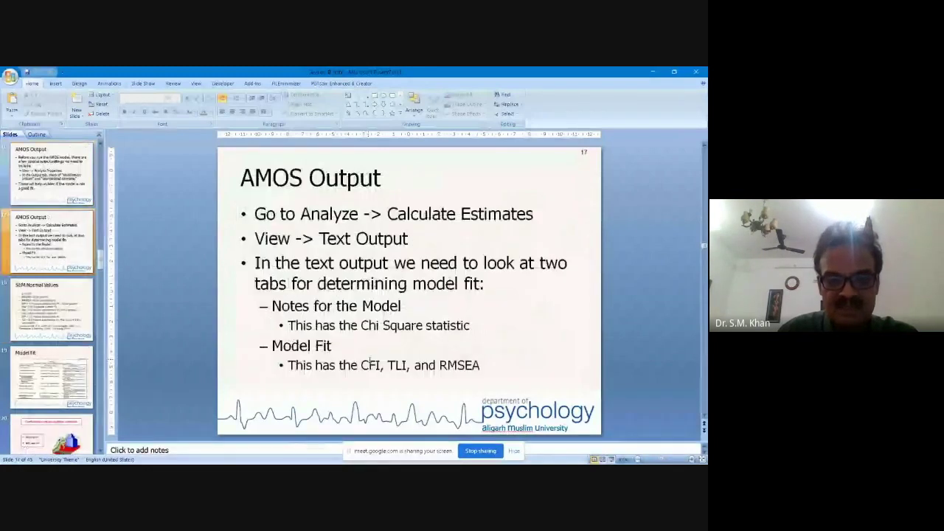
scroll(370, 365, "down", 3)
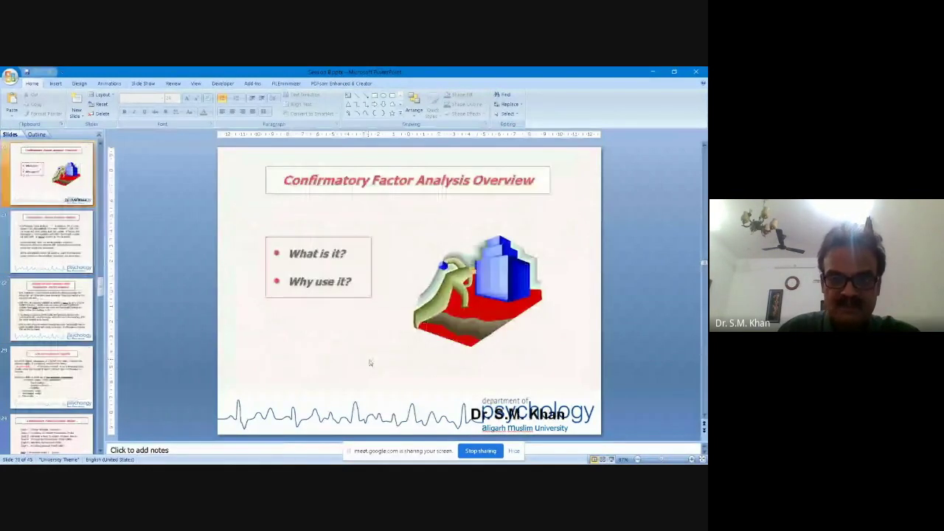
scroll(370, 359, "down", 1)
scroll(369, 359, "down", 3)
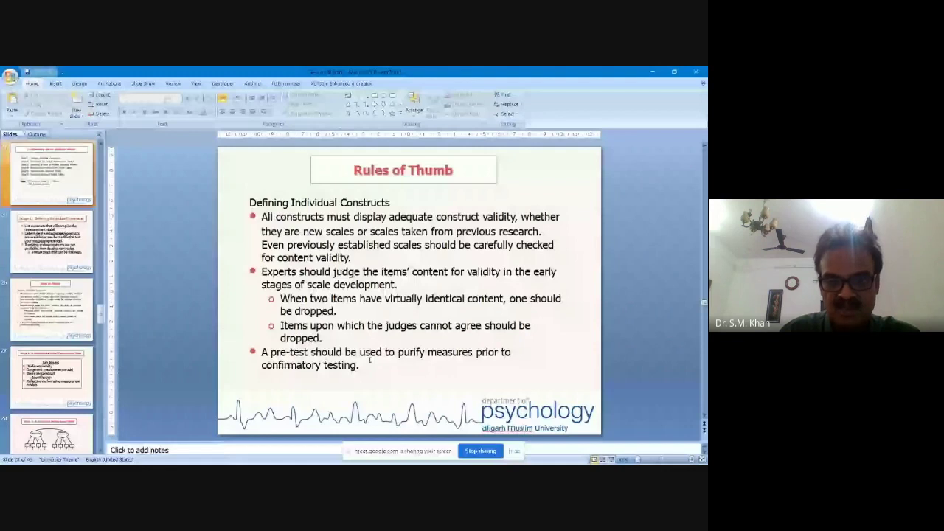
scroll(369, 359, "down", 5)
scroll(370, 361, "down", 2)
scroll(370, 361, "down", 2)
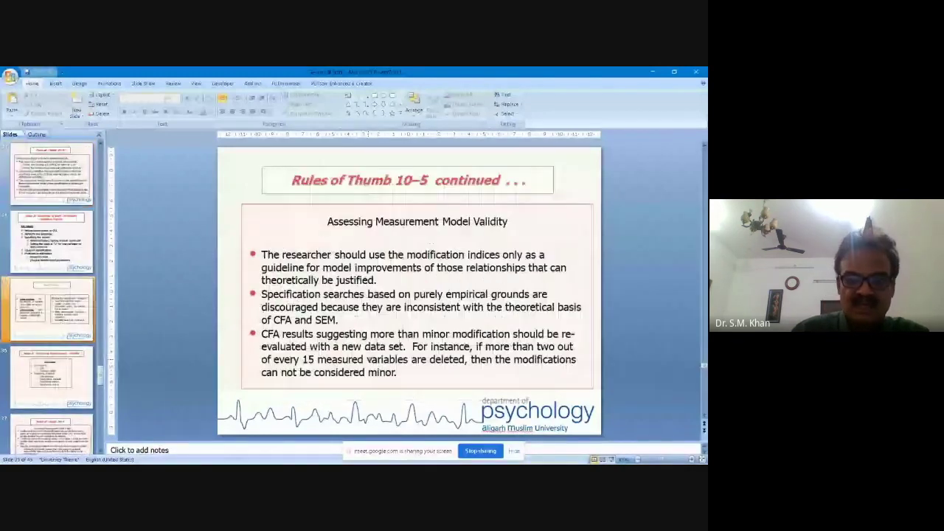
scroll(369, 360, "down", 3)
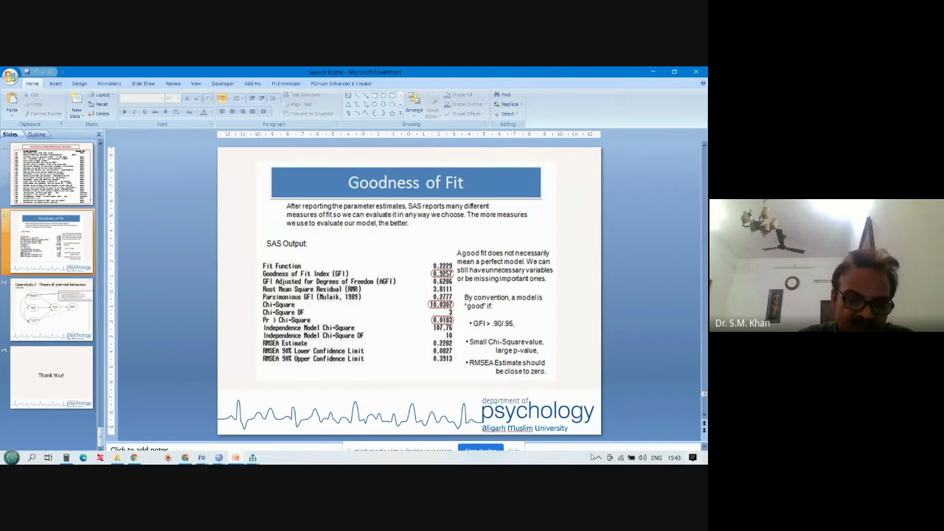
left_click(252, 458)
Start a new Amos diagram with one latent ellipse carrying four indicators and error terms
left_click(210, 416)
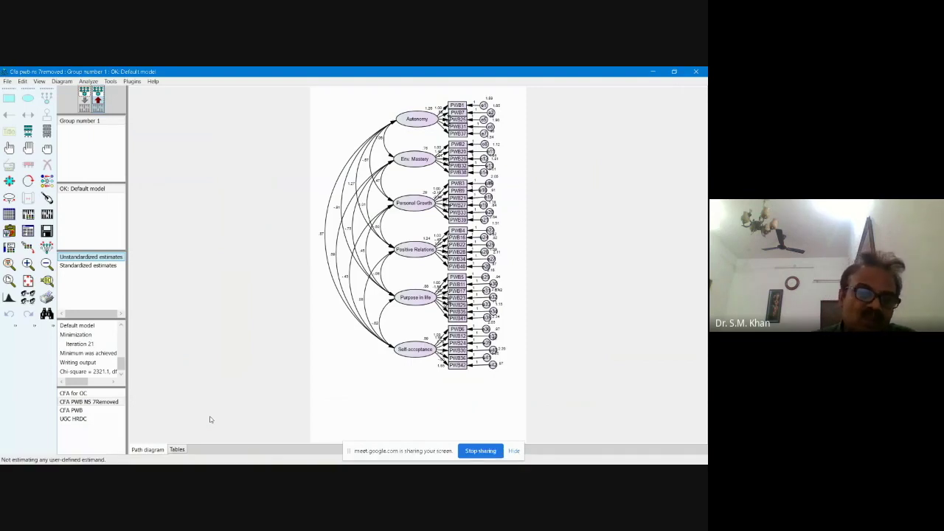
left_click(7, 82)
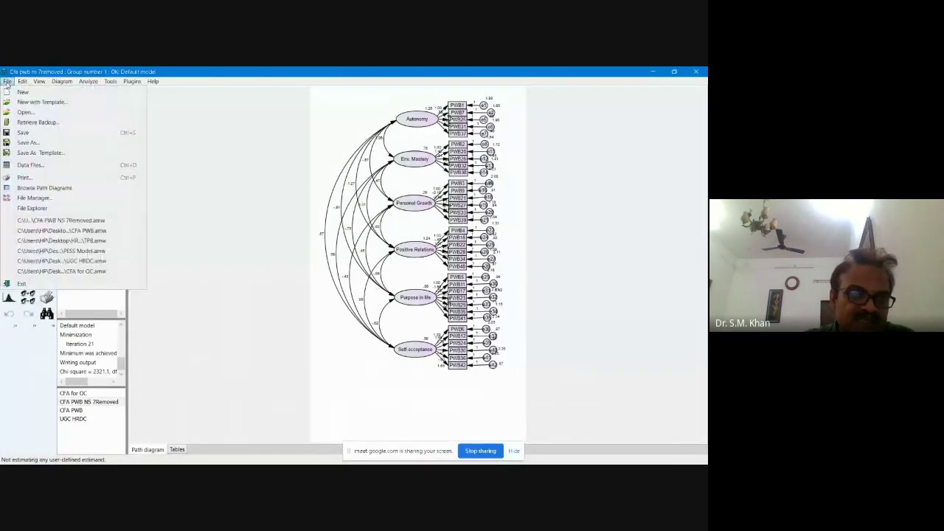
left_click(15, 91)
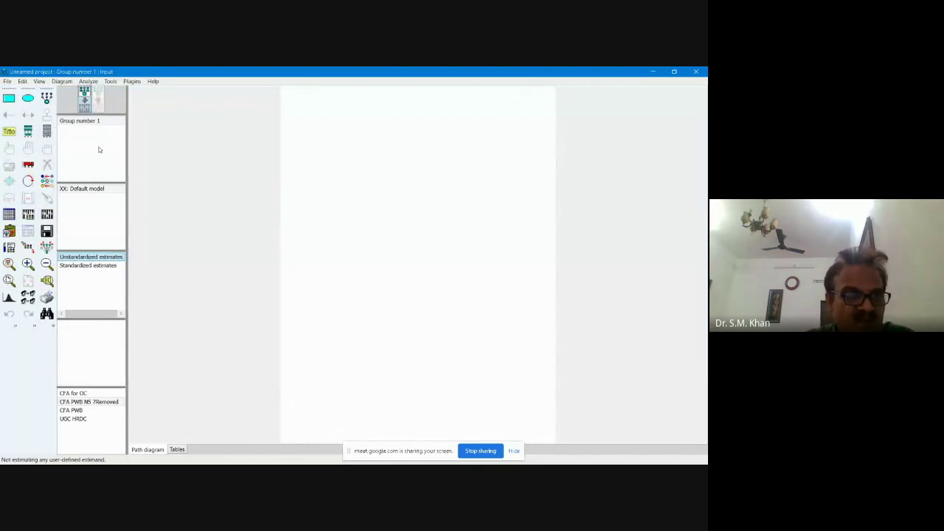
left_click(28, 97)
mouse_move(338, 153)
left_mouse_down()
mouse_move(348, 171)
mouse_move(457, 177)
left_mouse_up()
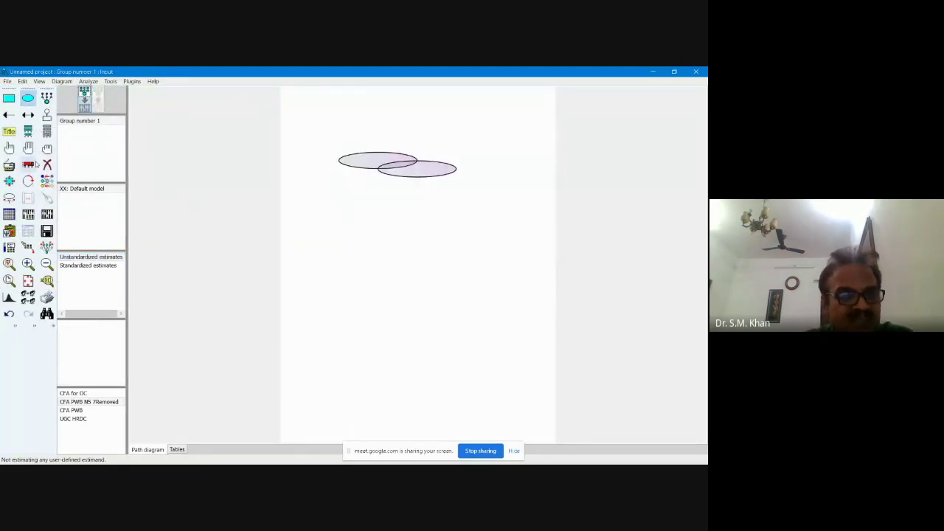
left_click(9, 313)
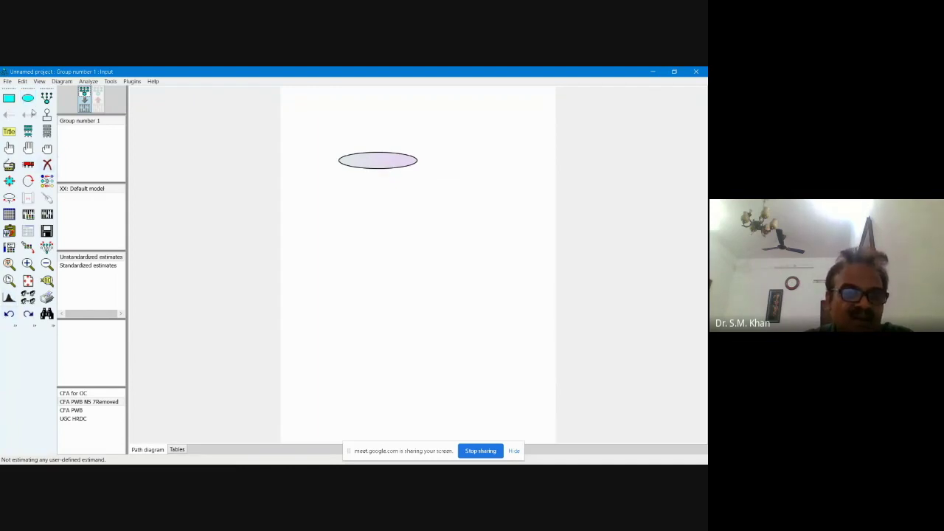
left_click(46, 98)
left_click(379, 157)
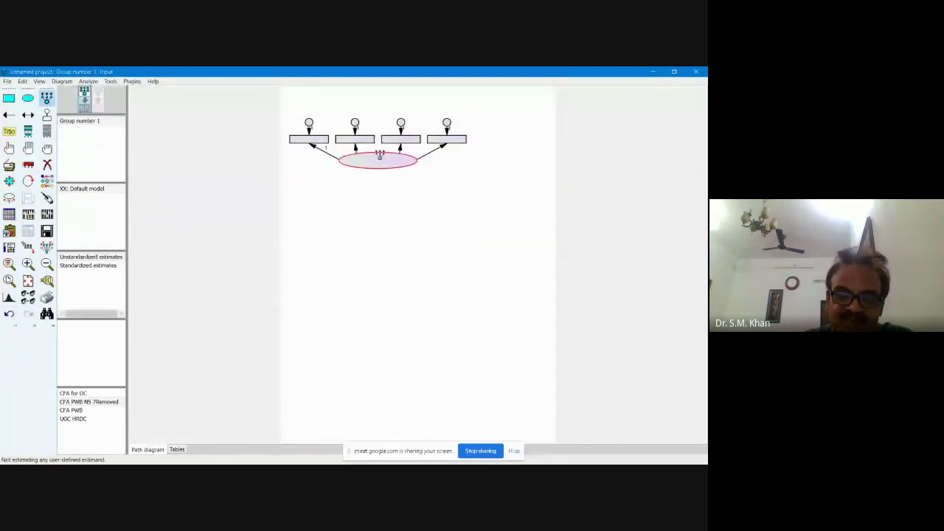
Rotate the indicators to the factor's right and move the model up and left
left_click(28, 150)
left_click(29, 181)
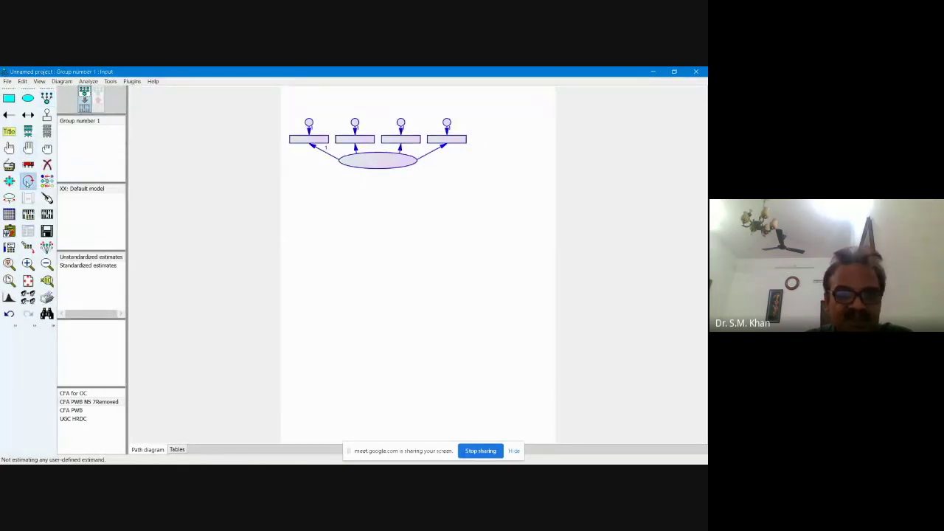
left_click(370, 162)
double_click(371, 163)
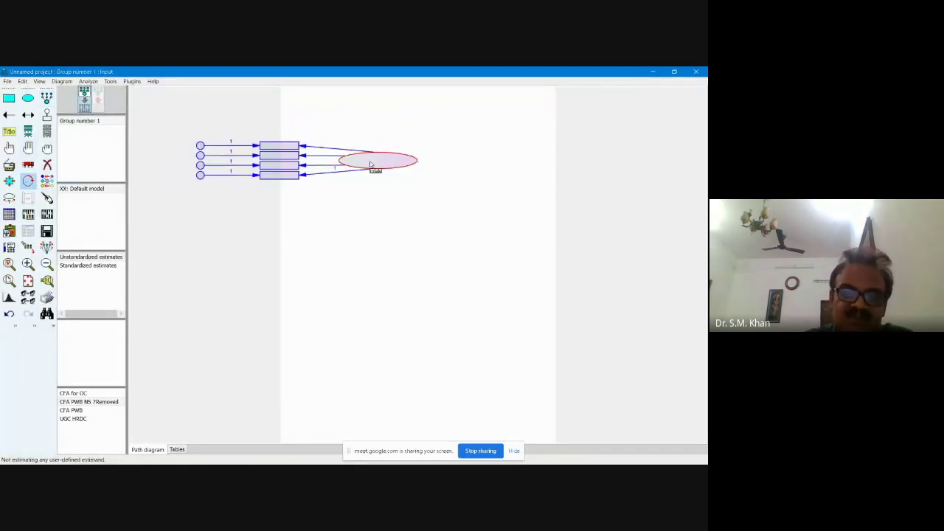
left_click(371, 164)
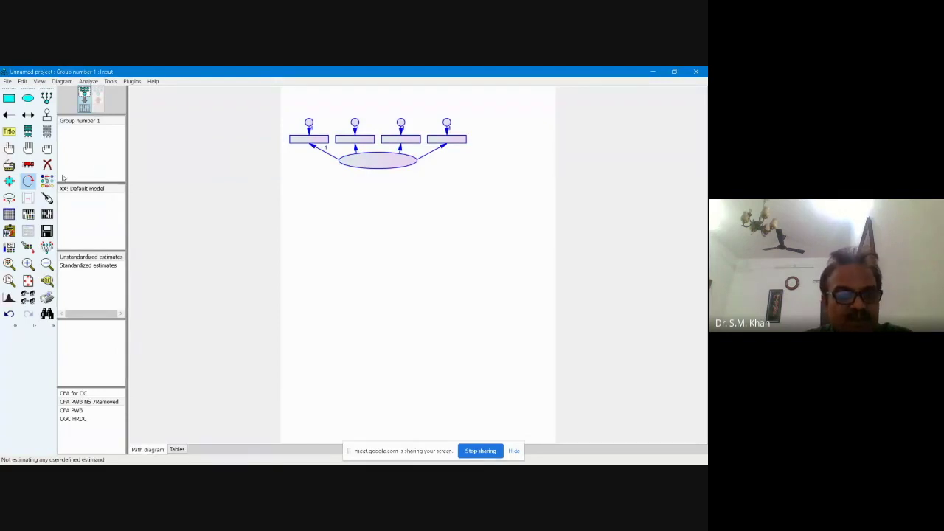
left_click(375, 162)
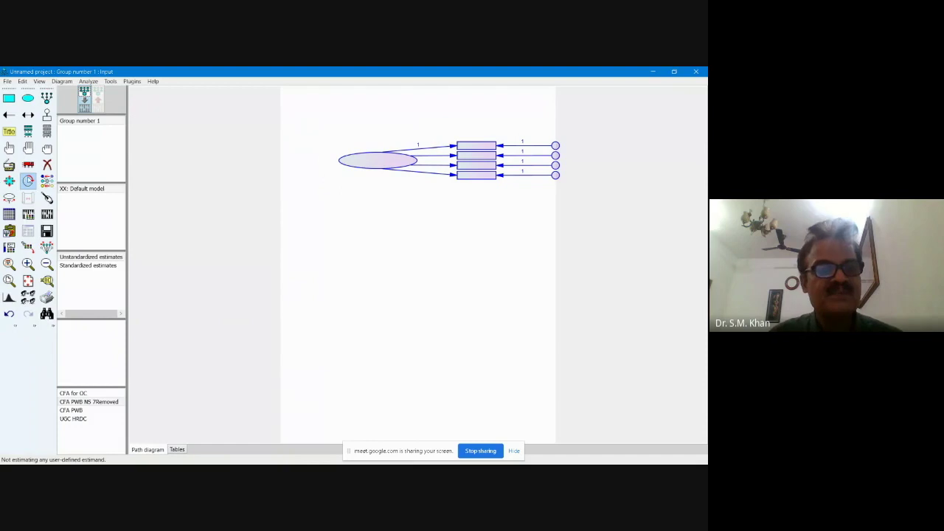
left_click(28, 164)
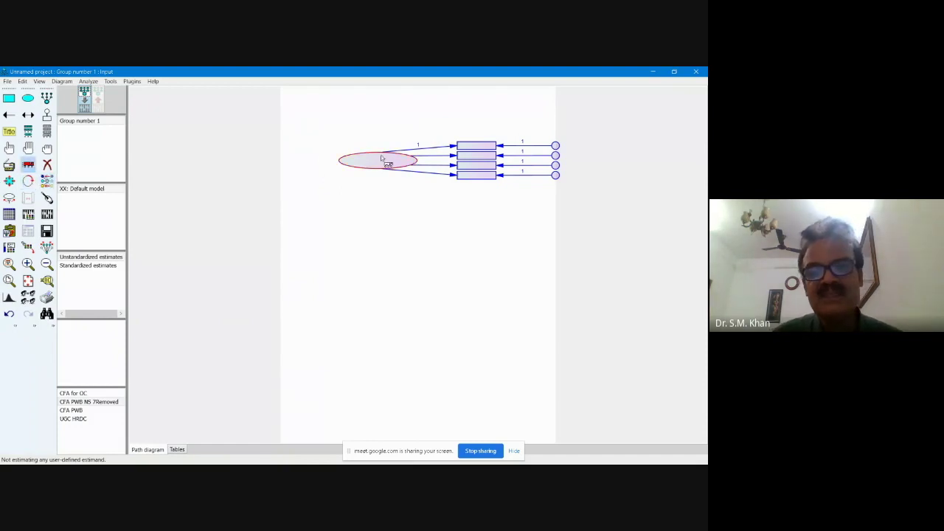
left_click_drag(382, 159, 332, 153)
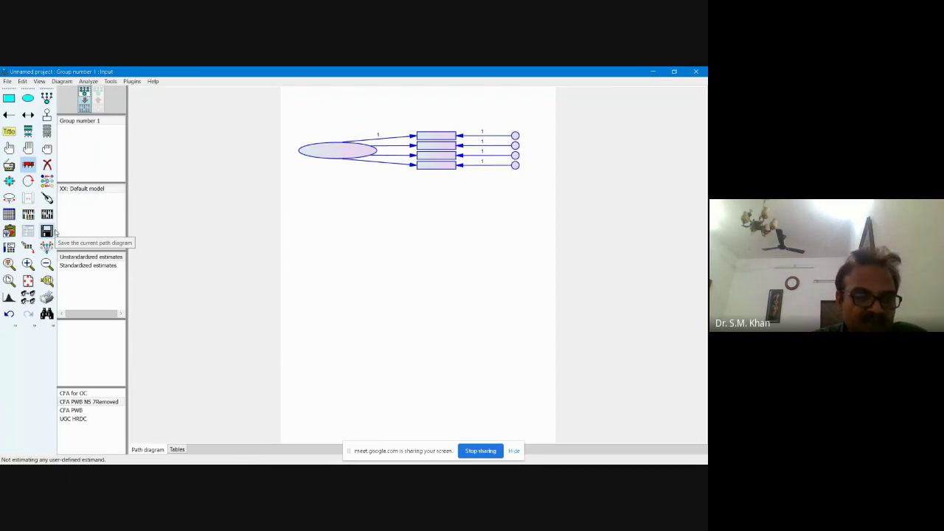
Duplicate the factor and its indicators twice, each copy placed below the previous
left_click(9, 165)
double_click(344, 160)
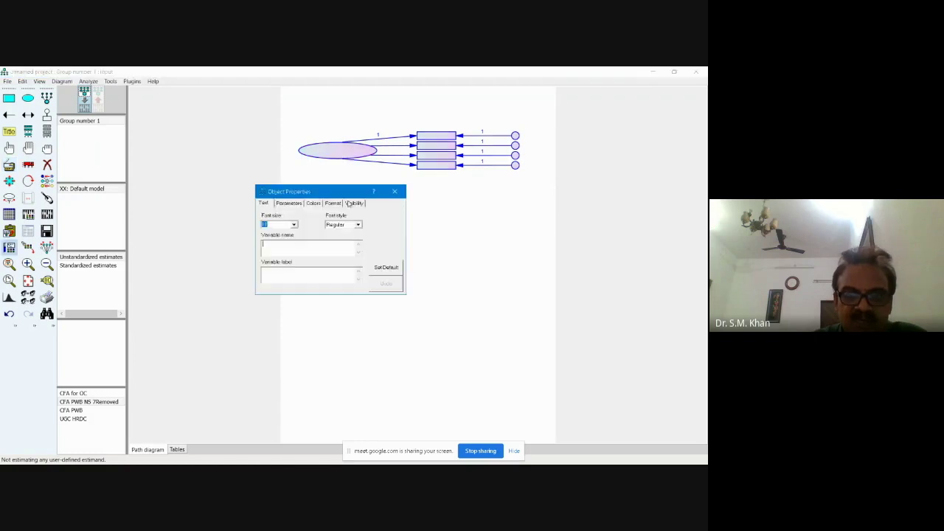
left_click(395, 191)
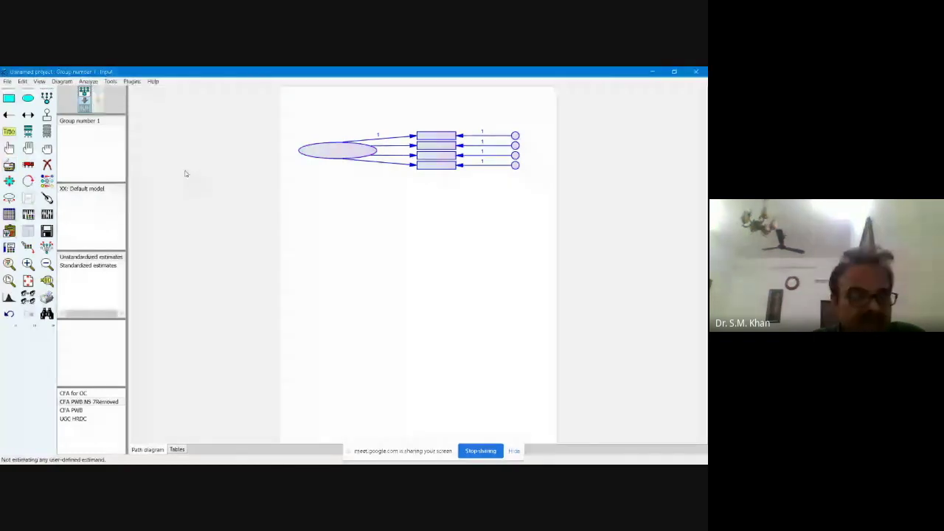
left_click(9, 165)
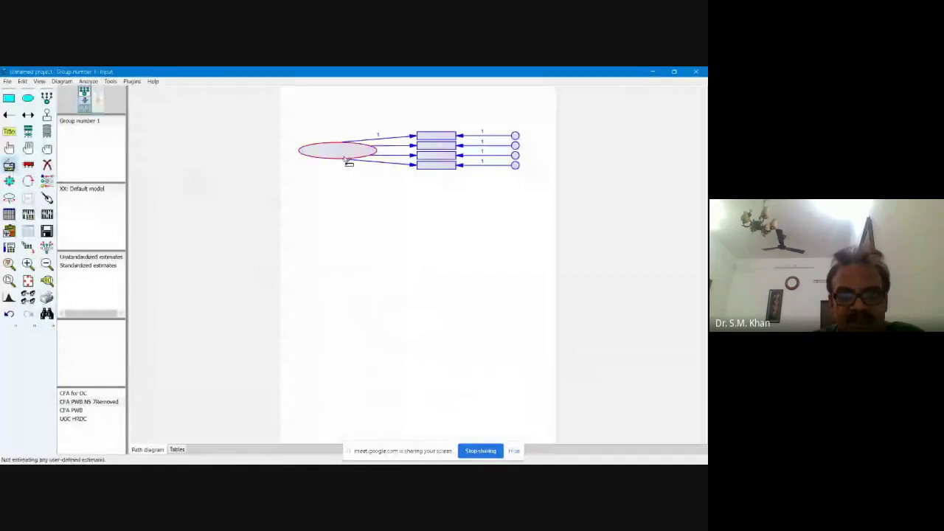
left_click_drag(347, 160, 348, 208)
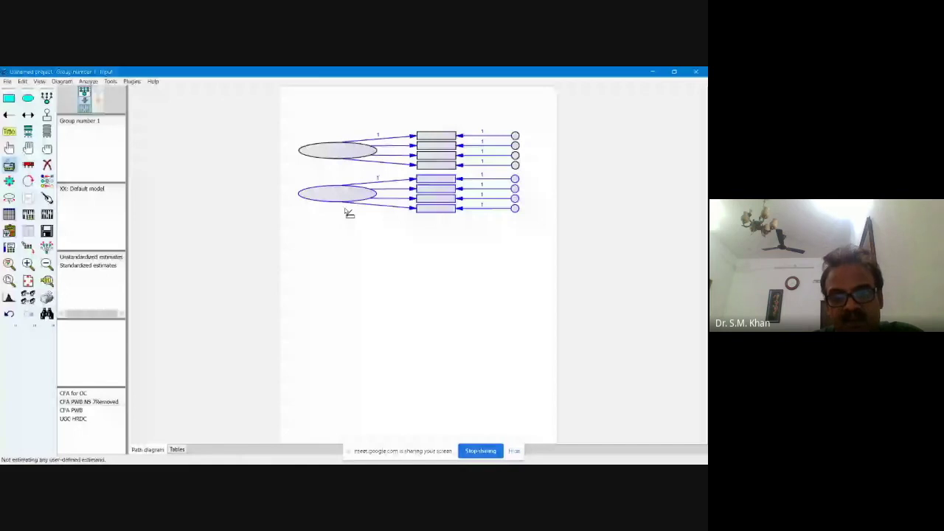
left_click_drag(348, 213, 348, 256)
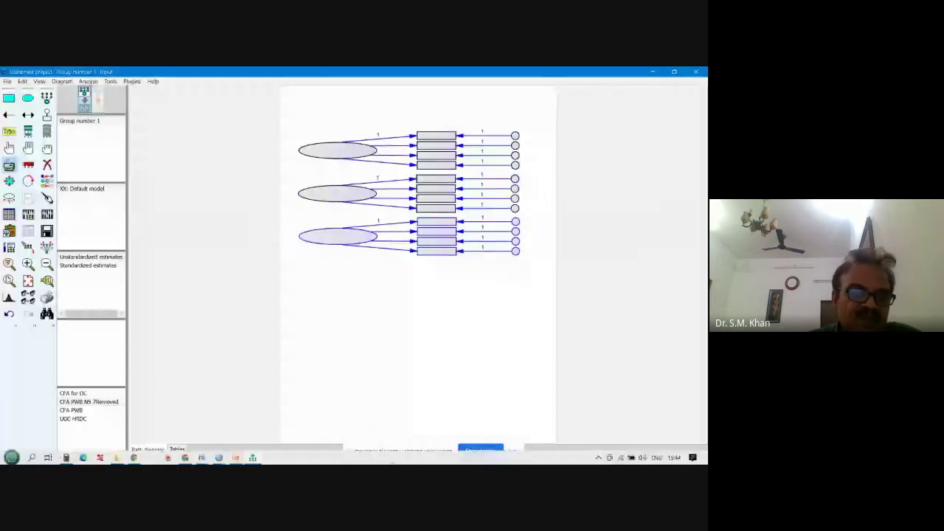
Auto-name the unobserved variables and draw covariances linking F3 with F2 and F1
left_click(132, 82)
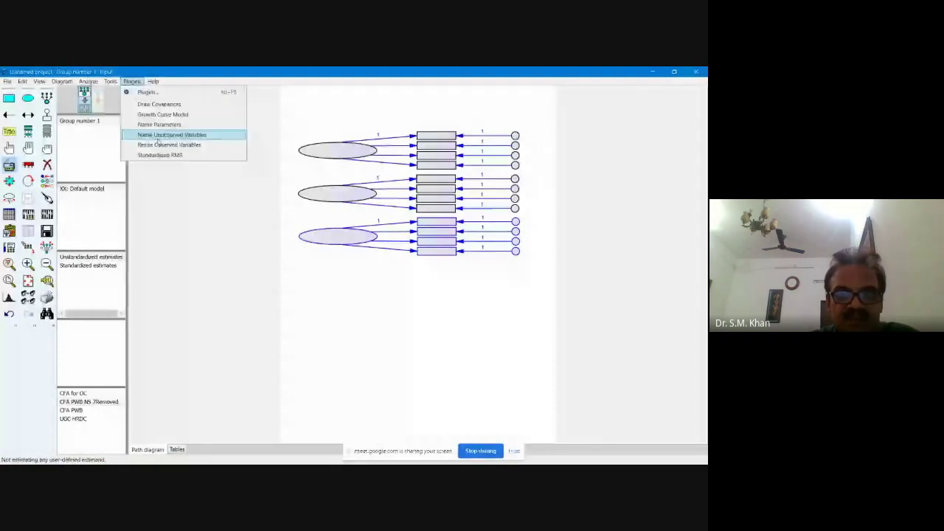
left_click(157, 137)
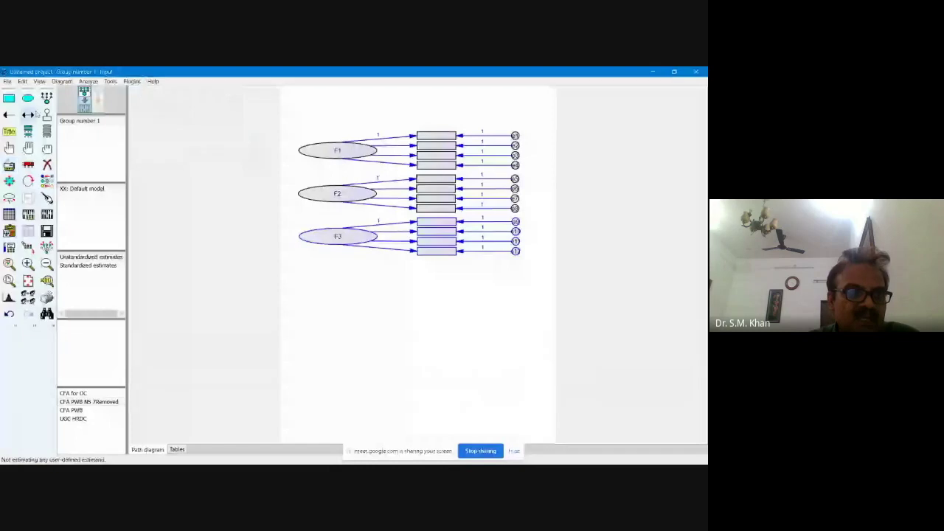
left_click(29, 114)
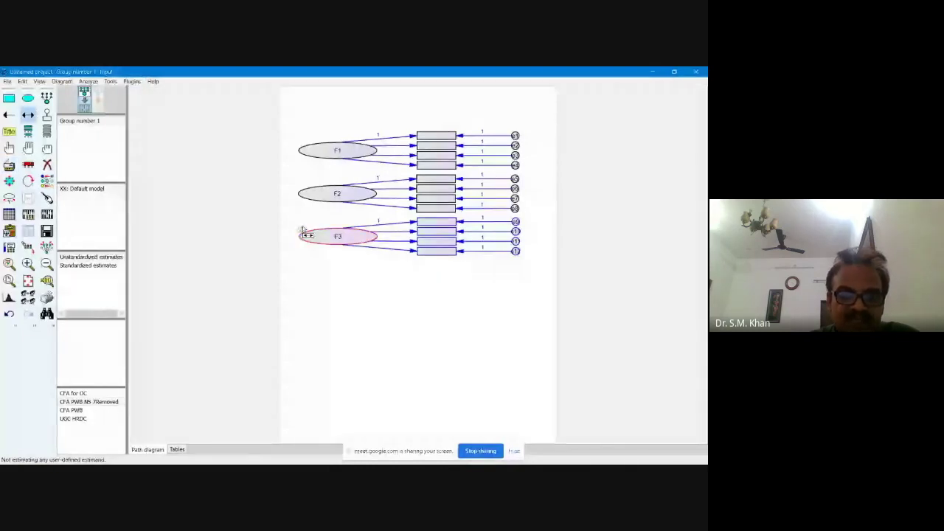
left_click_drag(301, 229, 328, 152)
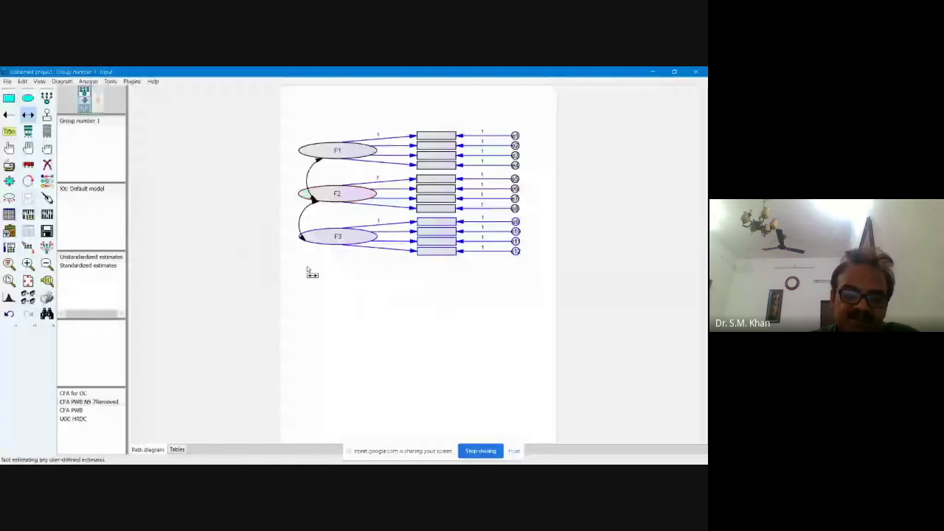
mouse_move(312, 236)
left_mouse_down()
mouse_move(289, 191)
mouse_move(303, 150)
left_mouse_up()
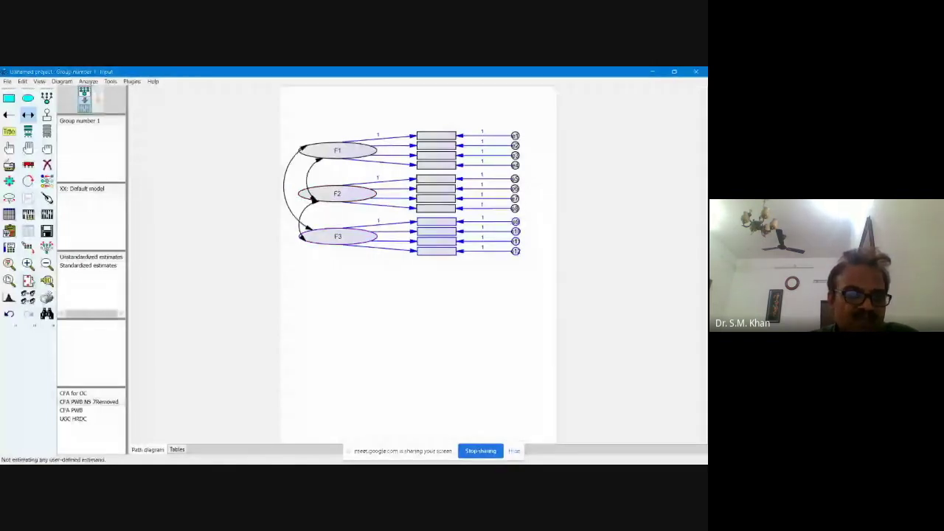
Touch up the indicator arrows of factors F1, F2 and F3
left_click(46, 197)
left_click(360, 153)
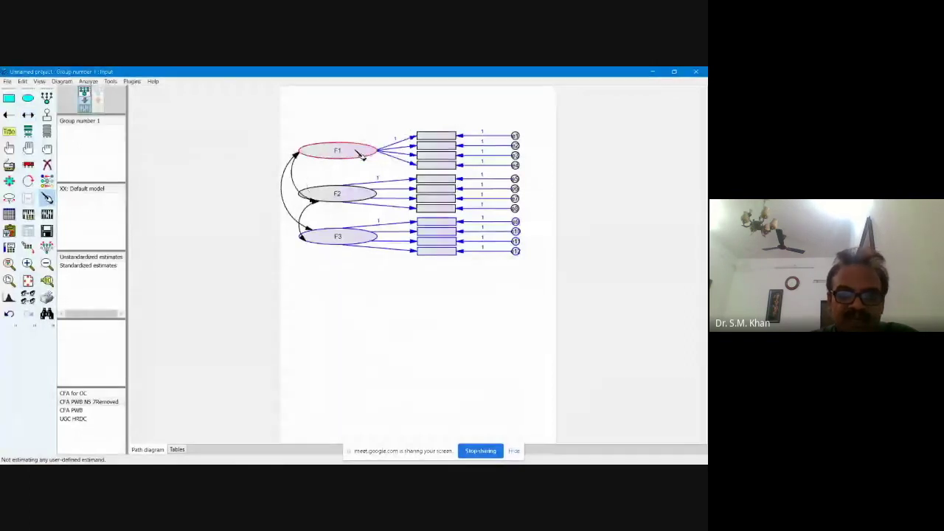
left_click(337, 194)
left_click(338, 236)
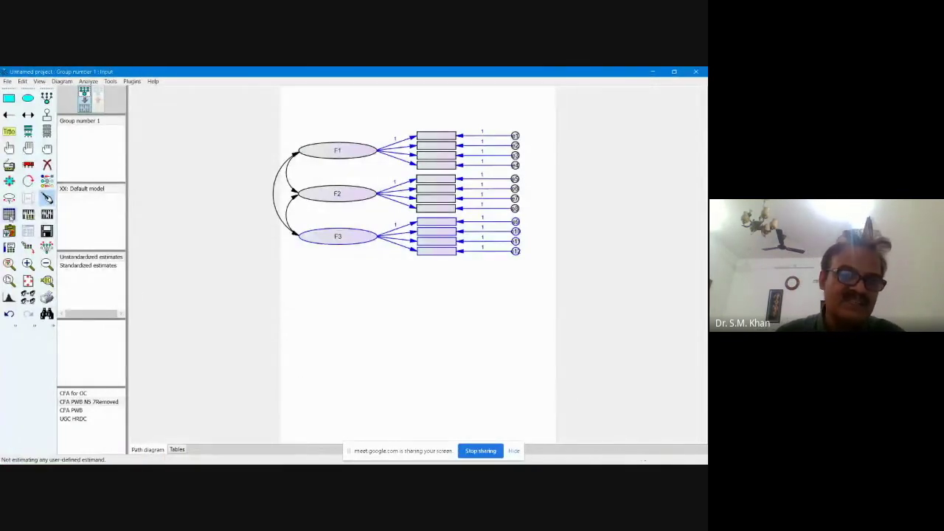
left_click(9, 214)
left_click_drag(310, 221, 107, 151)
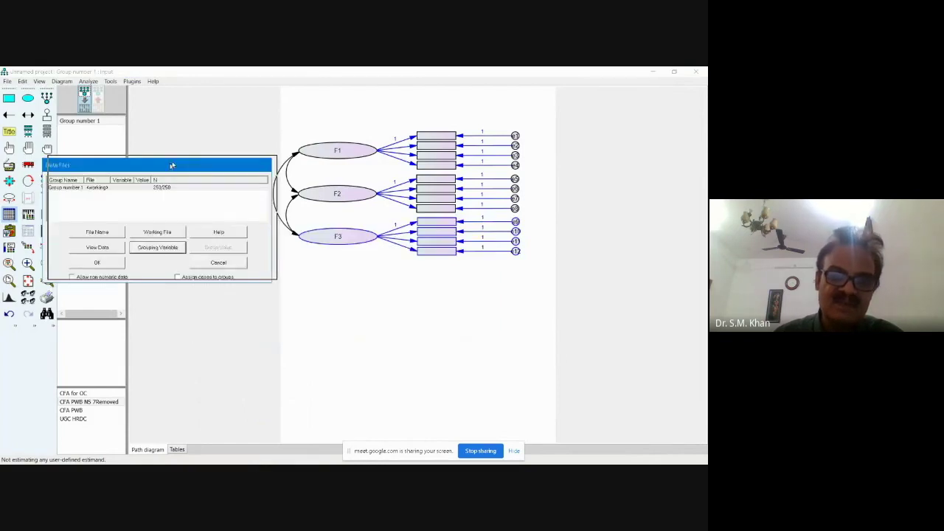
left_click(238, 248)
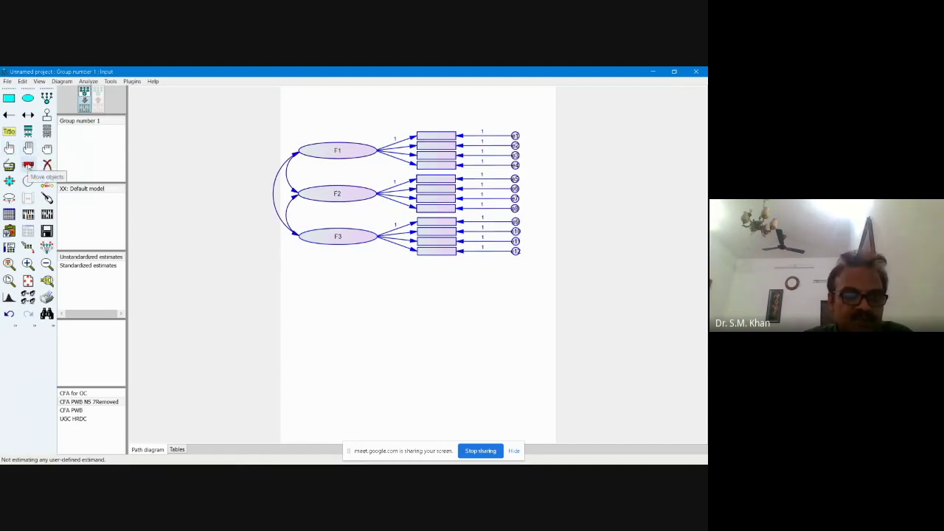
left_click(28, 166)
mouse_move(348, 166)
left_mouse_down()
mouse_move(290, 198)
mouse_move(403, 198)
mouse_move(362, 139)
left_mouse_up()
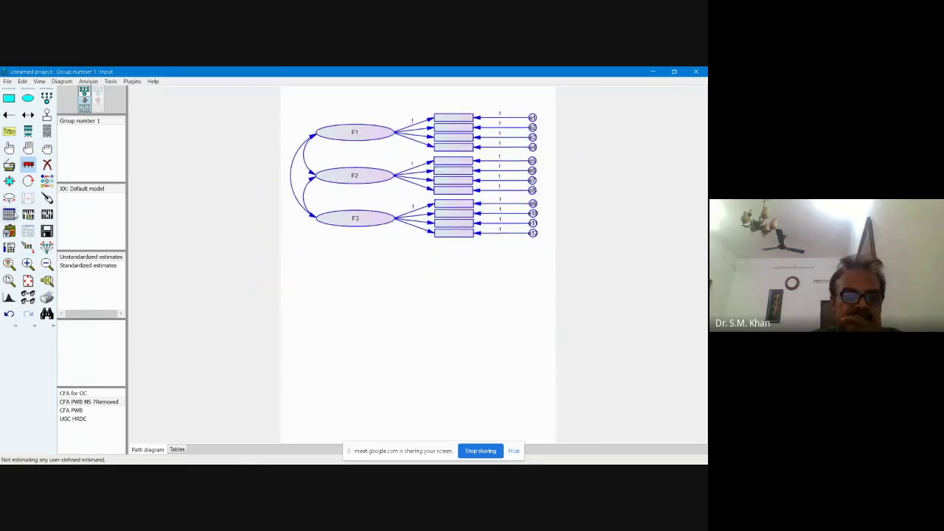
left_click(32, 185)
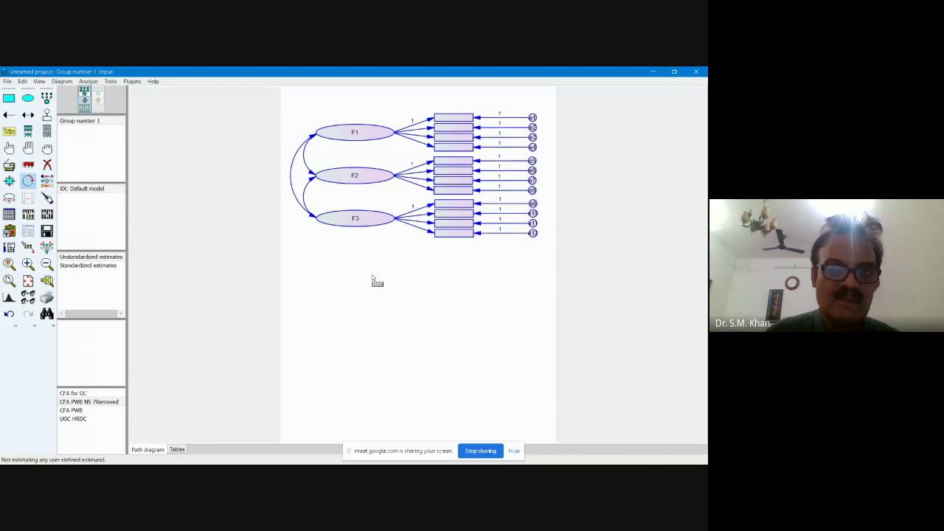
left_click(39, 81)
left_click(70, 101)
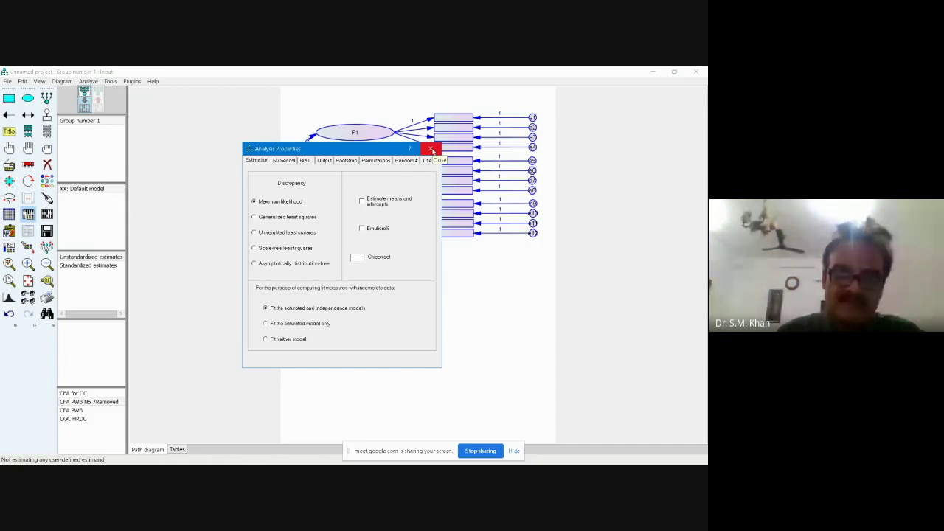
left_click(432, 150)
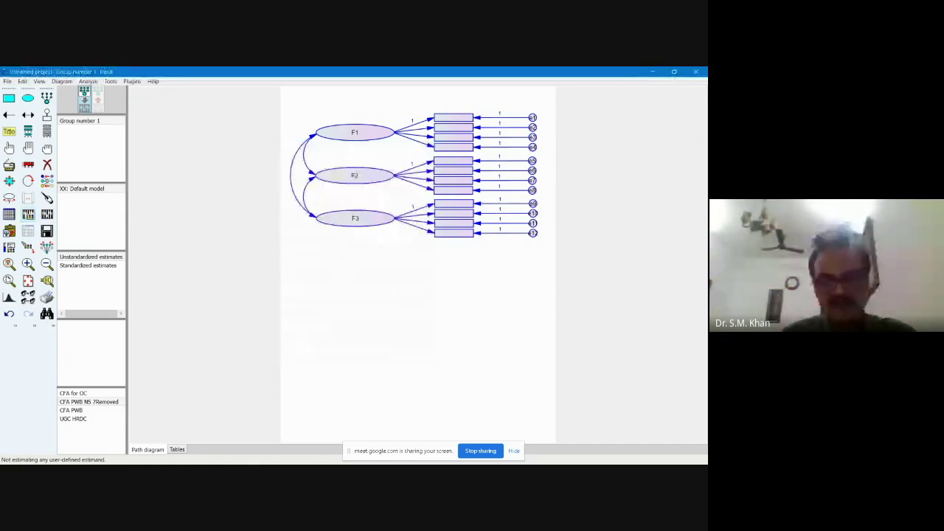
mouse_move(354, 458)
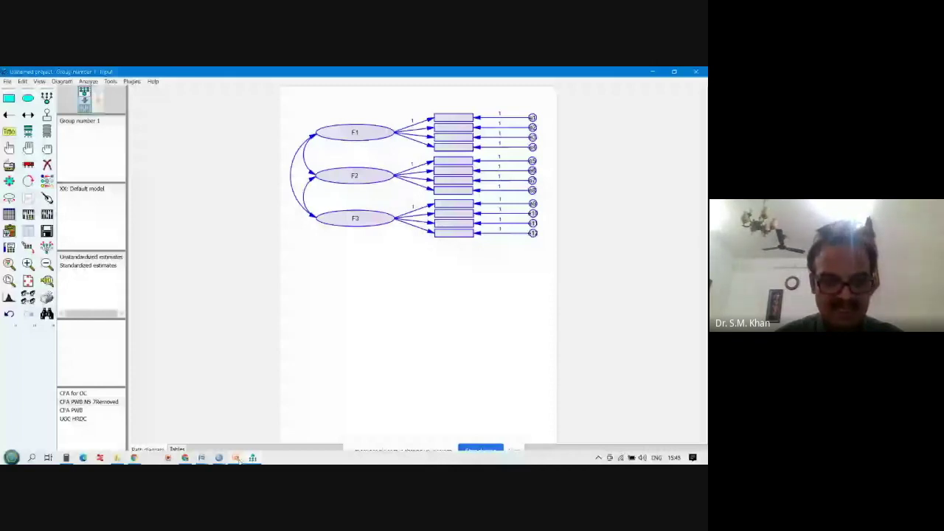
Switch to the Happiness.sav Data Editor window from the SPSS taskbar previews
left_click(219, 458)
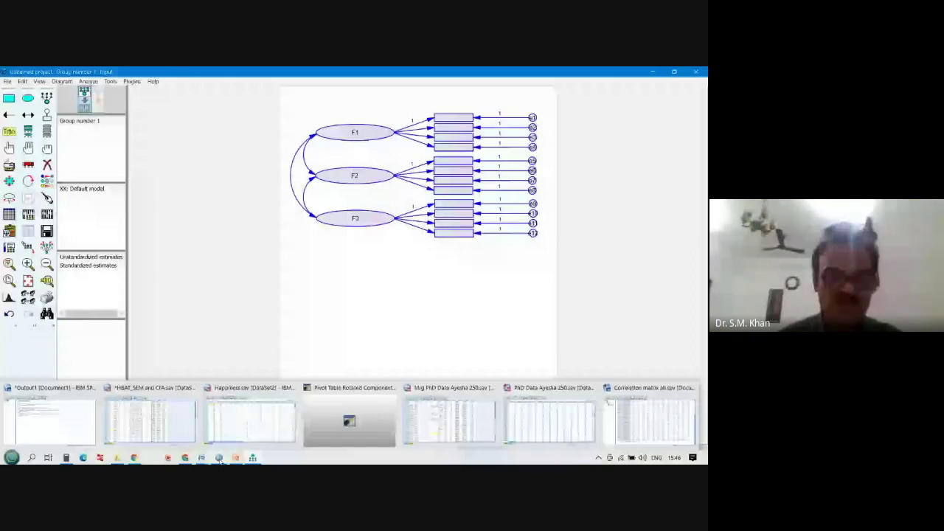
mouse_move(249, 421)
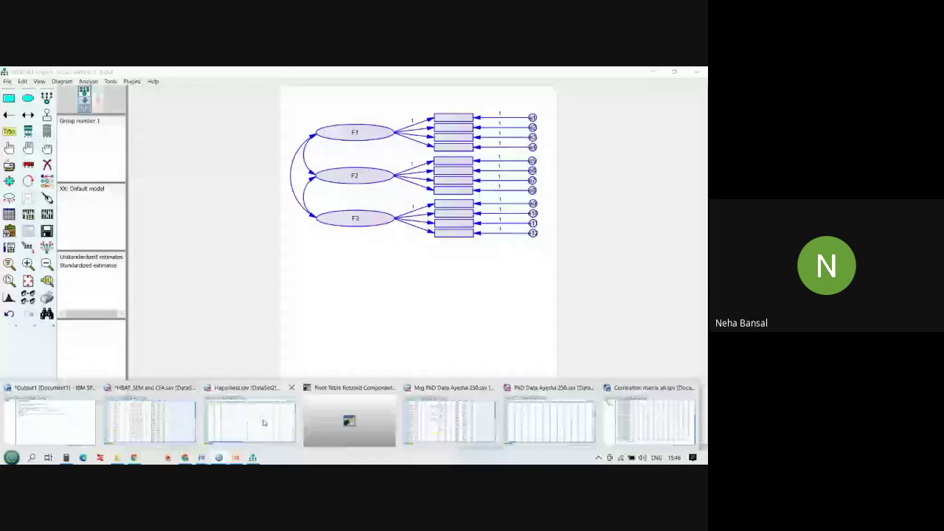
left_click(263, 422)
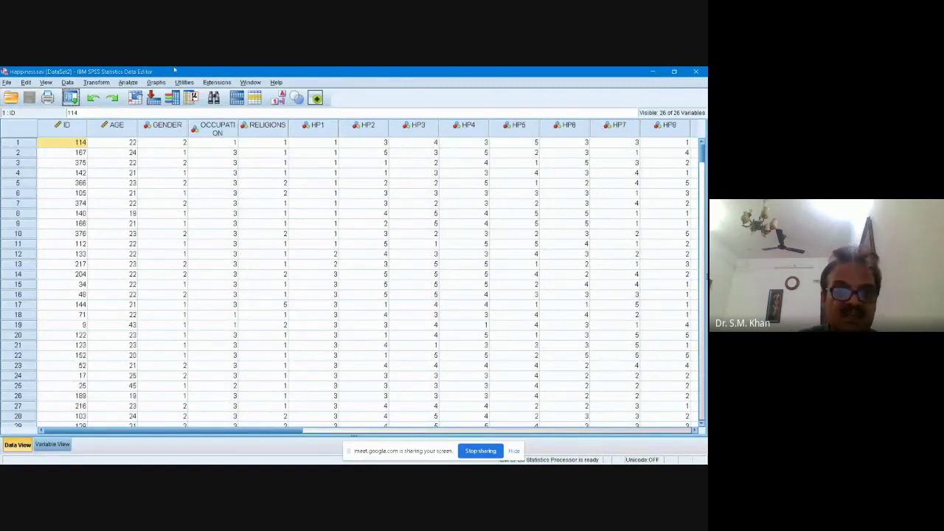
Start a factor analysis with items HP1 through HP21 as variables
left_click(127, 82)
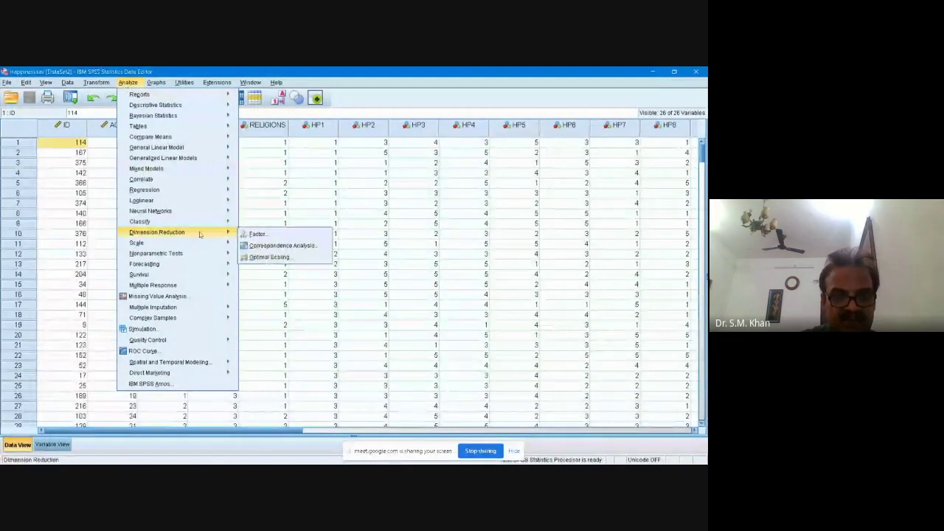
left_click(258, 232)
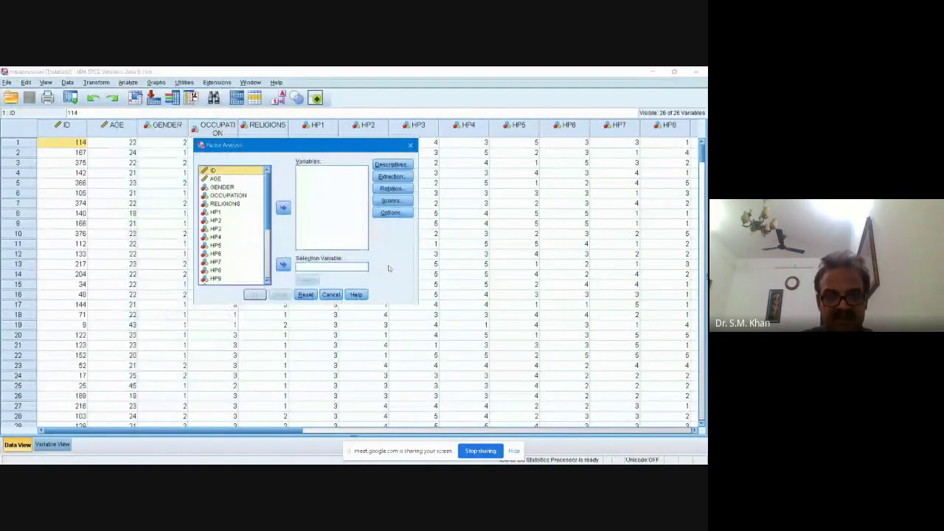
left_click(218, 214)
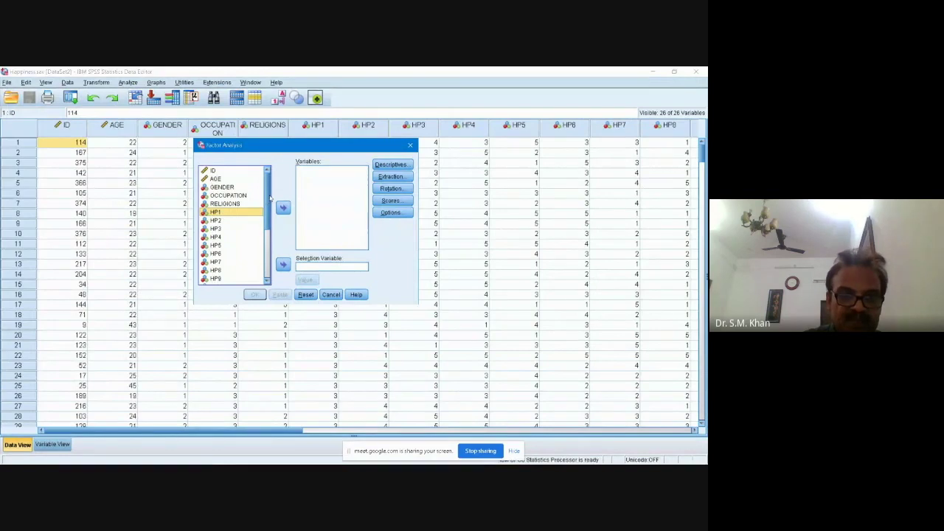
left_click_drag(268, 197, 265, 256)
left_click(218, 281, "shift")
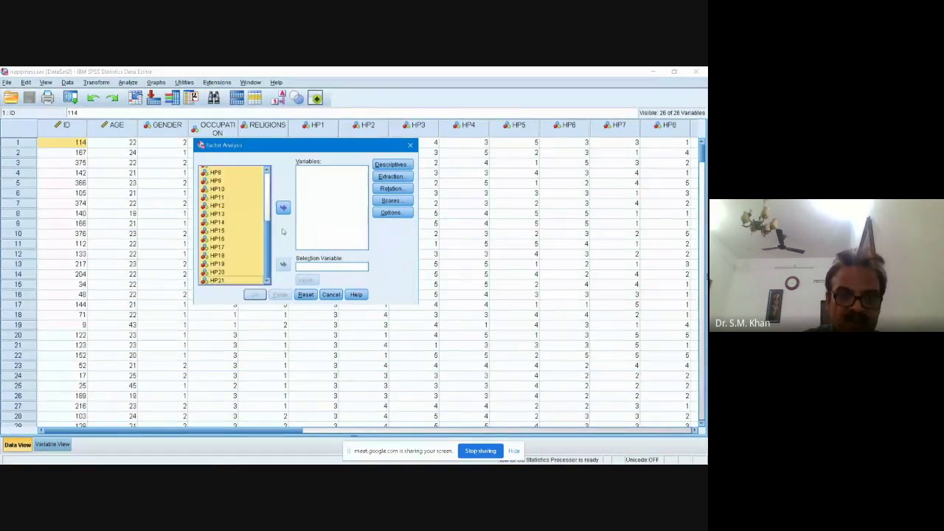
left_click(282, 208)
Remove HP2, HP5, HP14 and one further selected item from the analysed variables
left_click(347, 219)
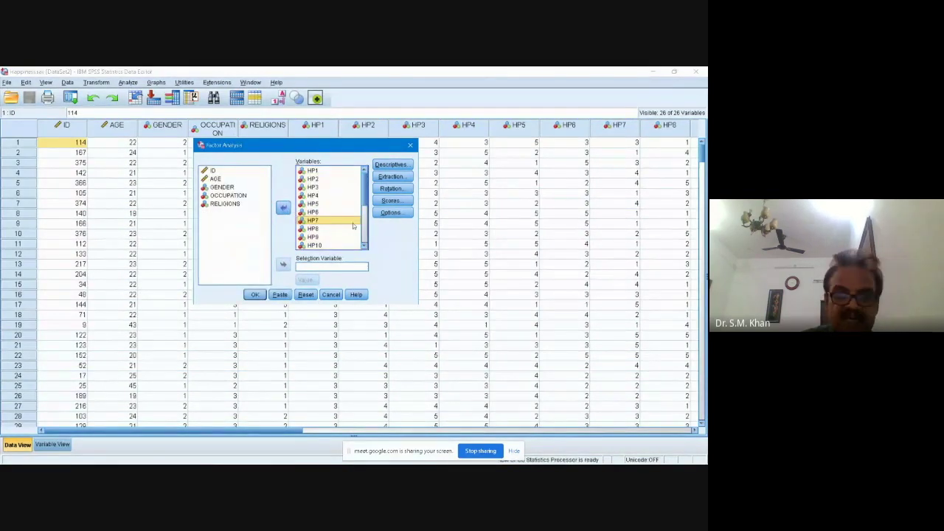
double_click(314, 179)
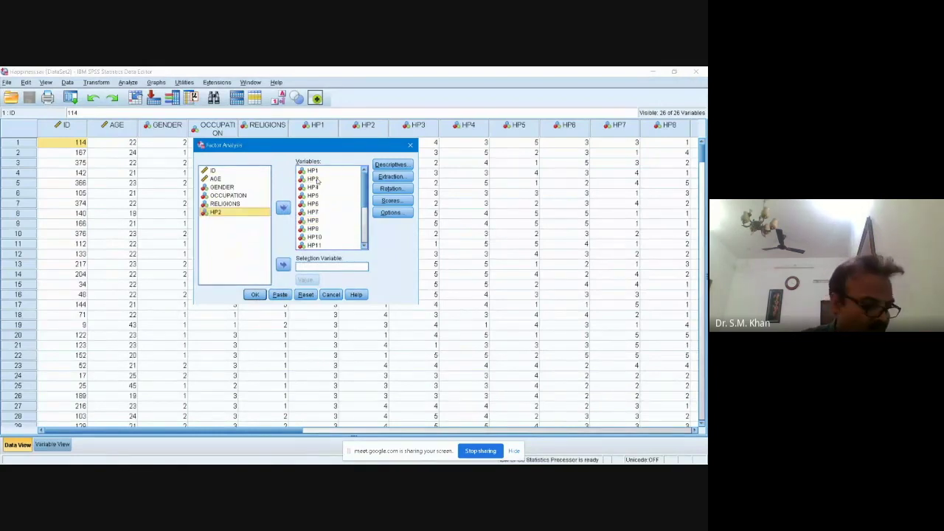
double_click(314, 196)
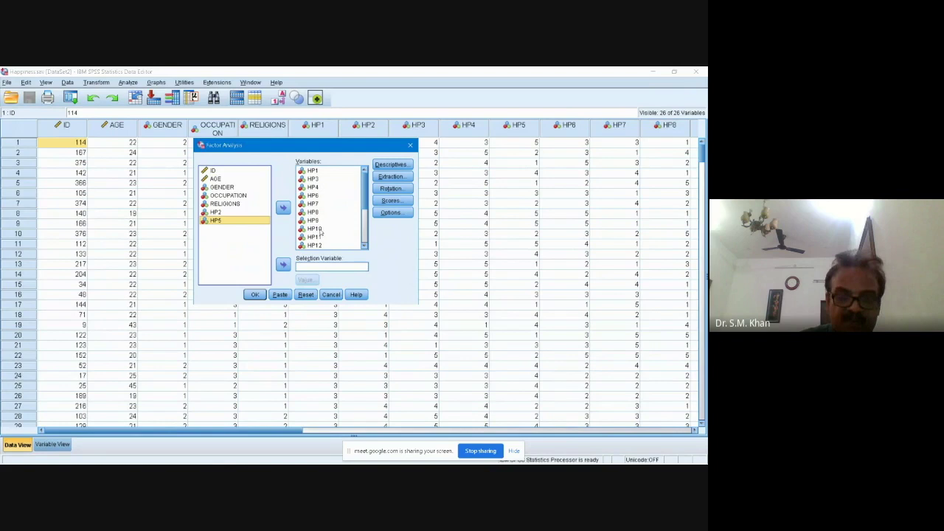
scroll(320, 234, "down", 2)
left_click(321, 213)
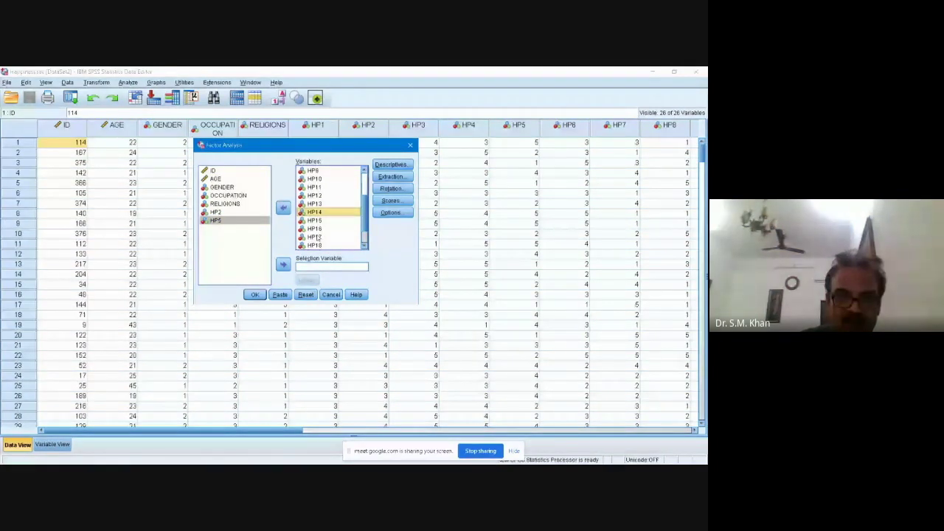
left_click(284, 207)
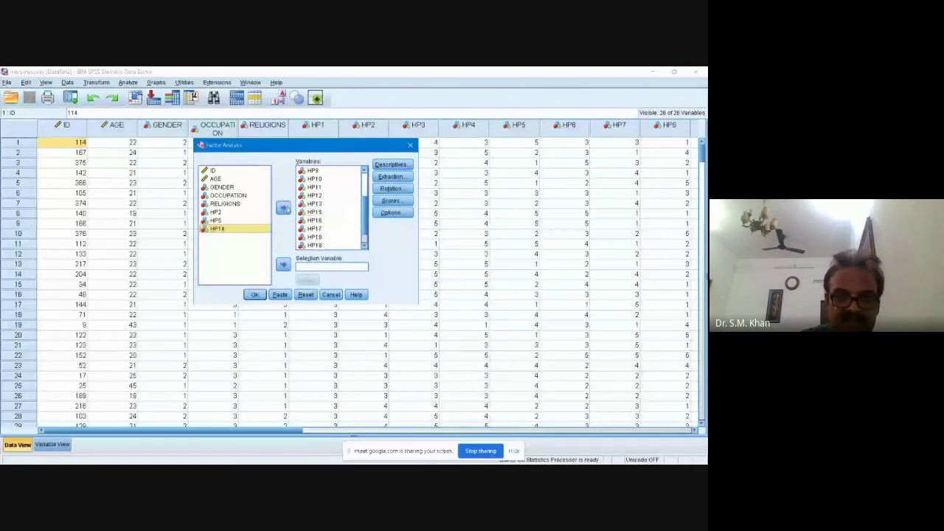
left_click(315, 229)
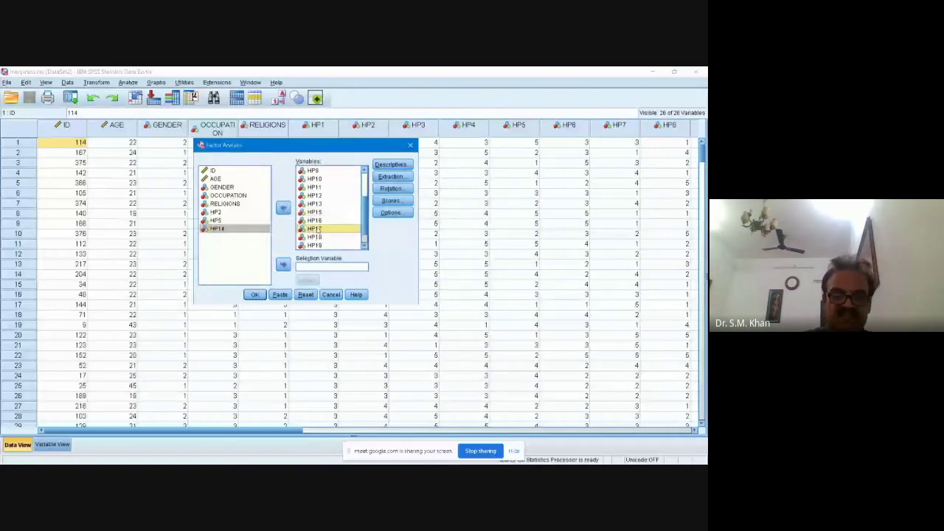
left_click(284, 207)
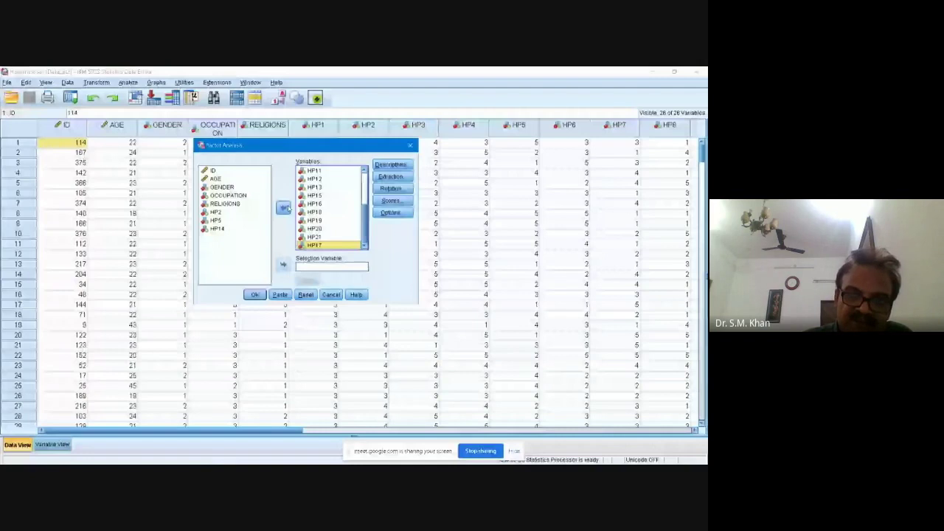
Check the Descriptives and Rotation settings, leaving them unchanged
left_click(390, 164)
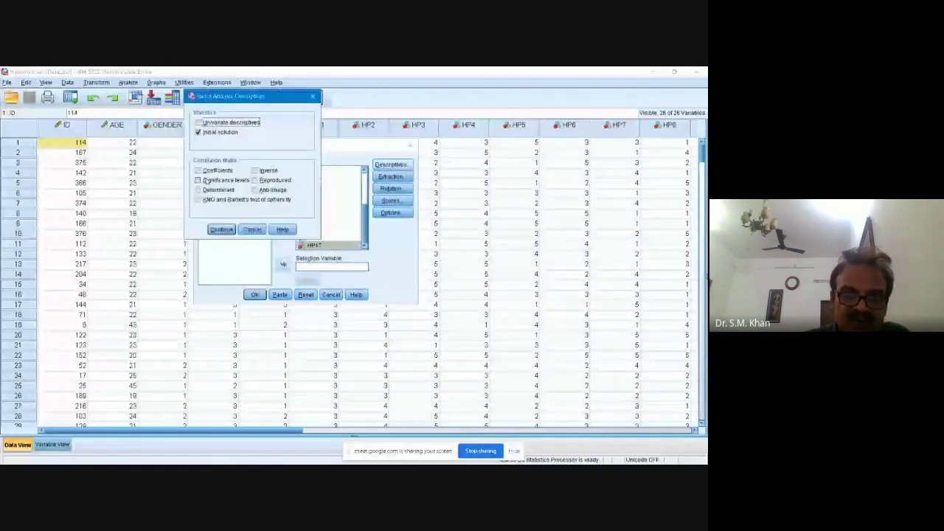
left_click(221, 229)
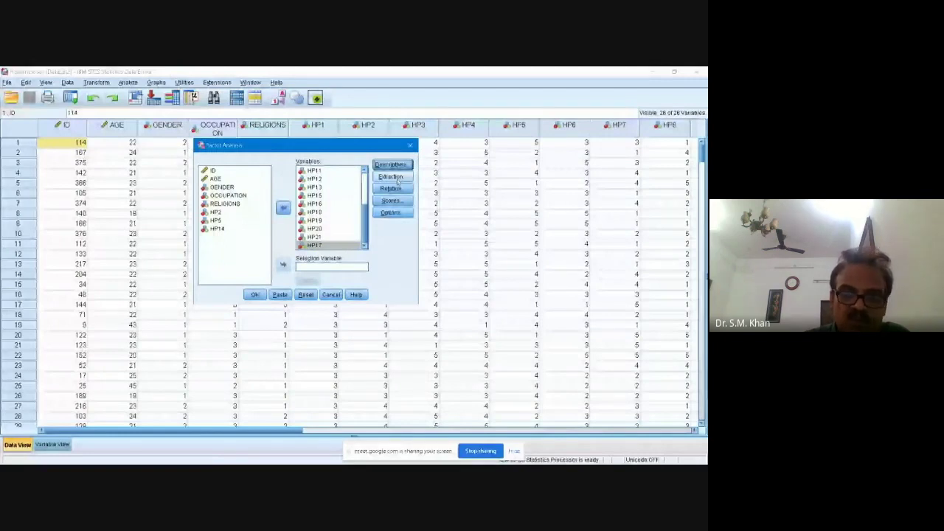
left_click(397, 181)
left_click(390, 188)
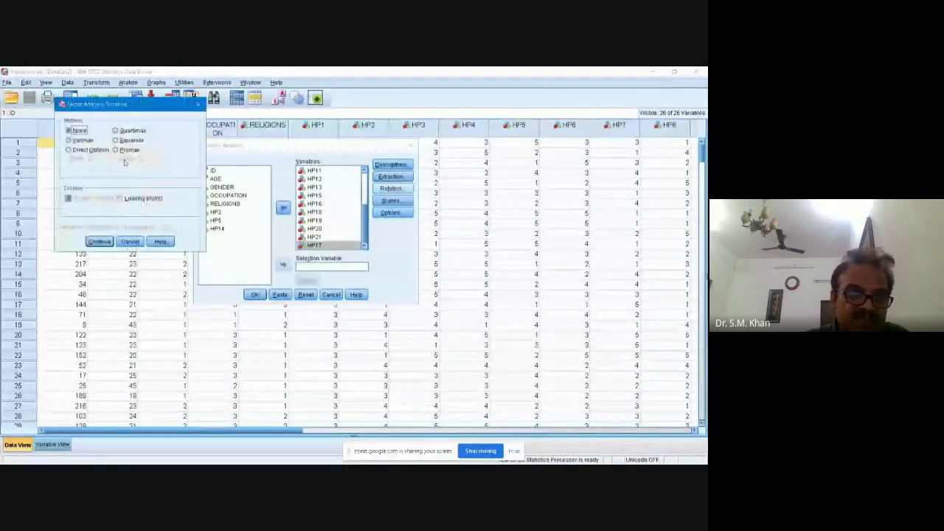
left_click(99, 241)
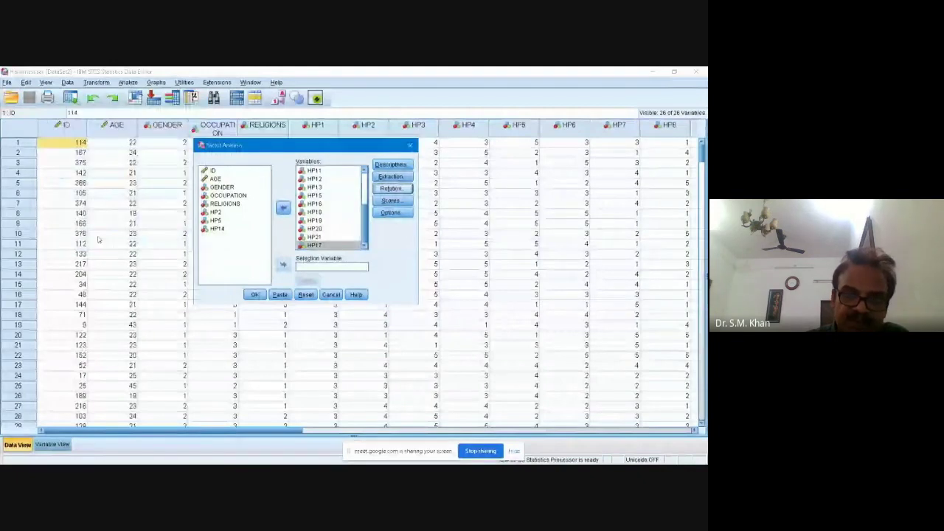
Set Options to suppress coefficients with absolute value below .40
left_click(391, 212)
left_click(152, 180)
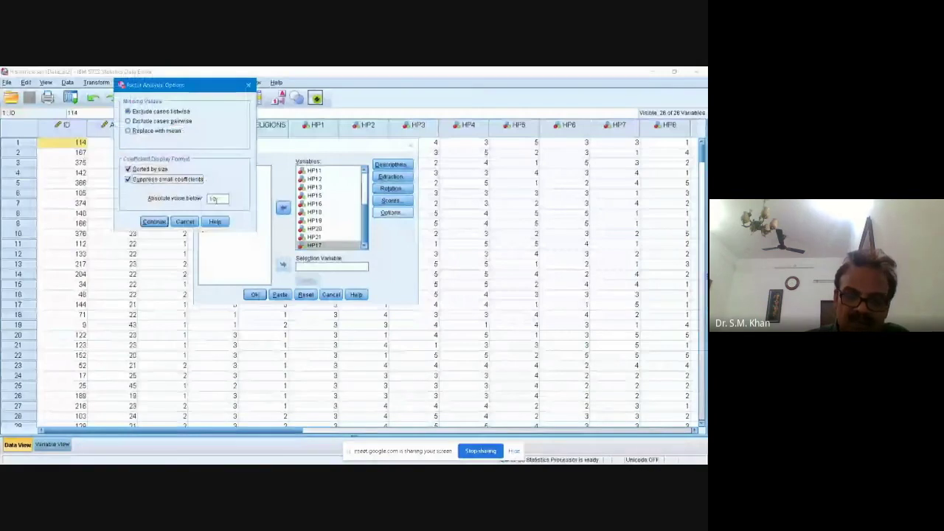
double_click(213, 199)
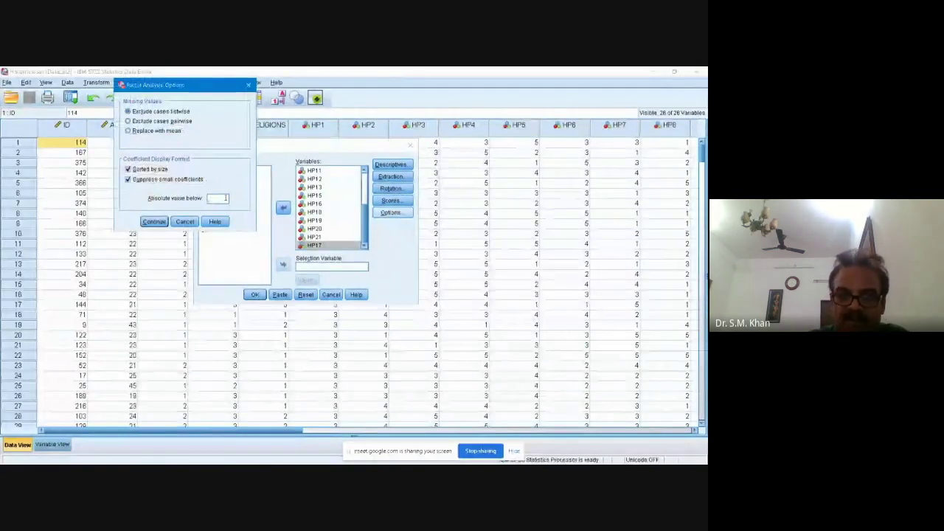
type(".40")
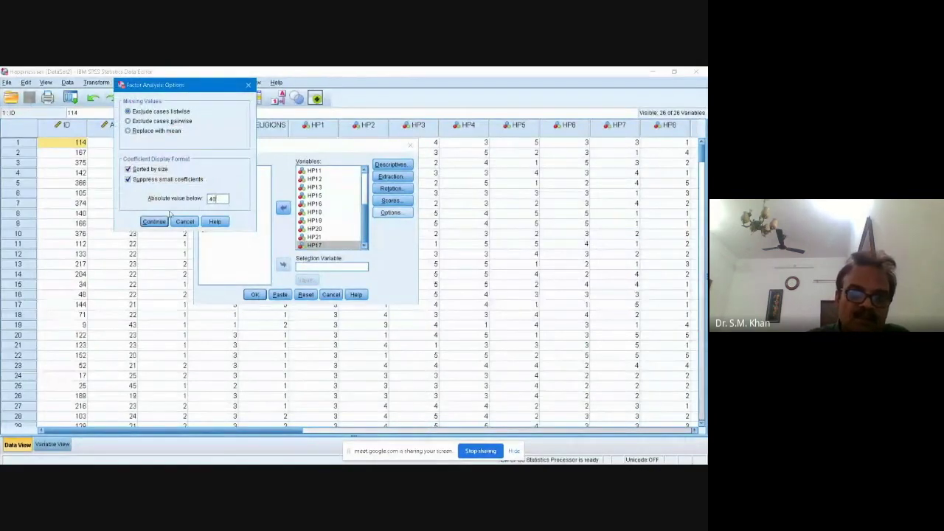
left_click(154, 221)
Run the factor analysis and switch to the 'Correlation matrix all' output window
left_click(256, 294)
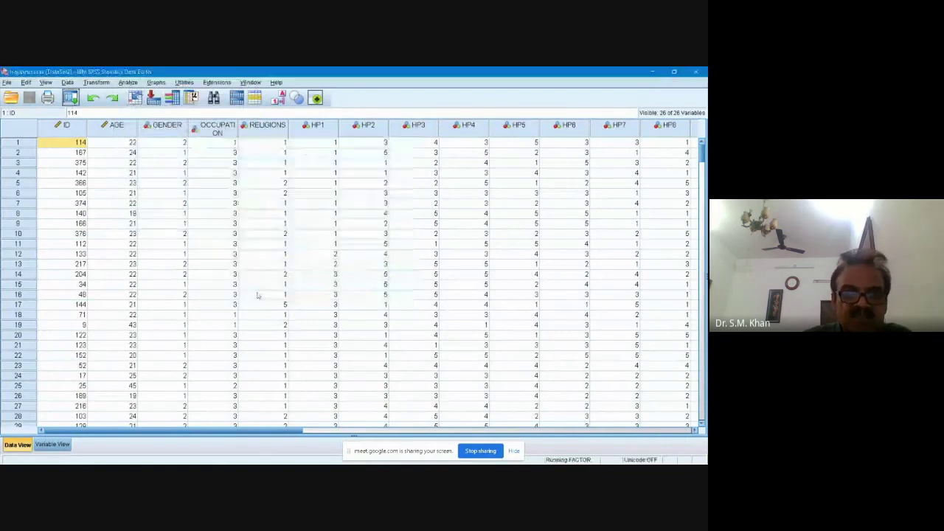
left_click(251, 83)
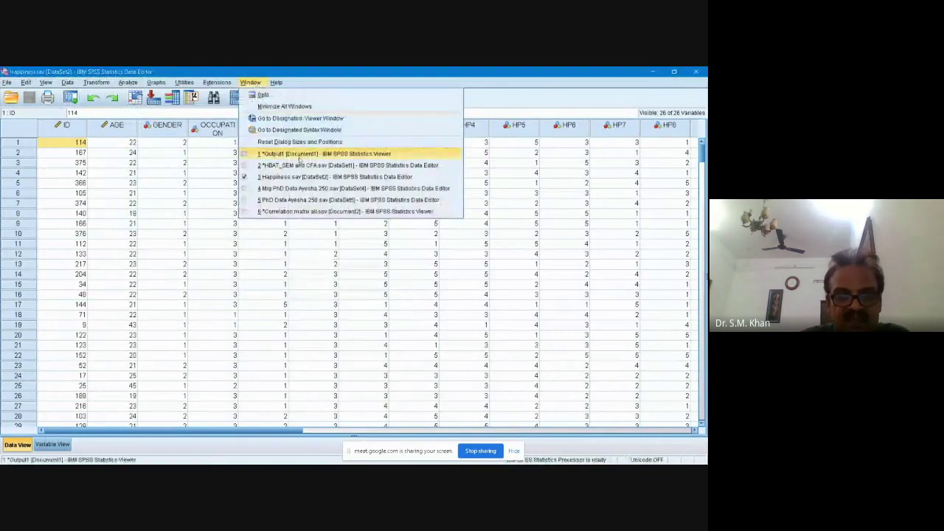
left_click(325, 153)
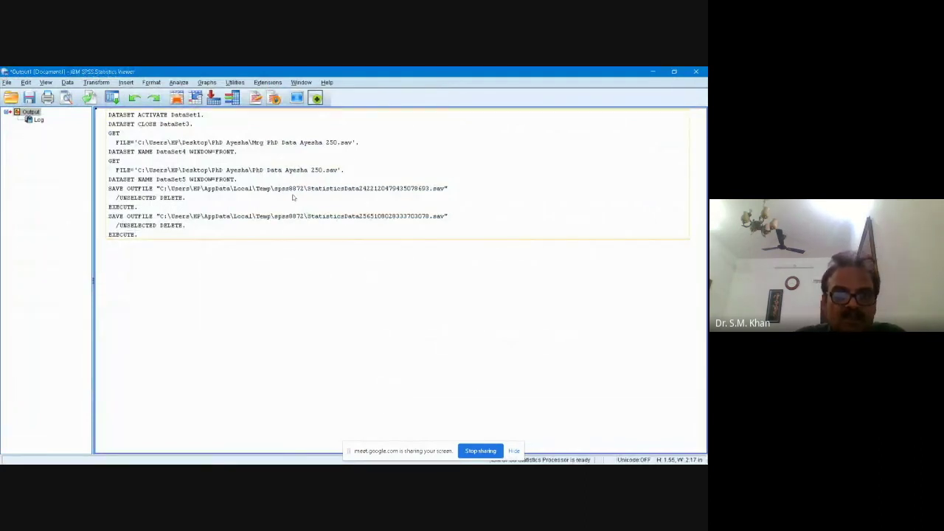
left_click(301, 83)
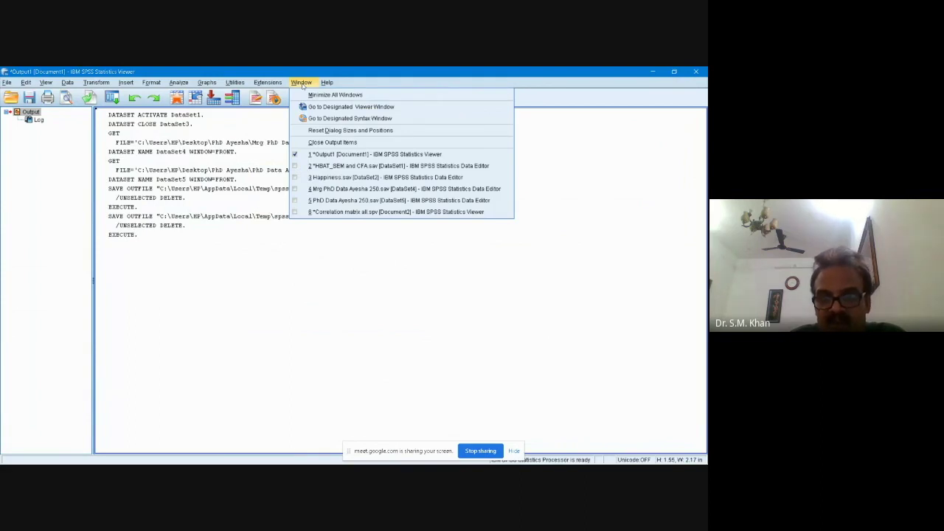
left_click(356, 212)
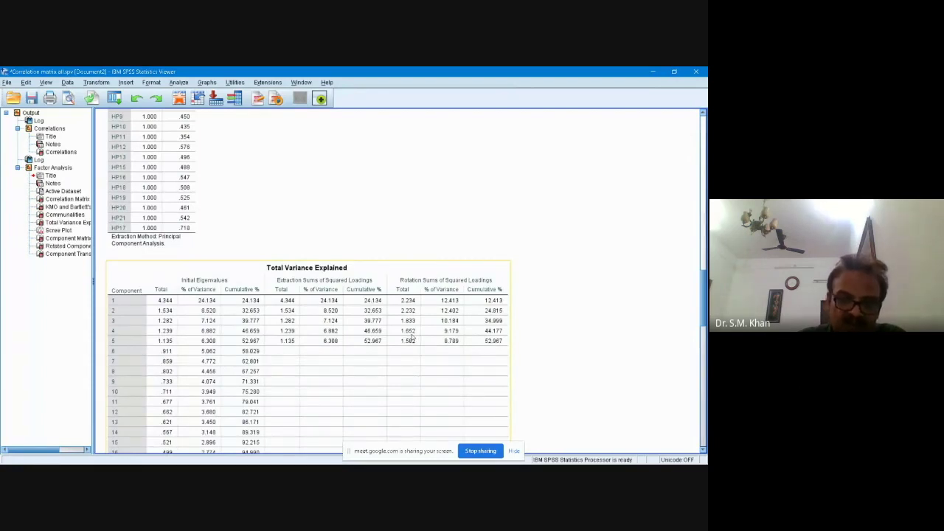
Scroll down the output to the five-component Rotated Component Matrix
scroll(412, 335, "down", 4)
scroll(412, 335, "down", 6)
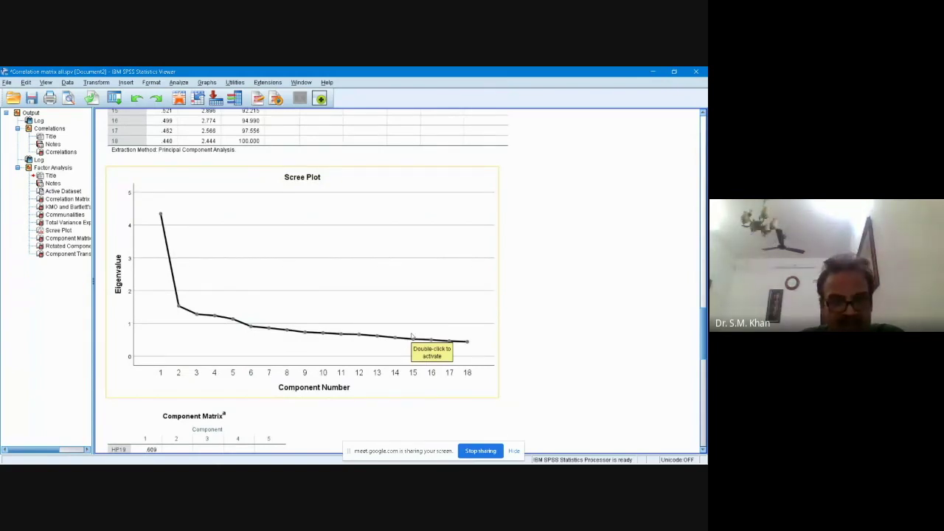
scroll(412, 335, "down", 5)
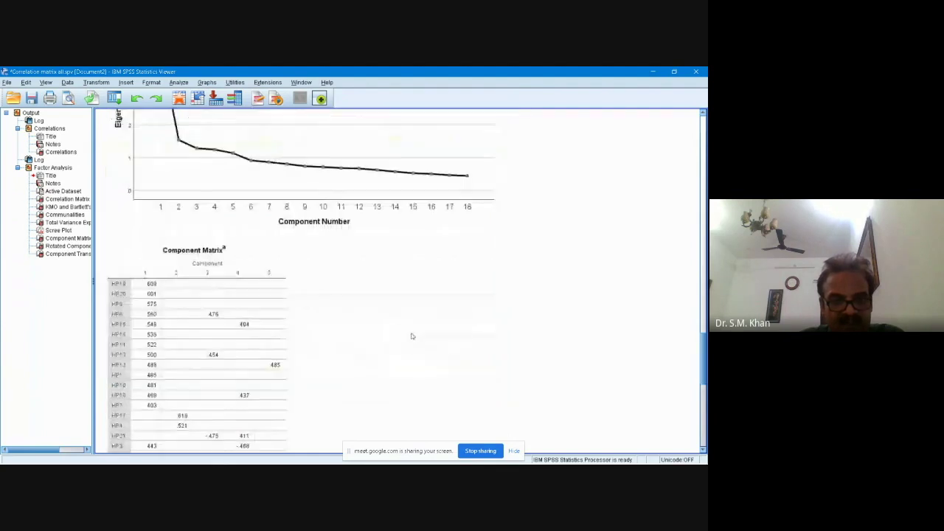
scroll(412, 336, "down", 4)
scroll(412, 336, "down", 4)
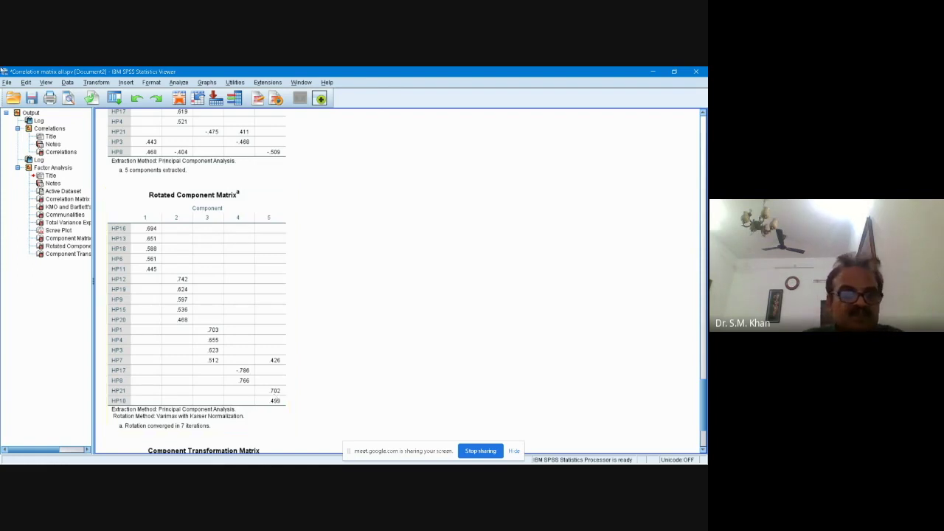
Recall Factor Analysis, remove HP10 and HP21 from Variables, and run it
left_click(115, 98)
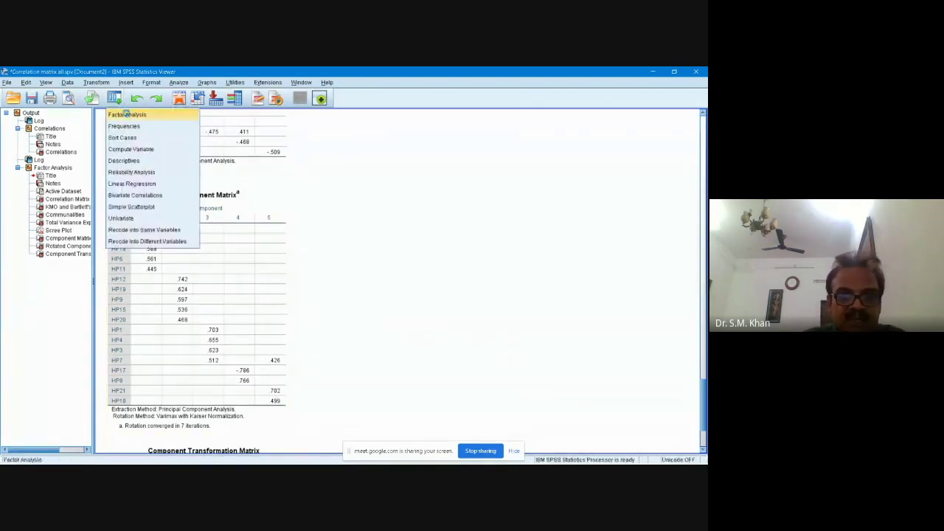
left_click(127, 114)
double_click(314, 229)
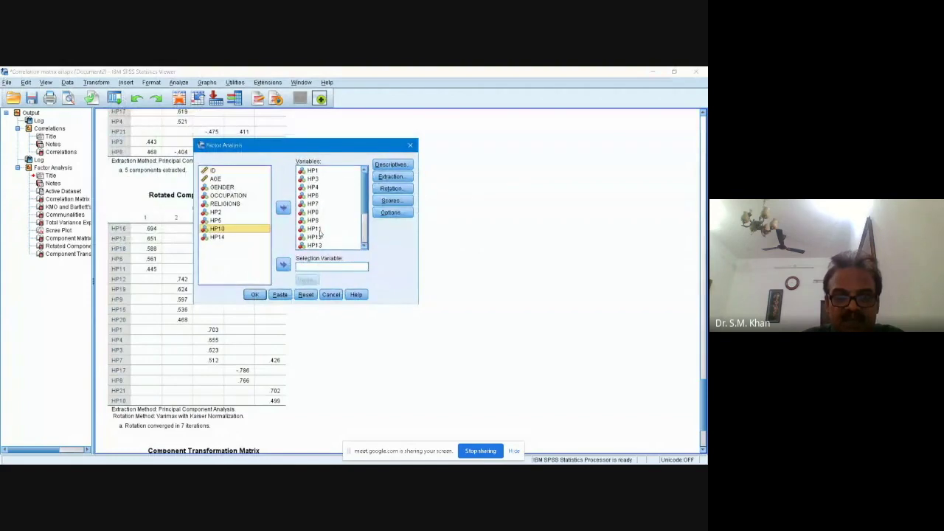
scroll(320, 235, "down", 2)
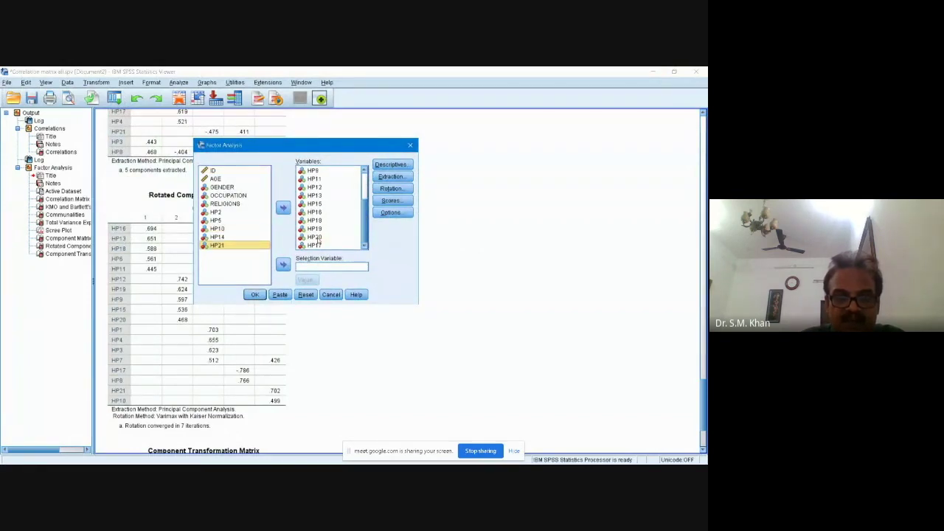
left_click(254, 294)
Scroll through the new output and inspect the five-component Rotated Component Matrix
scroll(339, 270, "down", 5)
scroll(351, 270, "down", 4)
scroll(350, 270, "down", 5)
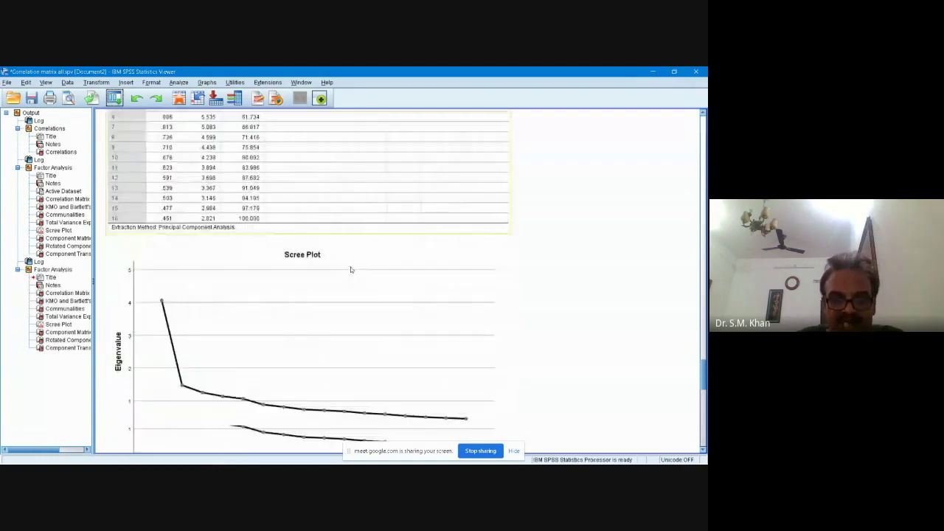
scroll(350, 270, "down", 5)
scroll(351, 273, "down", 3)
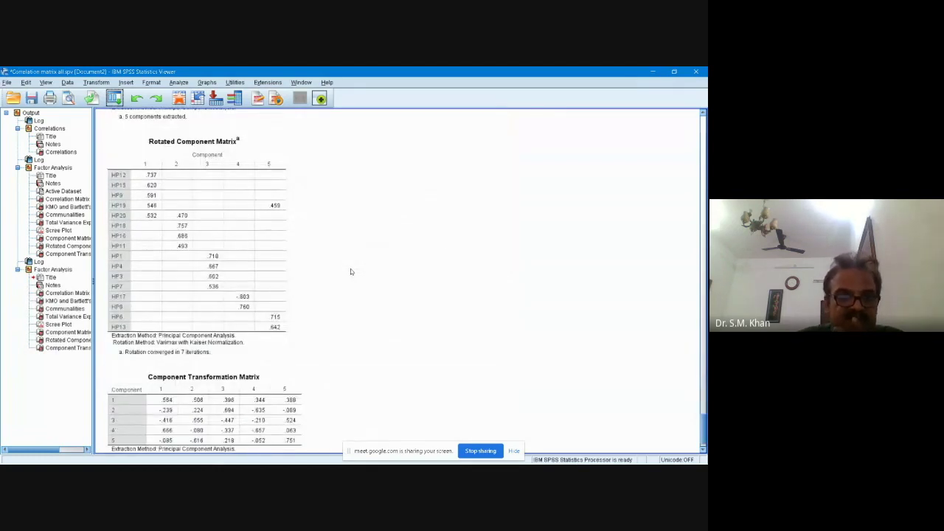
scroll(351, 272, "down", 2)
scroll(351, 270, "up", 3)
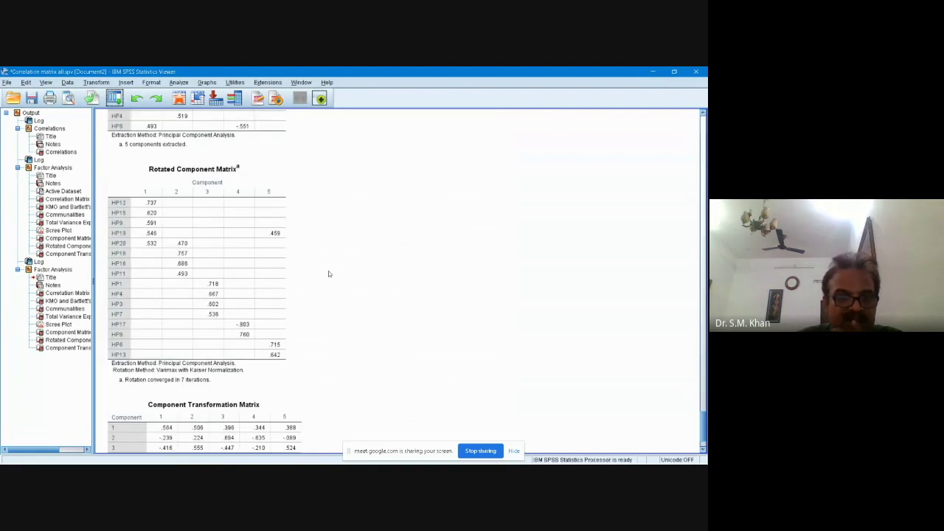
left_click(270, 332)
left_click(296, 253)
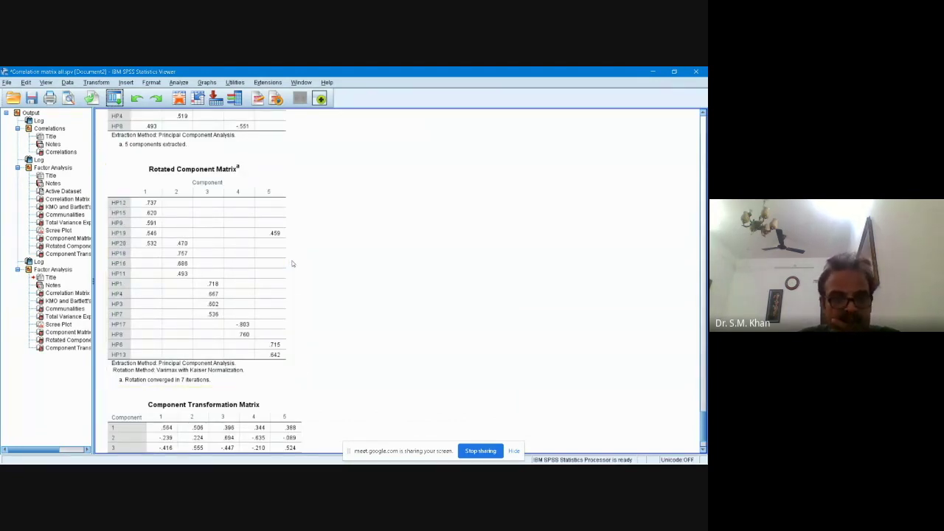
scroll(296, 267, "down", 3)
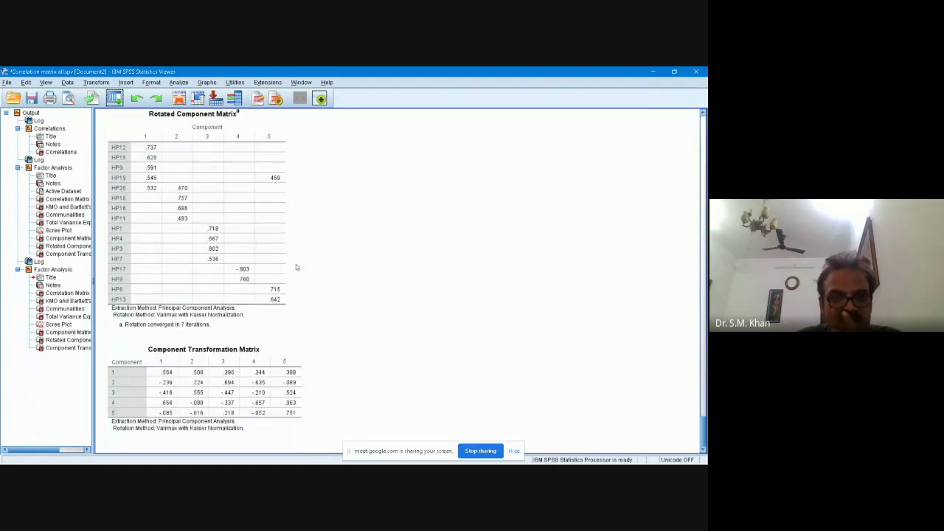
Recall Factor Analysis and lower the small-coefficient suppression cutoff to .30
scroll(297, 268, "up", 10)
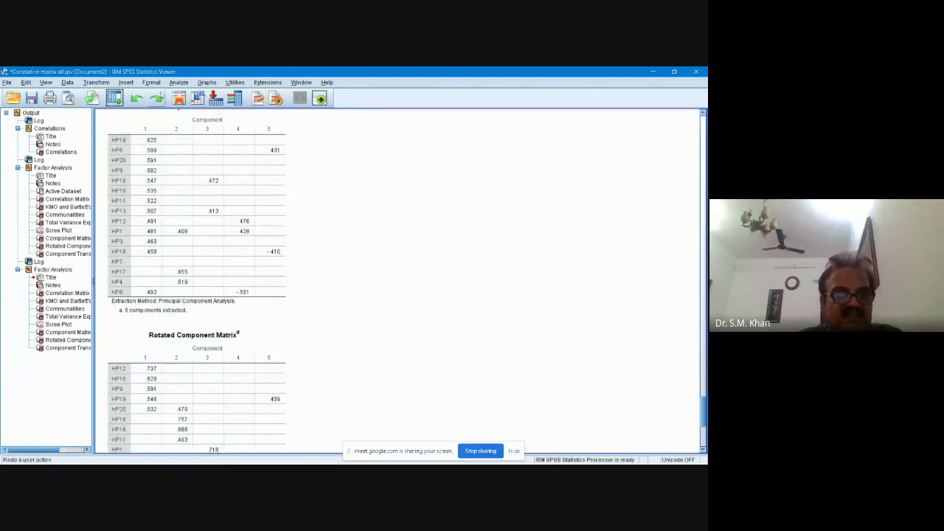
left_click(114, 99)
left_click(129, 114)
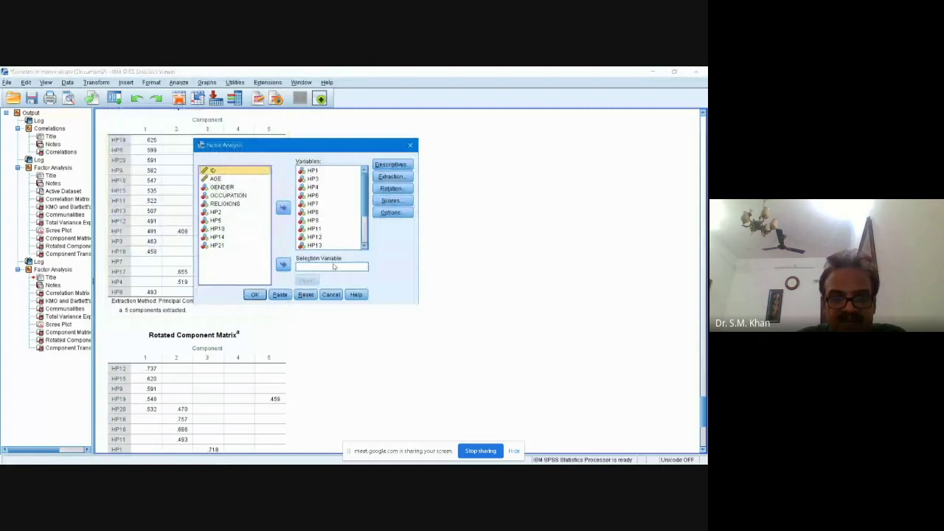
left_click(391, 212)
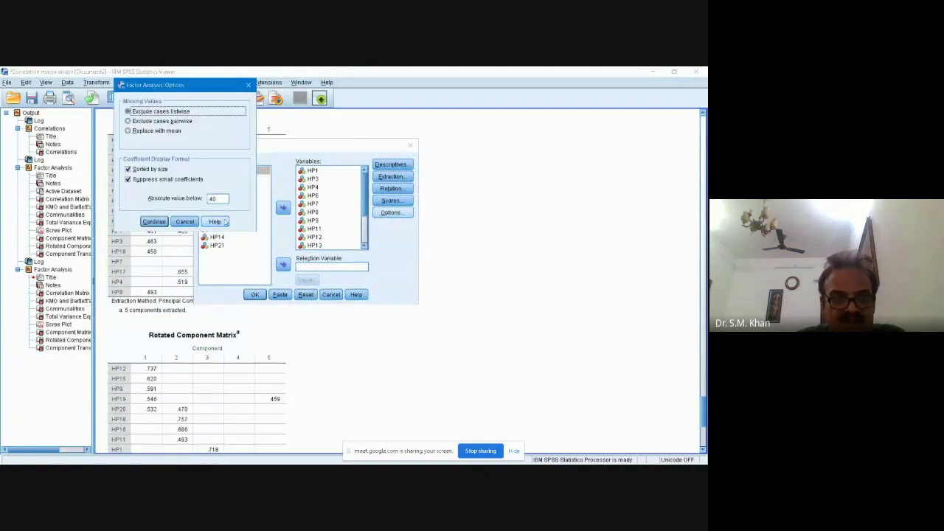
double_click(214, 200)
key("BackSpace")
type("30")
left_click(152, 222)
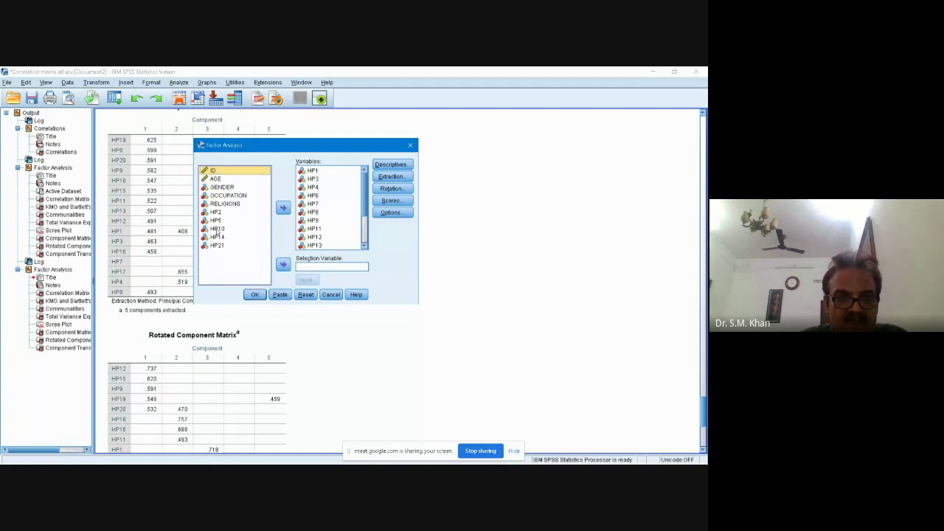
Move HP10 and HP21 back into Variables, drop HP17, and run the analysis
left_click(217, 229)
left_click(283, 208)
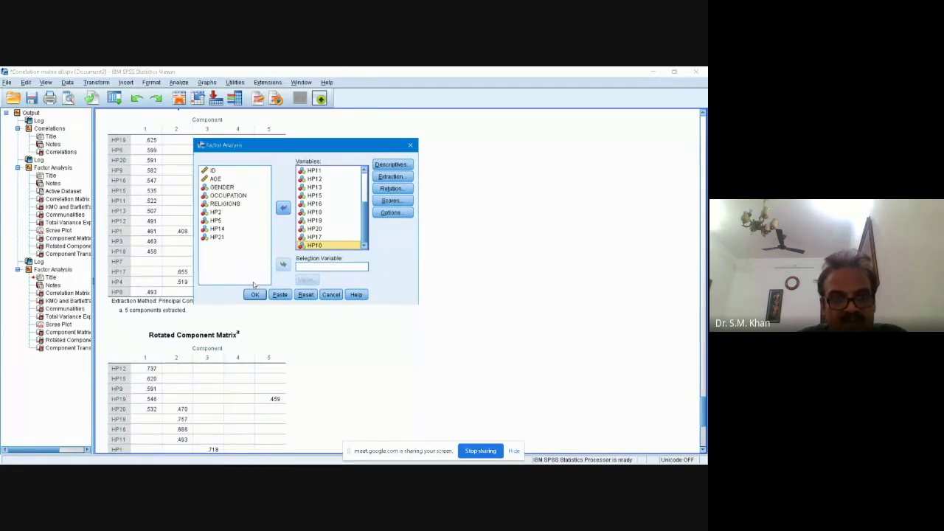
left_click(217, 237)
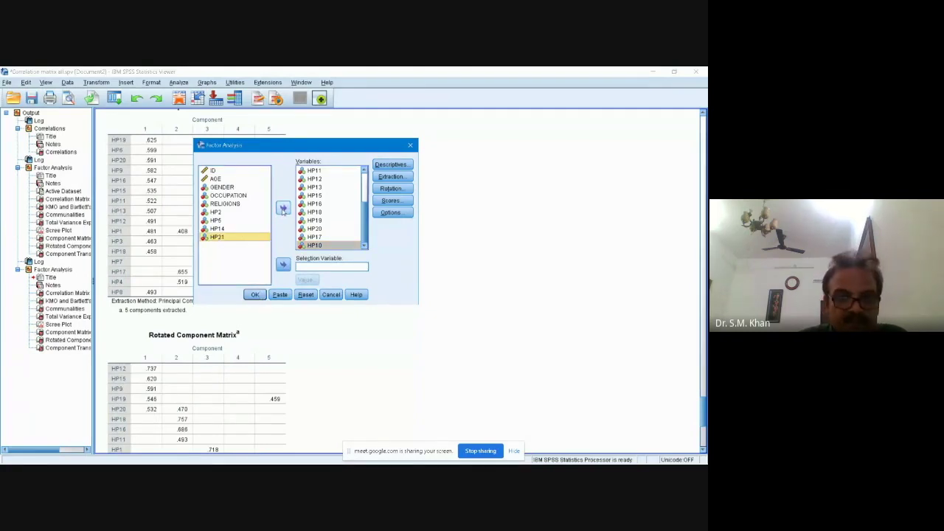
left_click(283, 209)
left_click(316, 230)
left_click(283, 209)
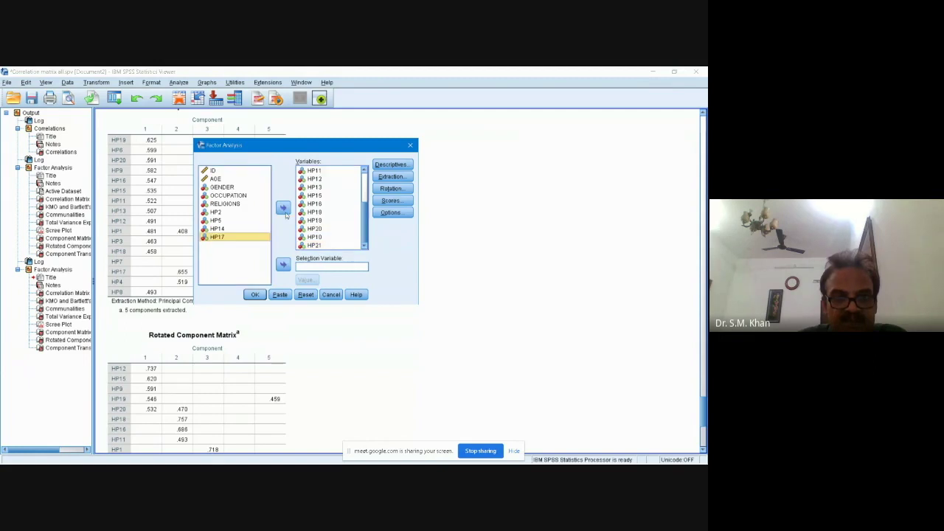
left_click(258, 295)
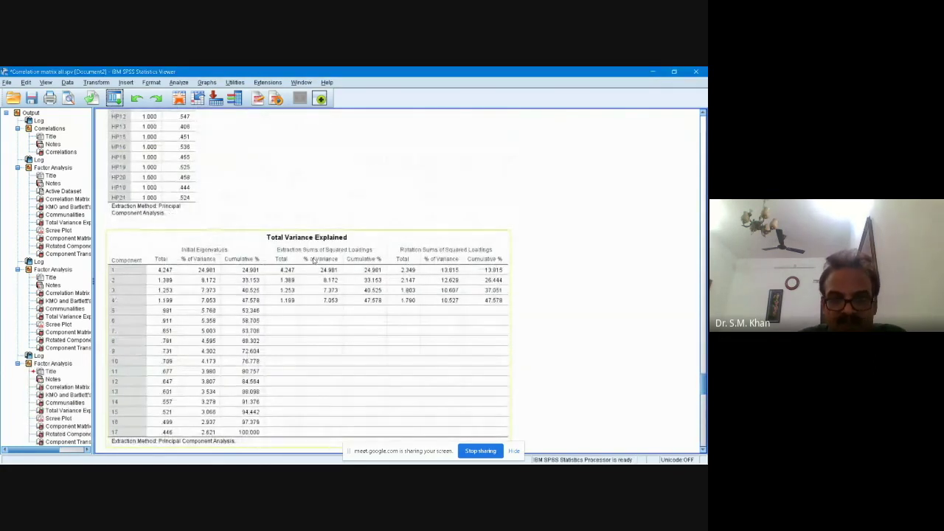
Scroll to the four-component Rotated Component Matrix and select the table
scroll(314, 262, "down", 5)
scroll(316, 267, "down", 5)
scroll(316, 267, "down", 7)
scroll(317, 267, "down", 5)
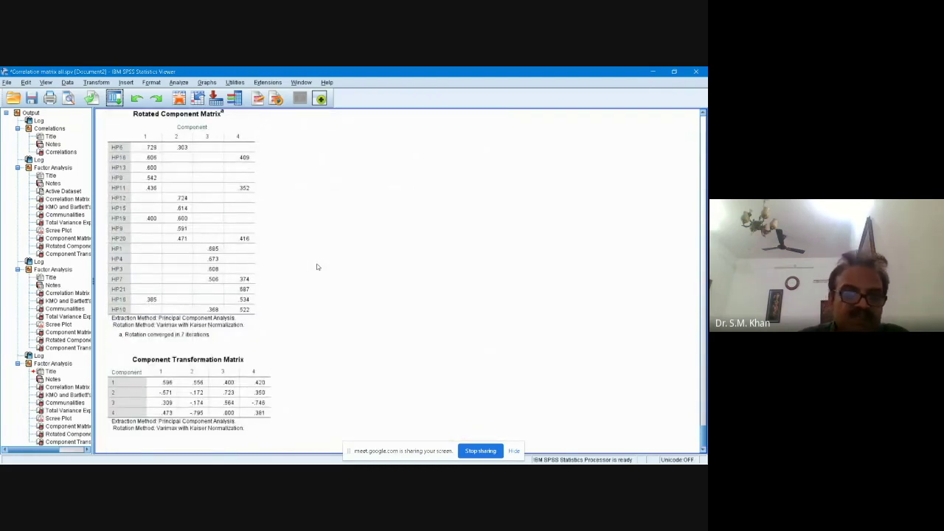
scroll(317, 267, "up", 3)
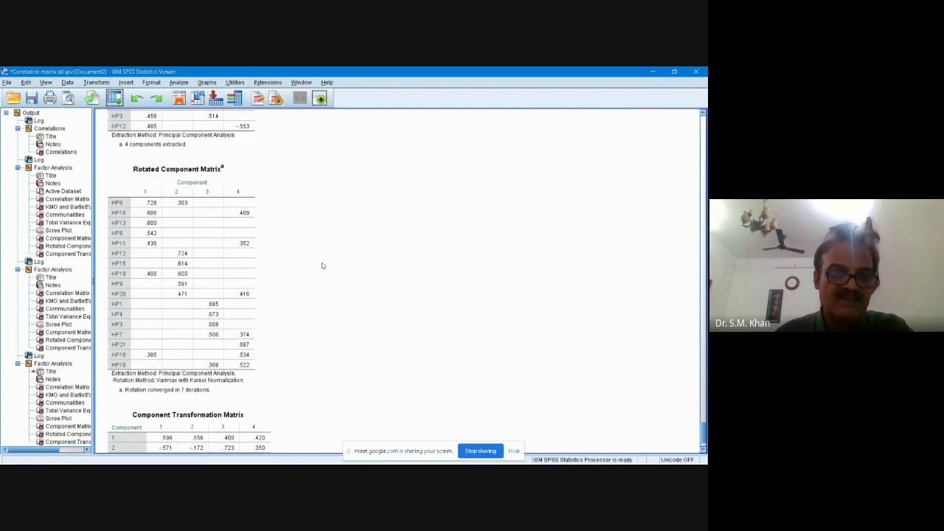
left_click(254, 255)
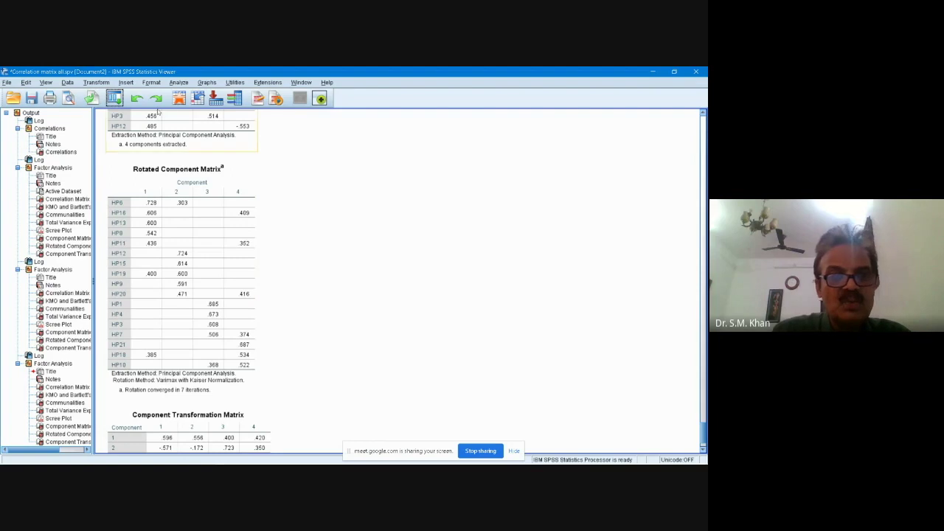
Close Happiness.sav and decline saving the Output Viewer contents
left_click(178, 98)
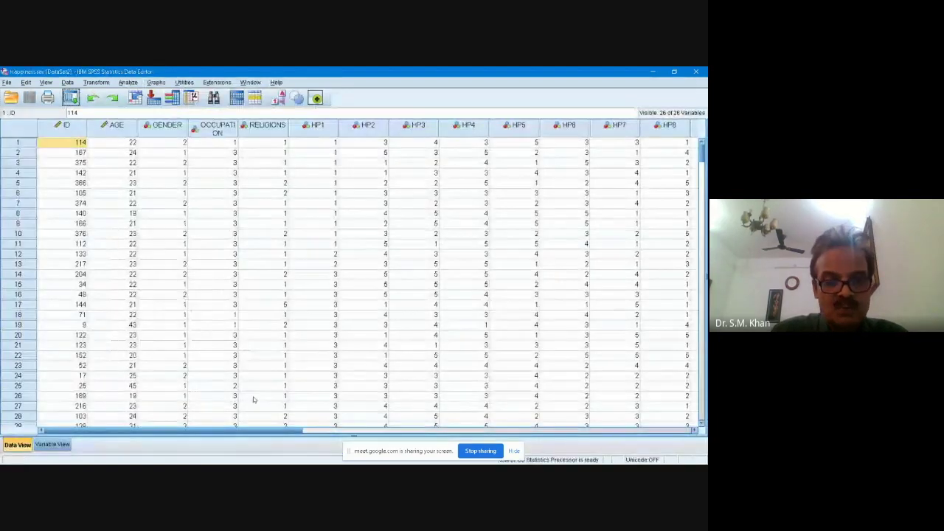
left_click(694, 71)
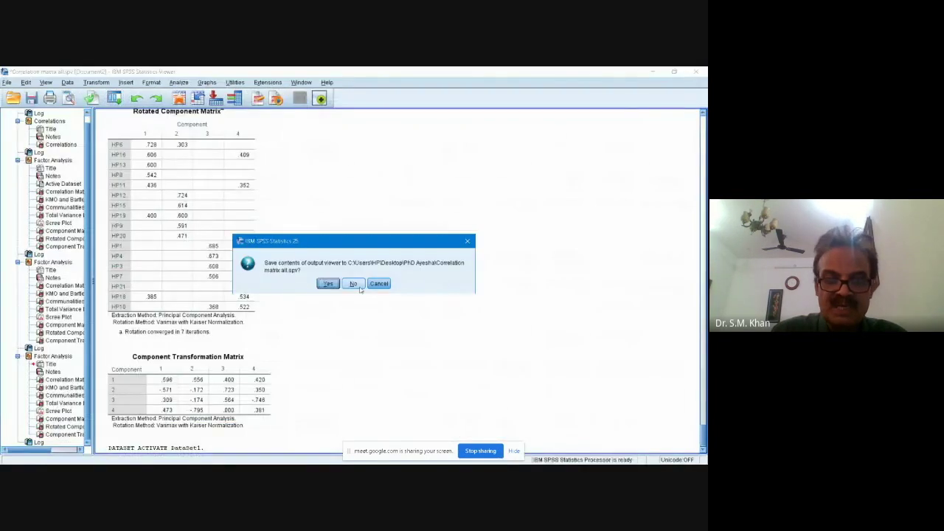
left_click(353, 284)
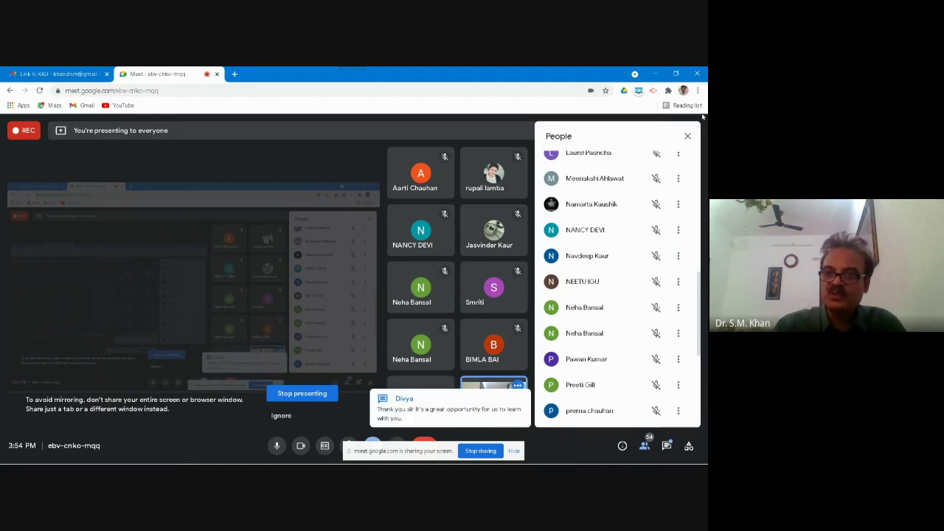
Close the People panel in the Google Meet call
left_click(688, 137)
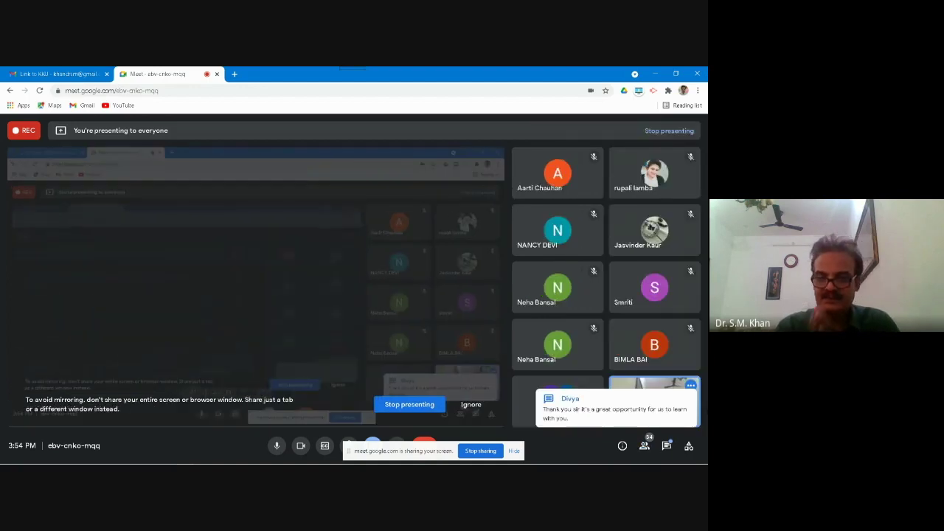